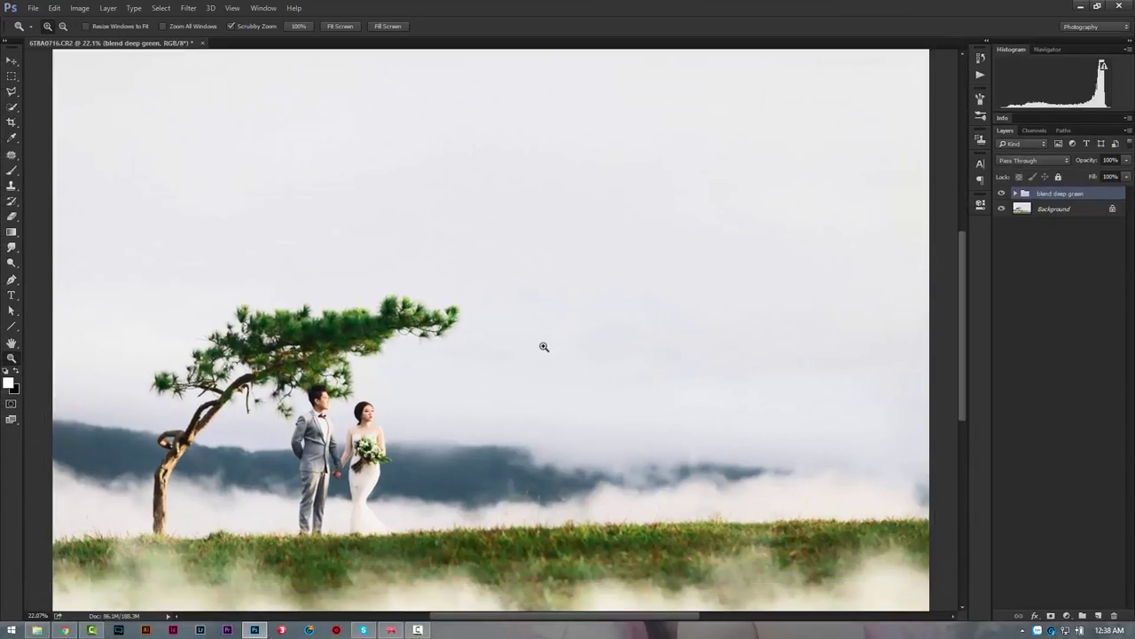
# Zoom out, compare the photo with 'blend deep green' hidden and shown, then delete the group
pyautogui.keyDown('alt'); pyautogui.click(537, 341); pyautogui.keyUp('alt')
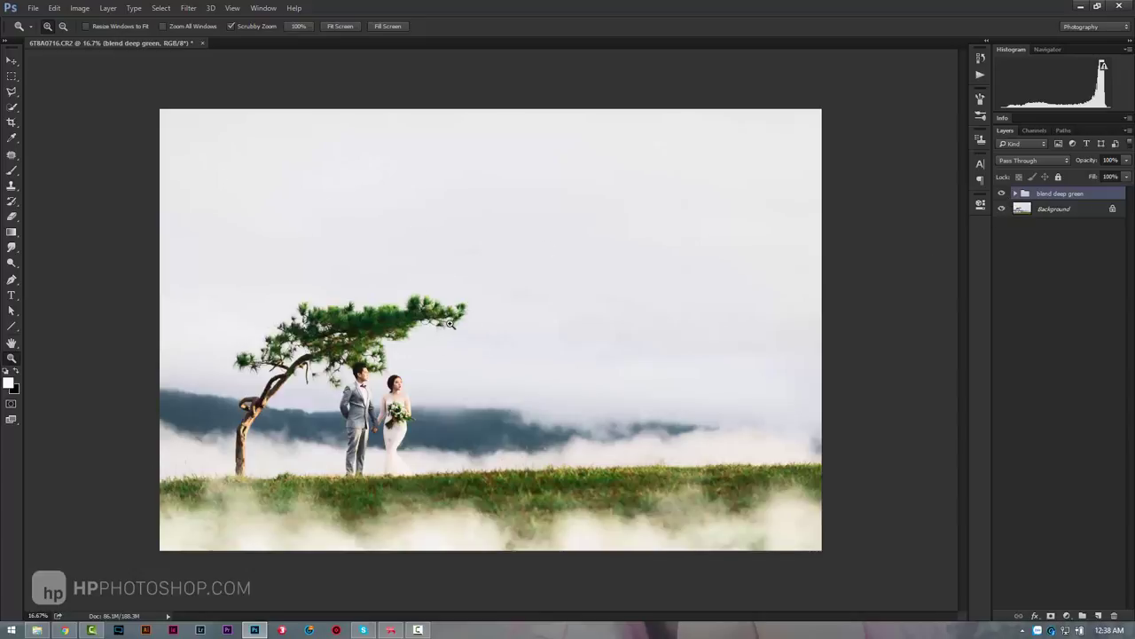
pyautogui.click(1003, 194)
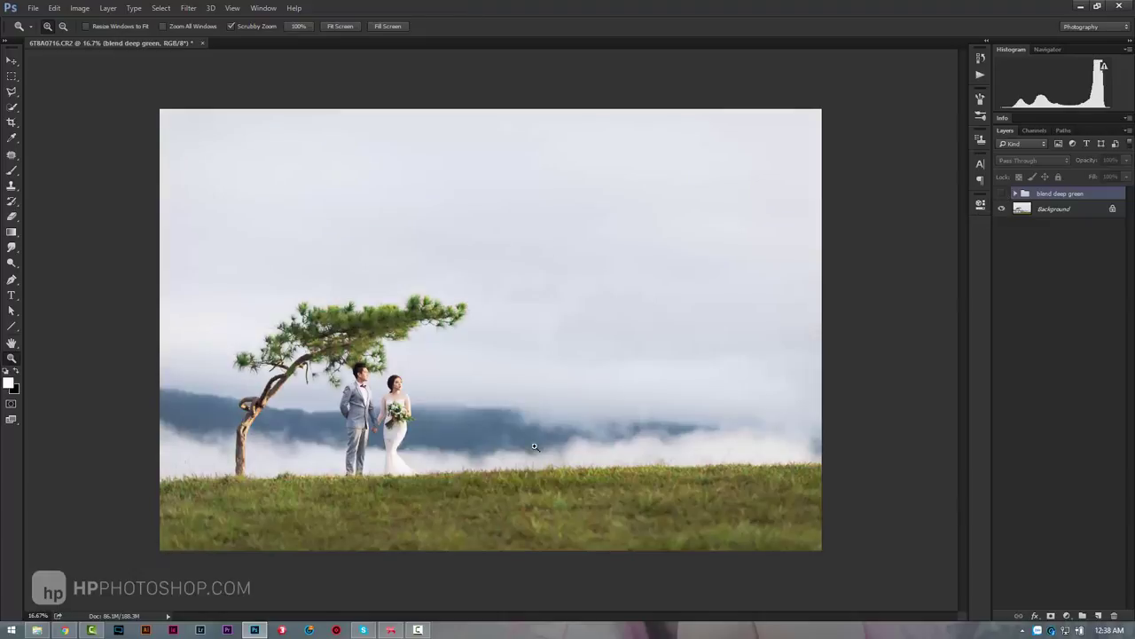
pyautogui.click(1002, 195)
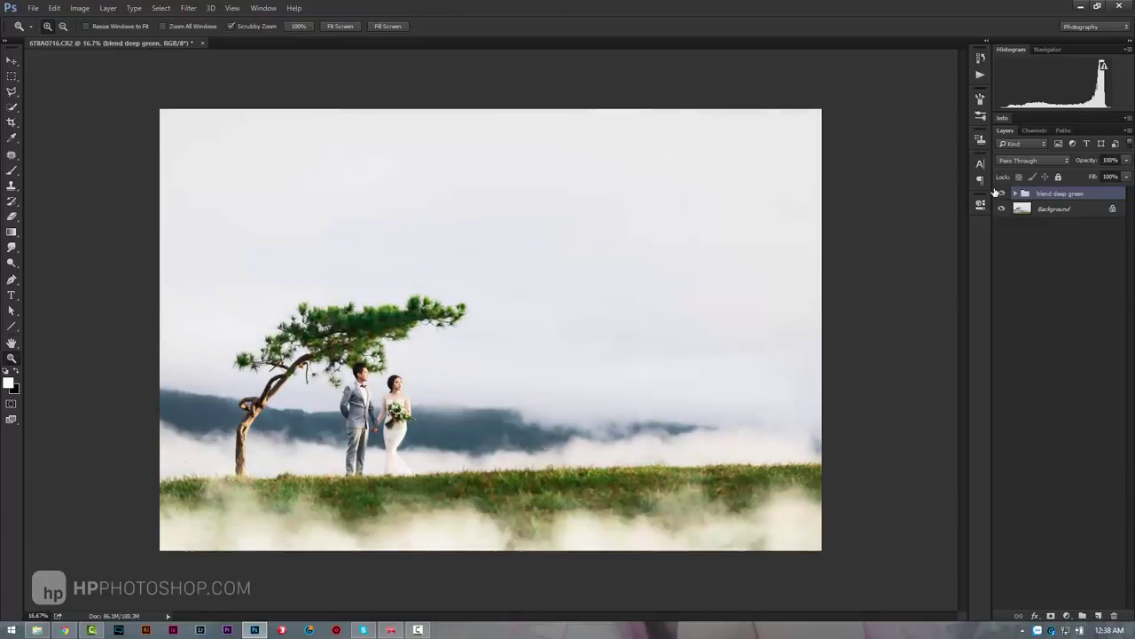
pyautogui.press('Delete')
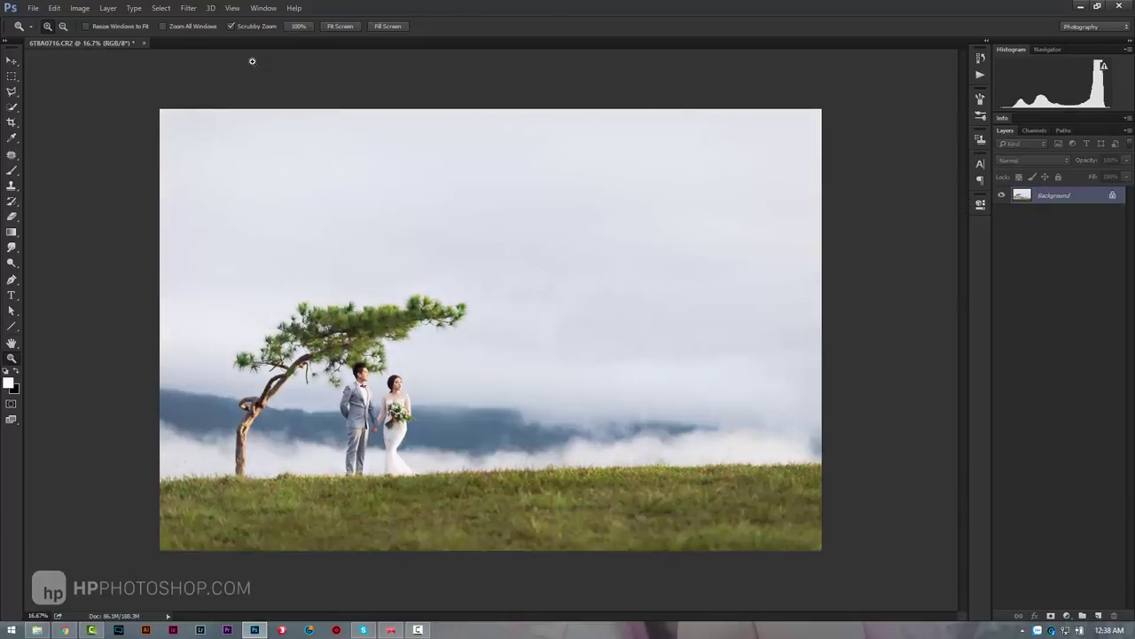
# Close the photo unsaved, delete both .xmp sidecars, and open 6T8A0716.CR2 in Camera Raw
pyautogui.click(145, 43)
pyautogui.click(572, 241)
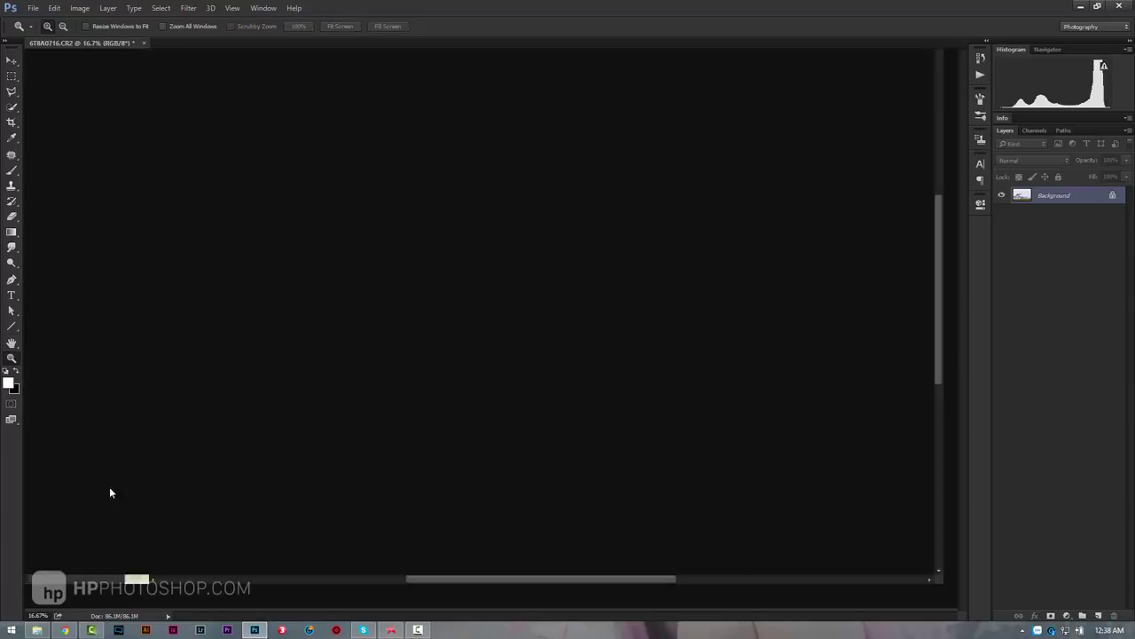
pyautogui.click(36, 632)
pyautogui.keyDown('ctrl'); pyautogui.click(284, 351); pyautogui.keyUp('ctrl')
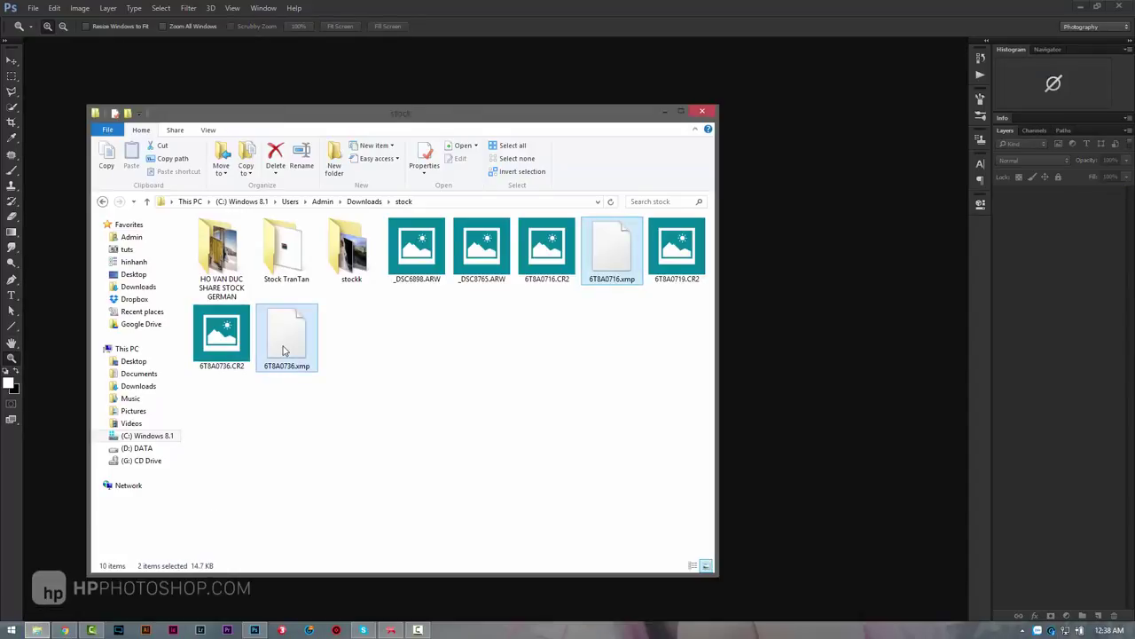
pyautogui.press('Delete')
pyautogui.moveTo(546, 249); pyautogui.dragTo(761, 281)
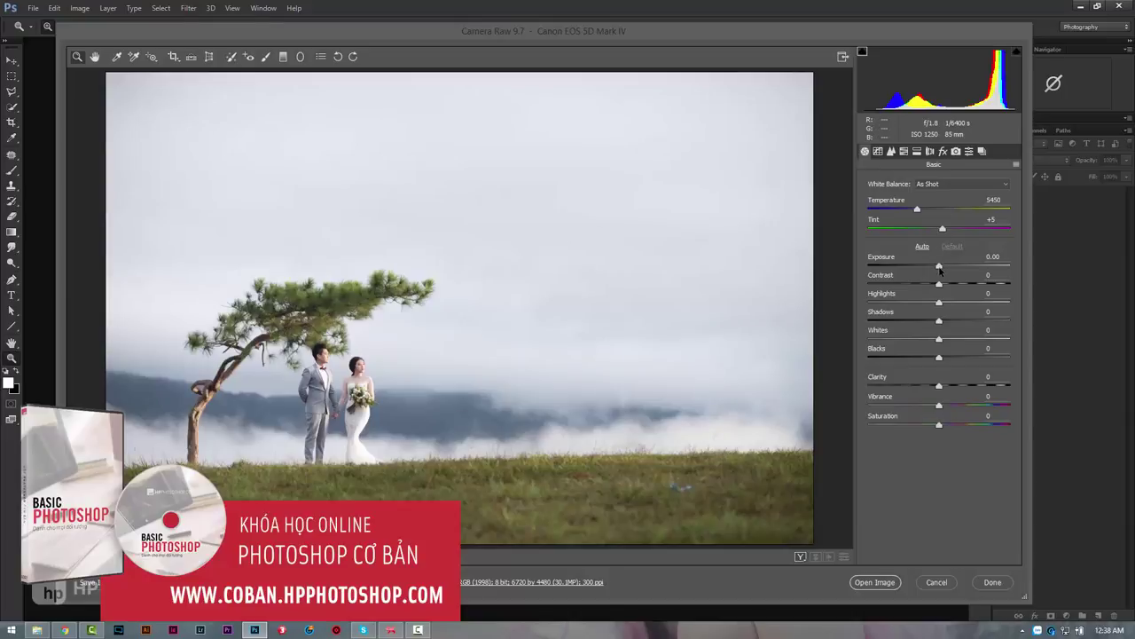
# Set Exposure +0.10, Contrast +38, Highlights -79, Shadows +22, Vibrance +20, and adjust Clarity
pyautogui.click(941, 267)
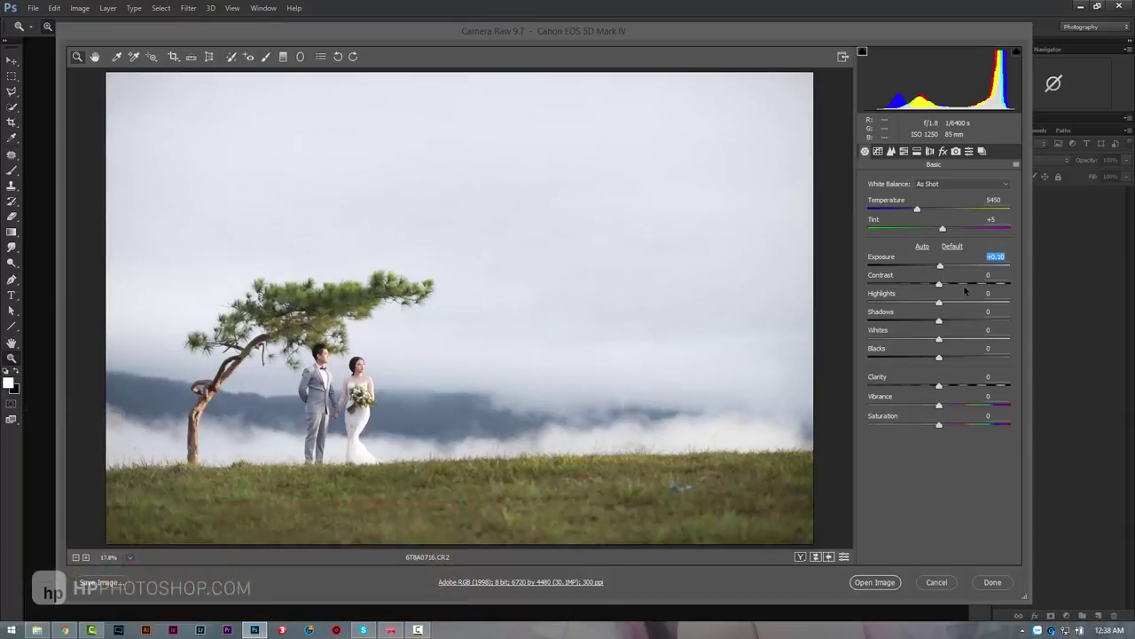
pyautogui.click(966, 284)
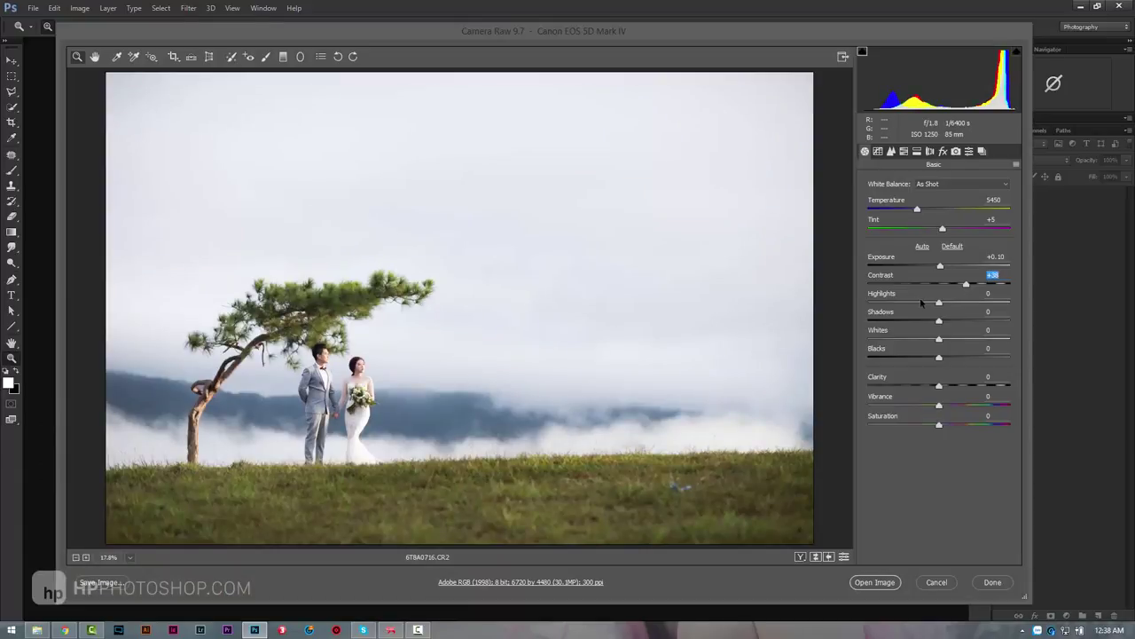
pyautogui.click(883, 302)
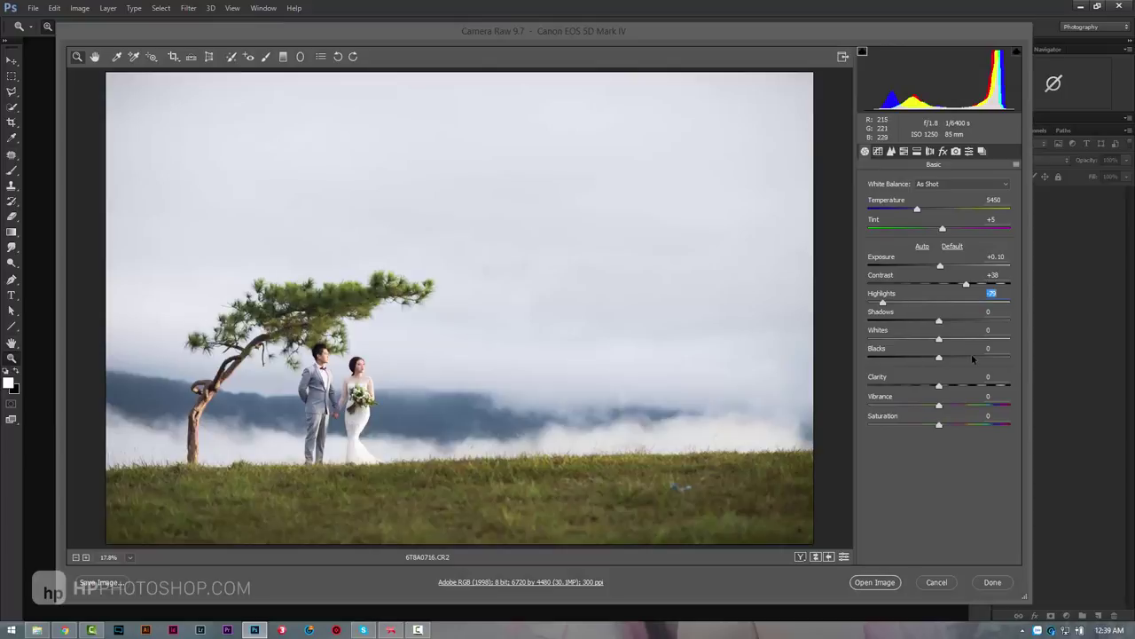
pyautogui.moveTo(950, 323); pyautogui.dragTo(948, 327)
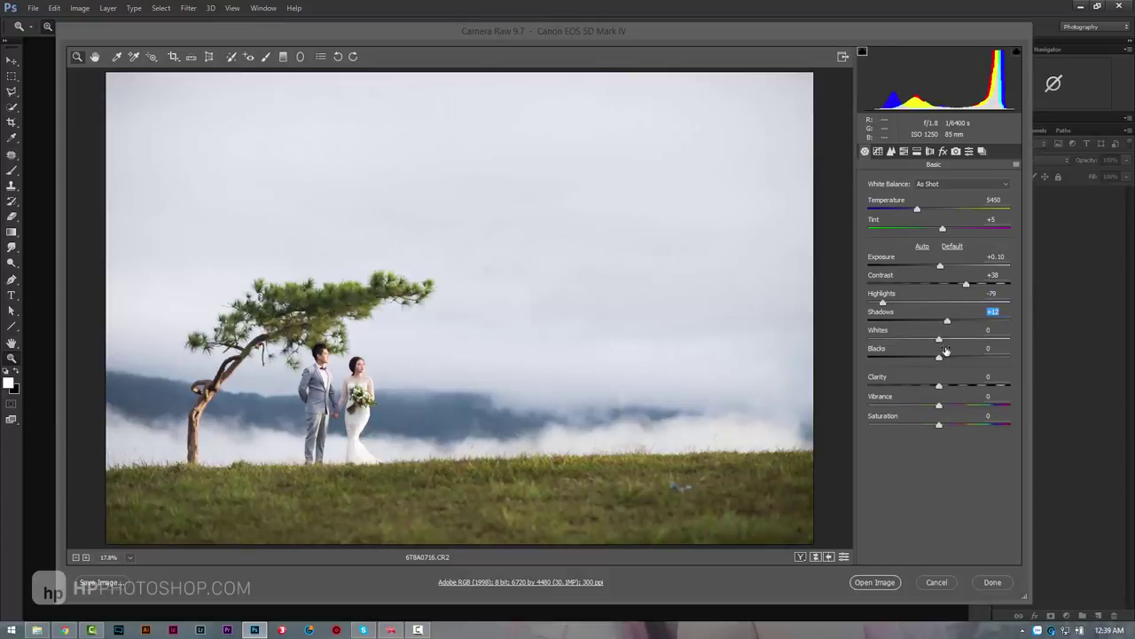
pyautogui.moveTo(949, 320); pyautogui.dragTo(930, 361)
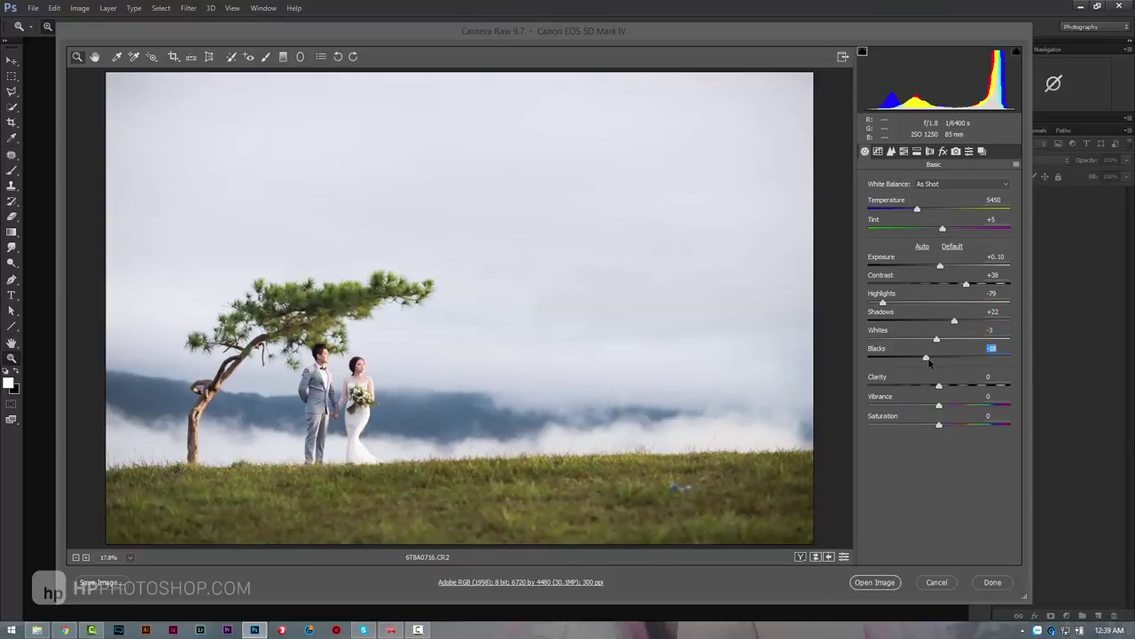
pyautogui.moveTo(952, 406); pyautogui.dragTo(955, 406)
pyautogui.click(942, 388)
# Sharpen to amount 44 with masking 96, check Lens Corrections, and open the image in Photoshop
pyautogui.click(891, 152)
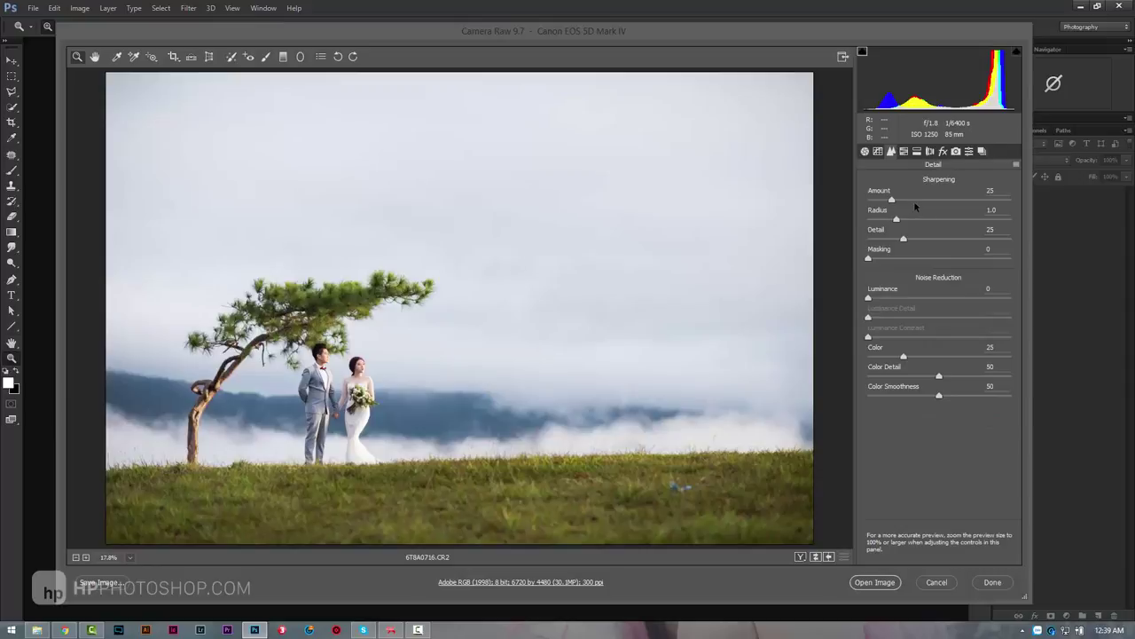
pyautogui.moveTo(913, 201); pyautogui.dragTo(908, 200)
pyautogui.moveTo(980, 259); pyautogui.dragTo(1005, 259)
pyautogui.click(931, 152)
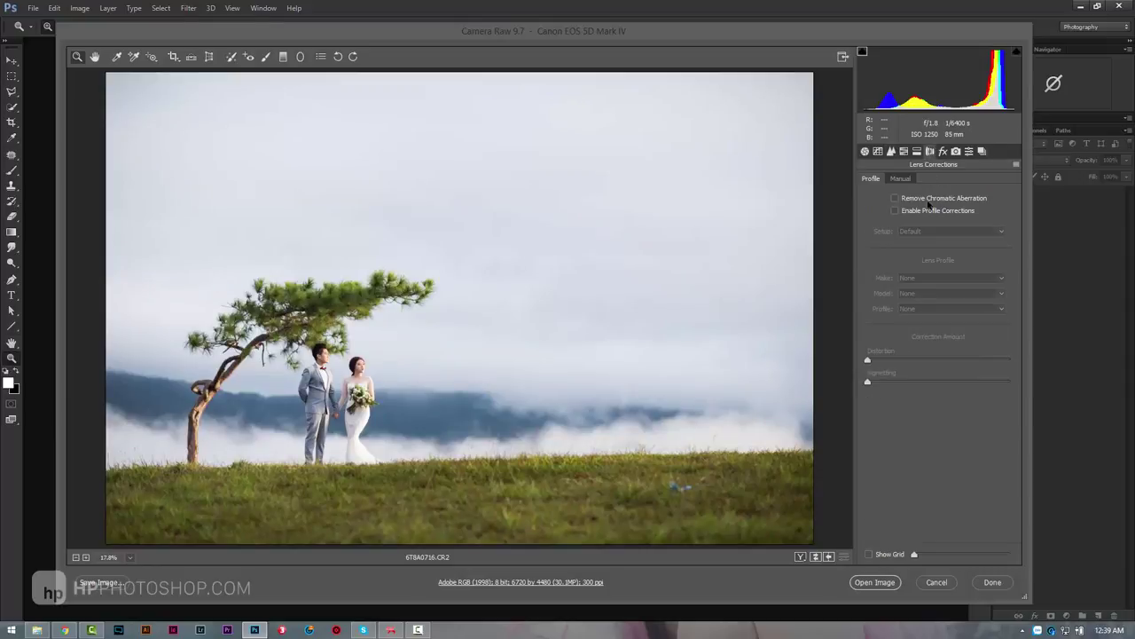
pyautogui.click(878, 583)
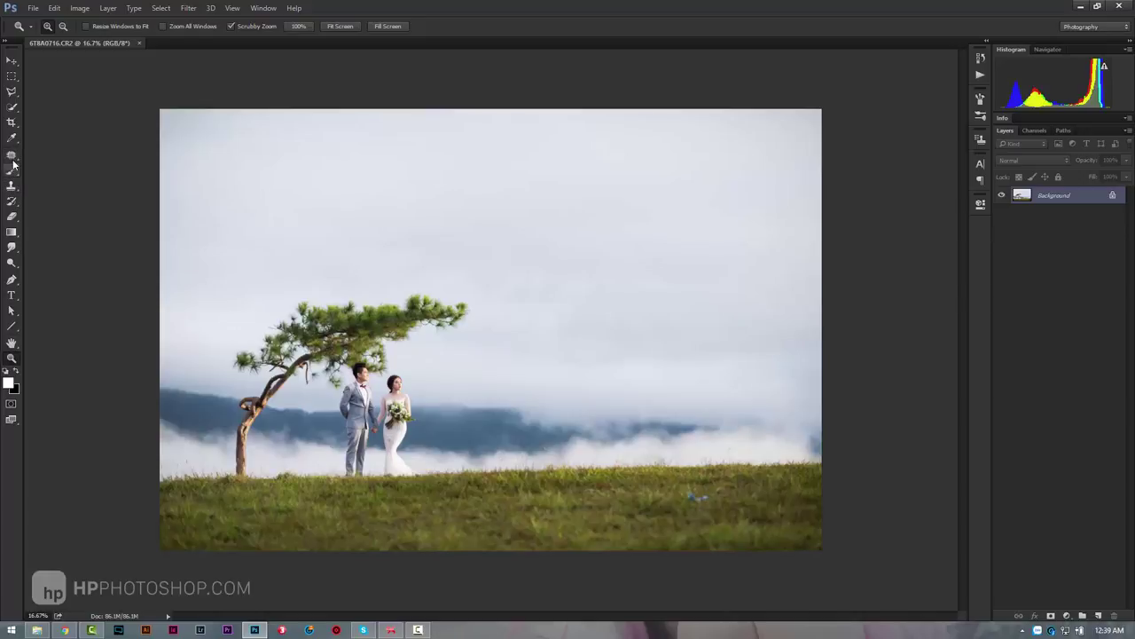
# Patch out the blue spot in the lower-right grass with the Patch Tool
pyautogui.moveTo(12, 156); pyautogui.dragTo(53, 176)
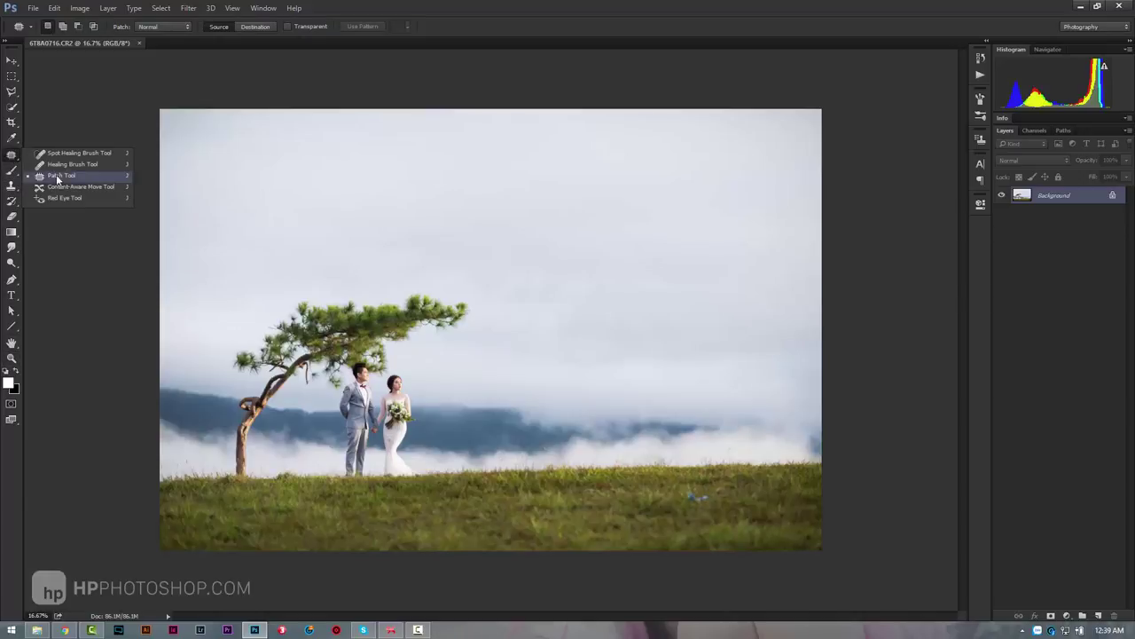
pyautogui.moveTo(701, 490)
pyautogui.mouseDown()
pyautogui.moveTo(705, 499)
pyautogui.moveTo(635, 498)
pyautogui.mouseUp()
pyautogui.hotkey('ctrl', 'd')
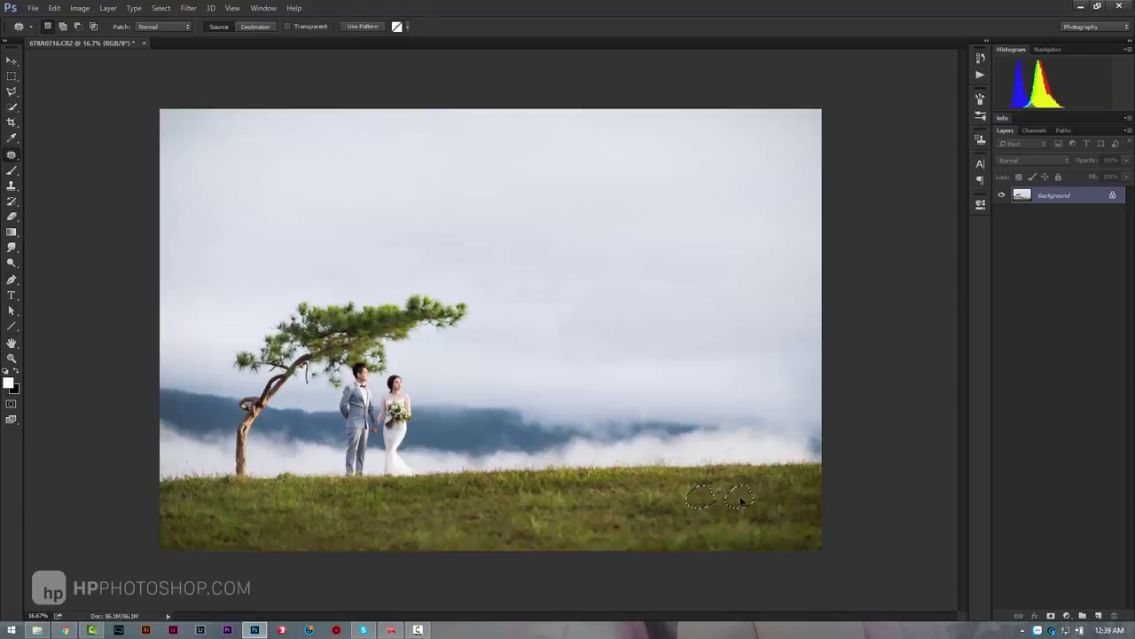
# Patch away the remaining small blemishes in the bottom-right grass and deselect
pyautogui.moveTo(705, 497)
pyautogui.mouseDown()
pyautogui.moveTo(698, 510)
pyautogui.moveTo(745, 509)
pyautogui.mouseUp()
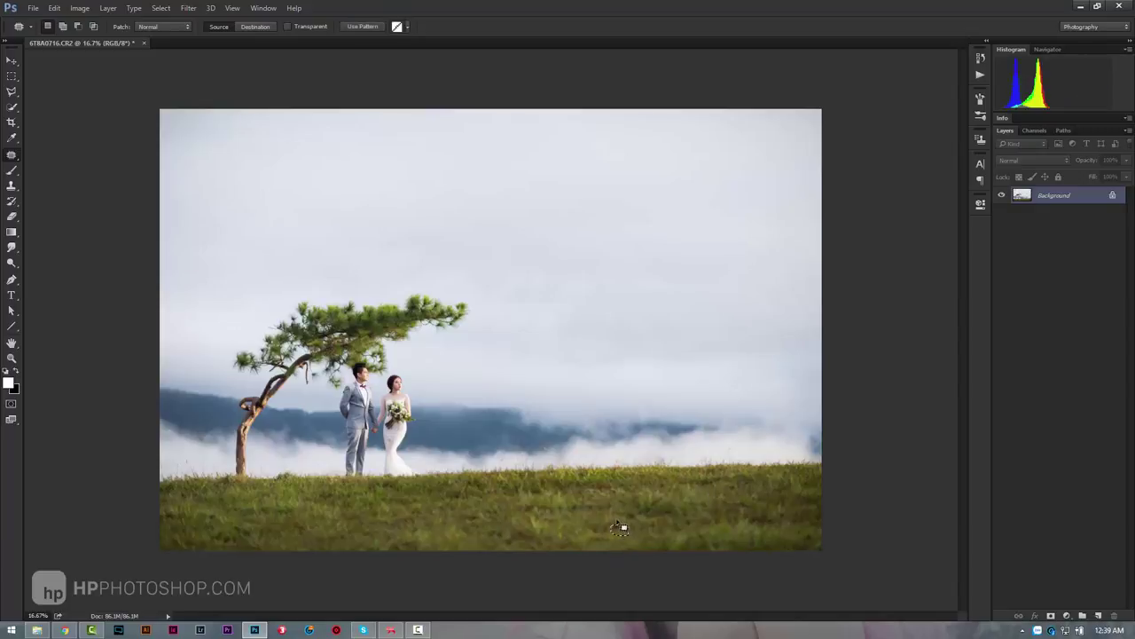
pyautogui.moveTo(630, 530)
pyautogui.mouseDown()
pyautogui.moveTo(610, 534)
pyautogui.moveTo(755, 529)
pyautogui.mouseUp()
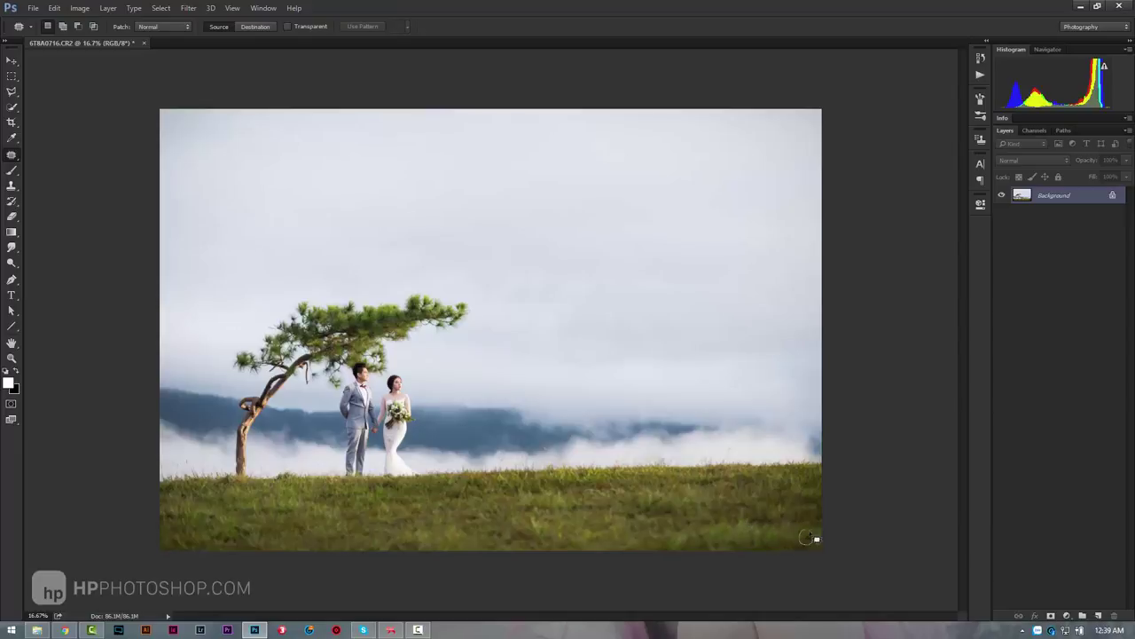
pyautogui.moveTo(760, 530); pyautogui.dragTo(787, 542)
pyautogui.moveTo(661, 510); pyautogui.dragTo(653, 521)
pyautogui.hotkey('ctrl', 'd')
pyautogui.click(13, 359)
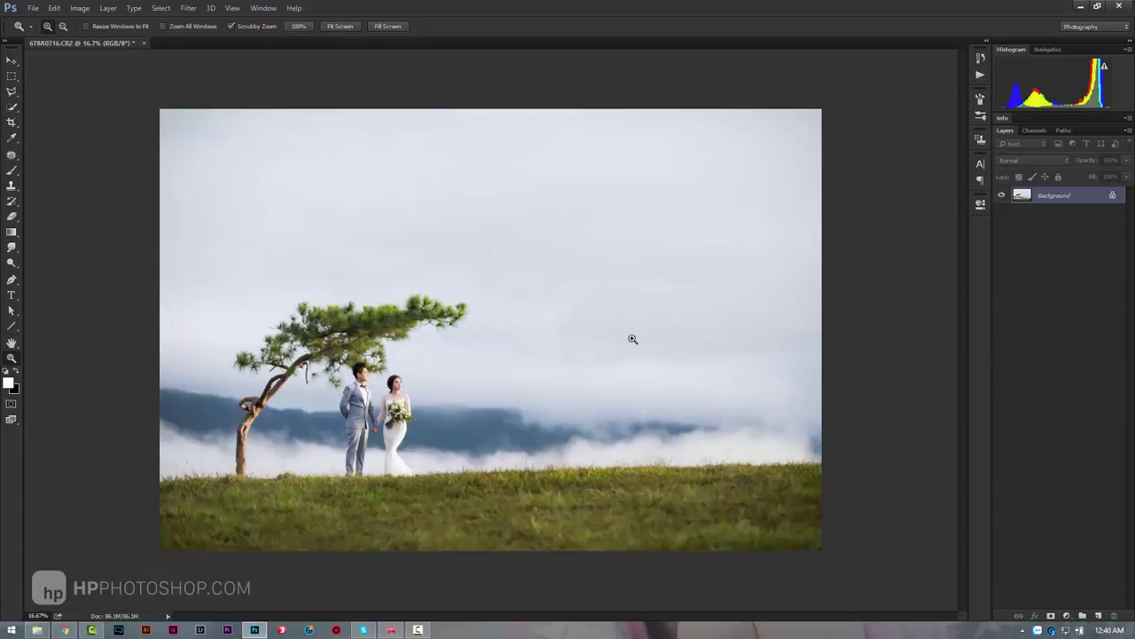
# Add a new empty layer, Layer 1, above the Background
pyautogui.click(109, 8)
pyautogui.moveTo(125, 21)
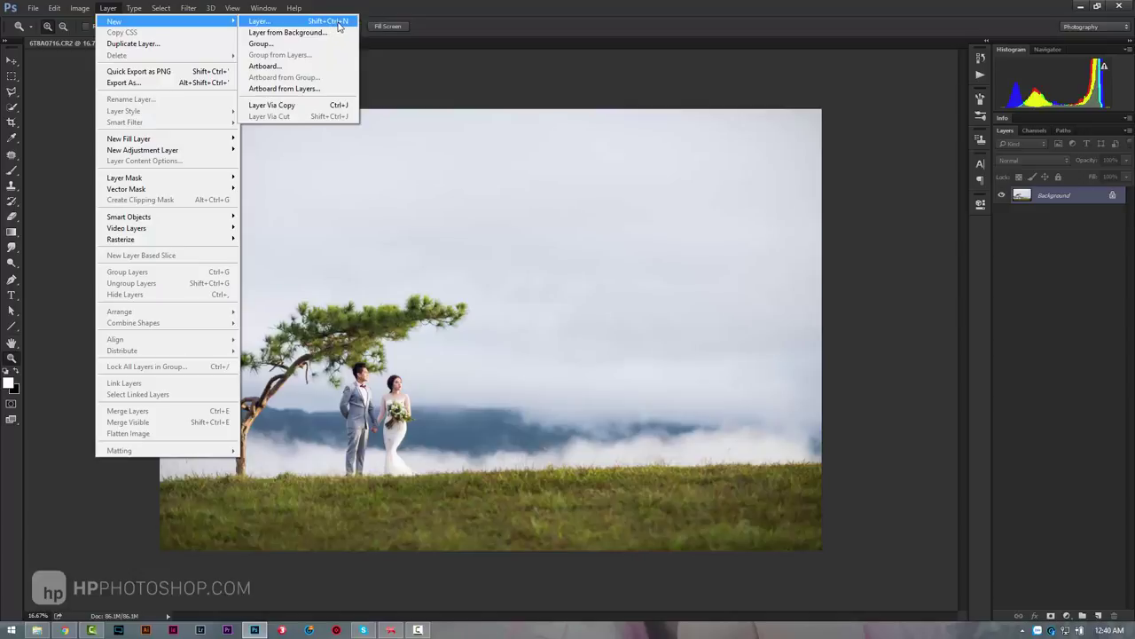
pyautogui.click(338, 26)
pyautogui.click(401, 134)
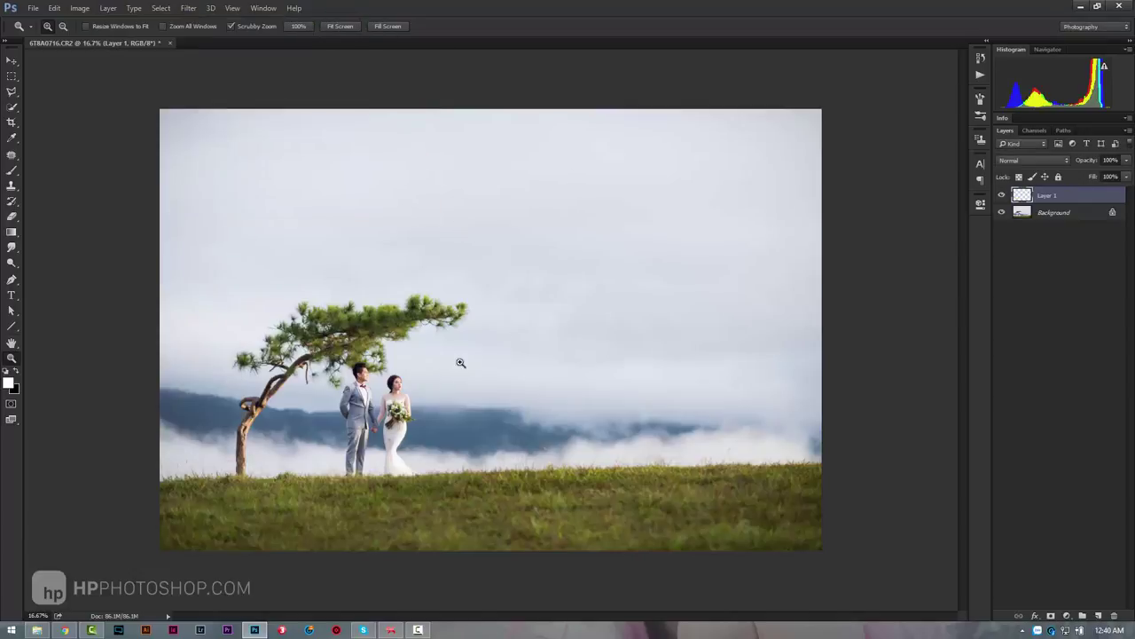
# Select the Brush tool and pick the 2500 px soft cloud brush preset
pyautogui.click(11, 170)
pyautogui.click(55, 28)
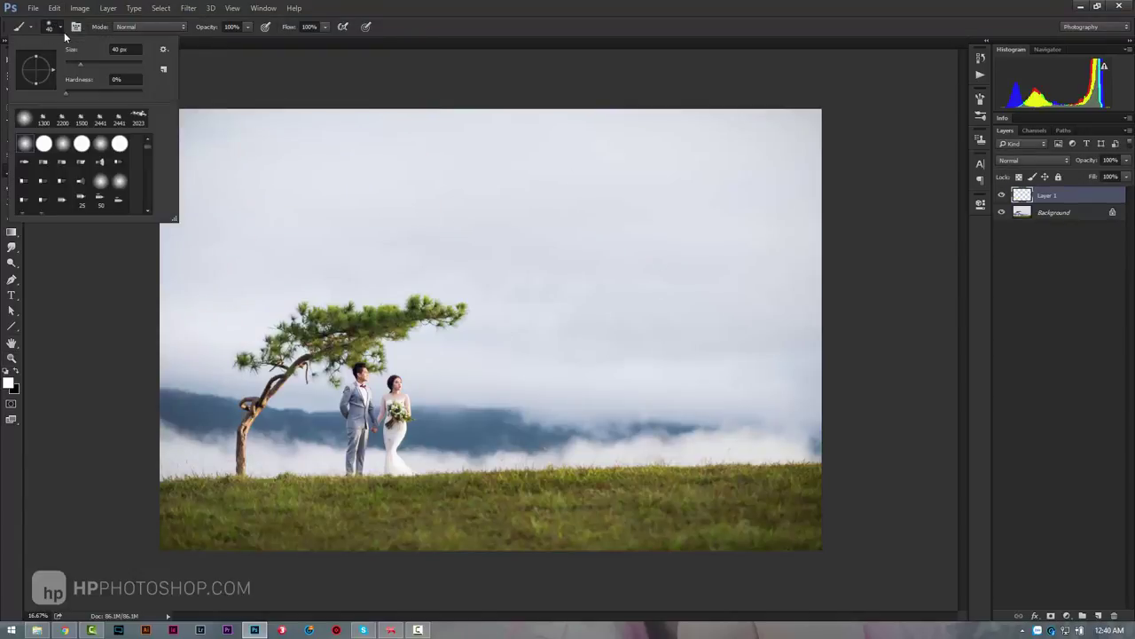
pyautogui.scroll(-3, 148, 169)
pyautogui.scroll(-3, 147, 182)
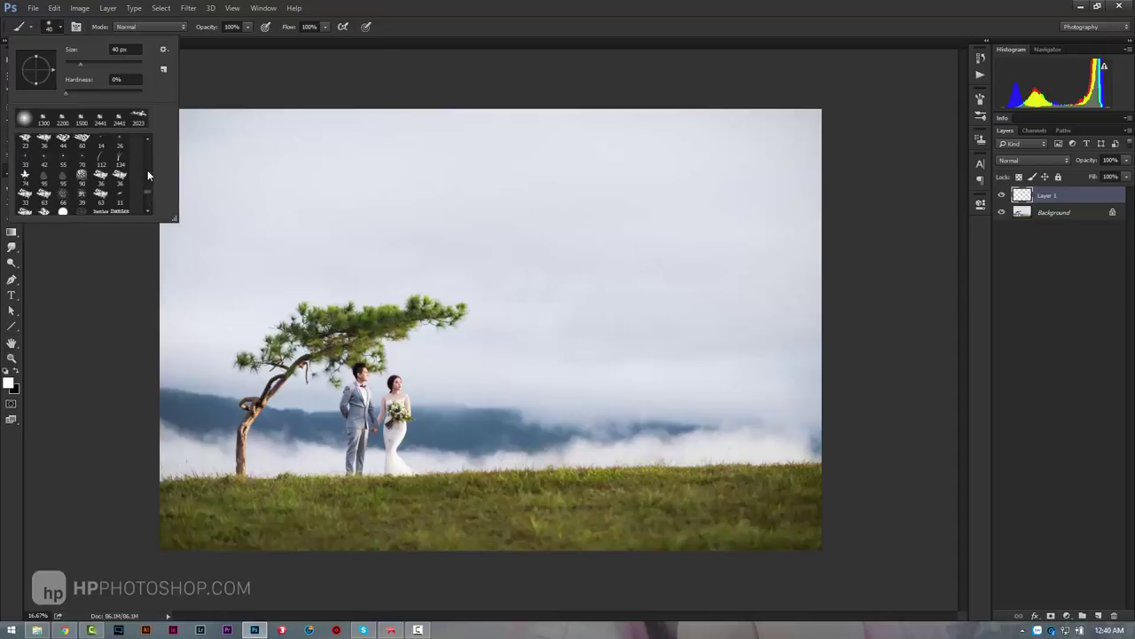
pyautogui.moveTo(149, 190); pyautogui.dragTo(149, 177)
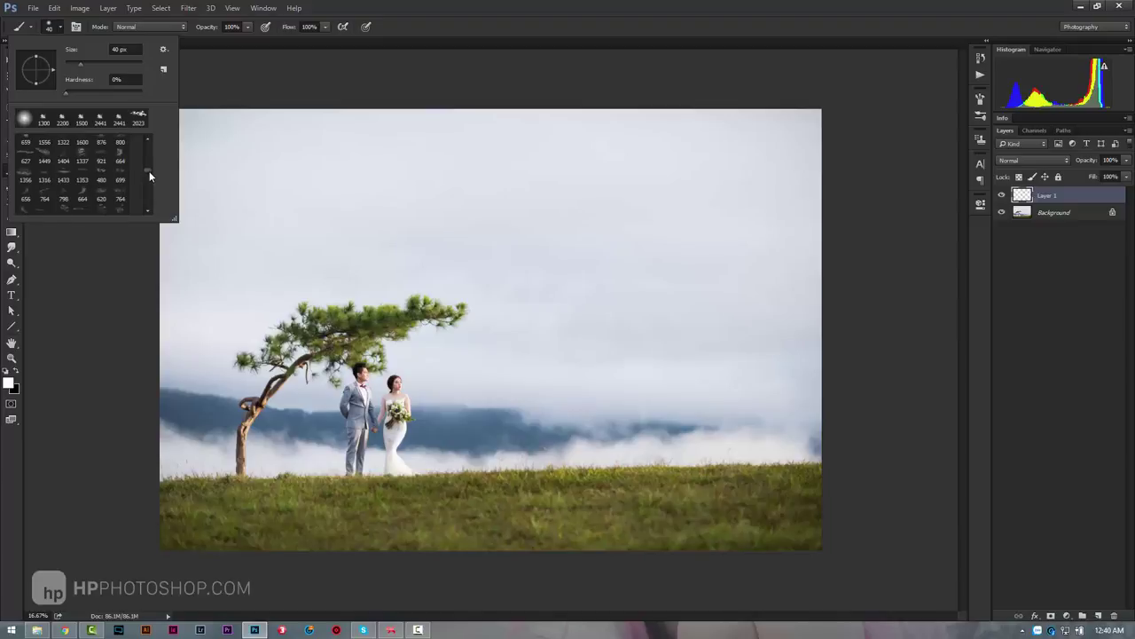
pyautogui.scroll(-2, 147, 181)
pyautogui.scroll(-2, 145, 189)
pyautogui.scroll(-2, 144, 189)
pyautogui.scroll(-2, 145, 189)
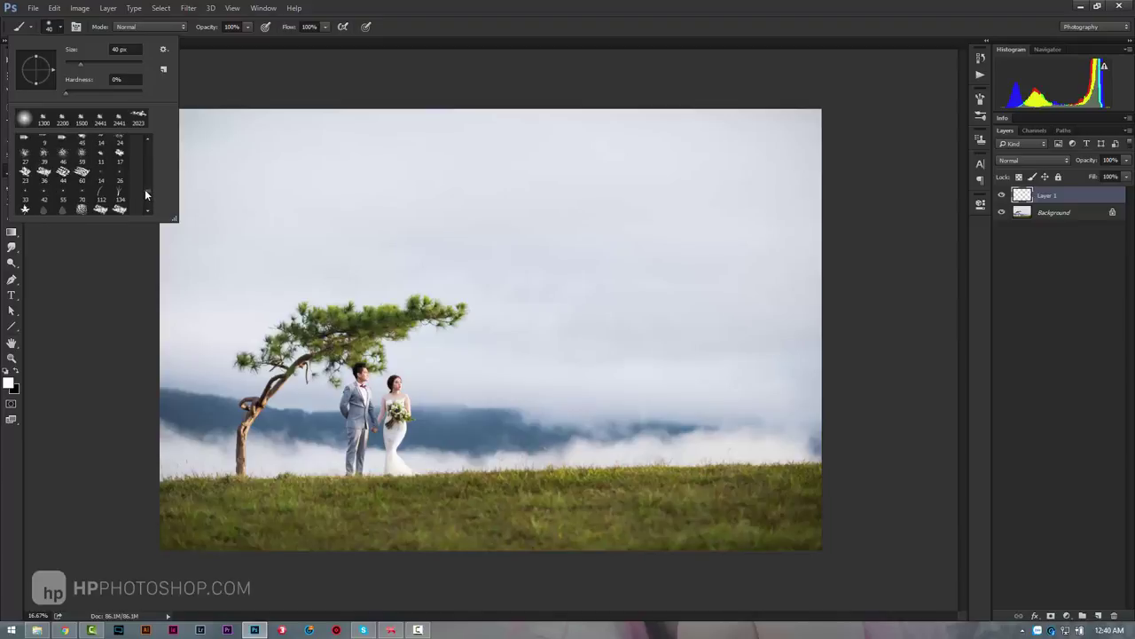
pyautogui.scroll(-2, 146, 191)
pyautogui.moveTo(146, 188); pyautogui.dragTo(146, 194)
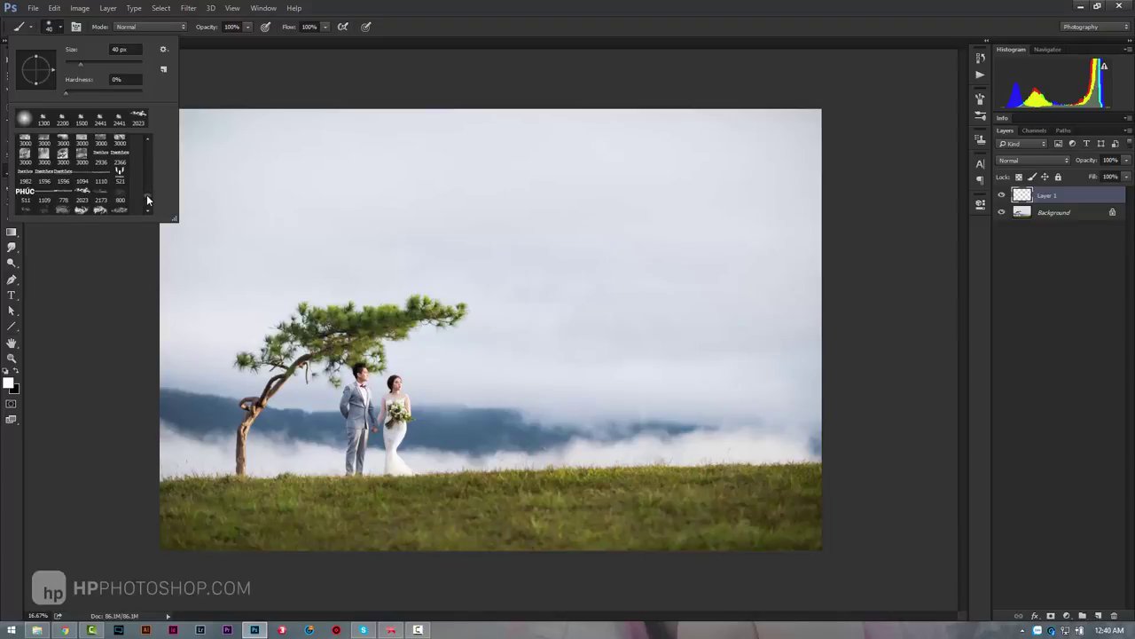
pyautogui.scroll(-1, 112, 185)
pyautogui.scroll(-1, 112, 182)
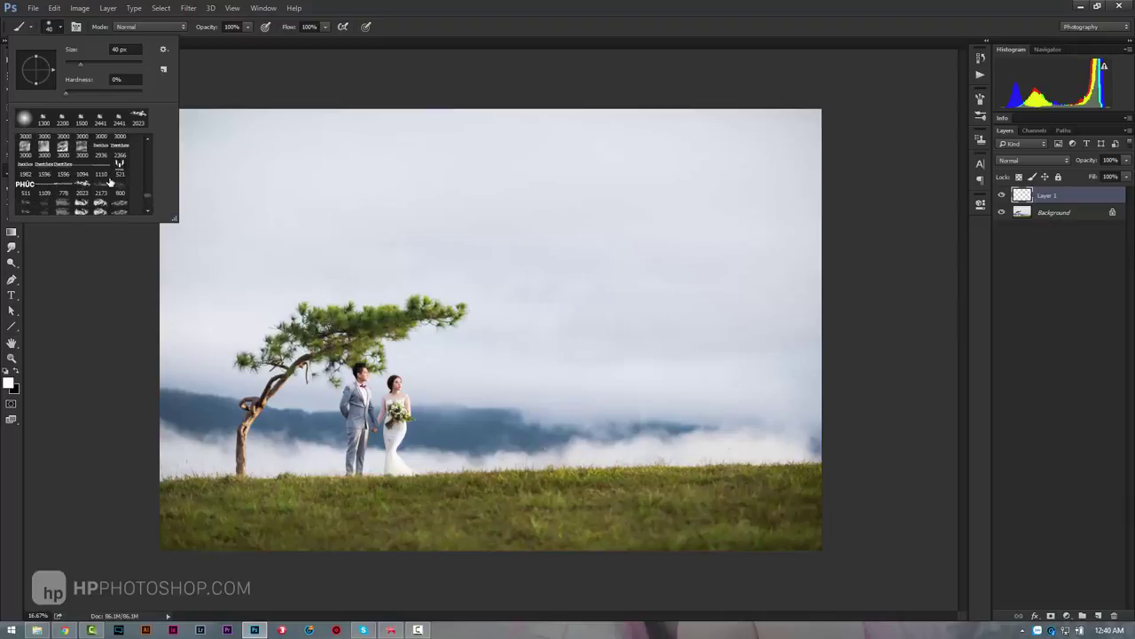
pyautogui.scroll(-1, 111, 177)
pyautogui.scroll(-1, 112, 178)
pyautogui.scroll(-1, 113, 173)
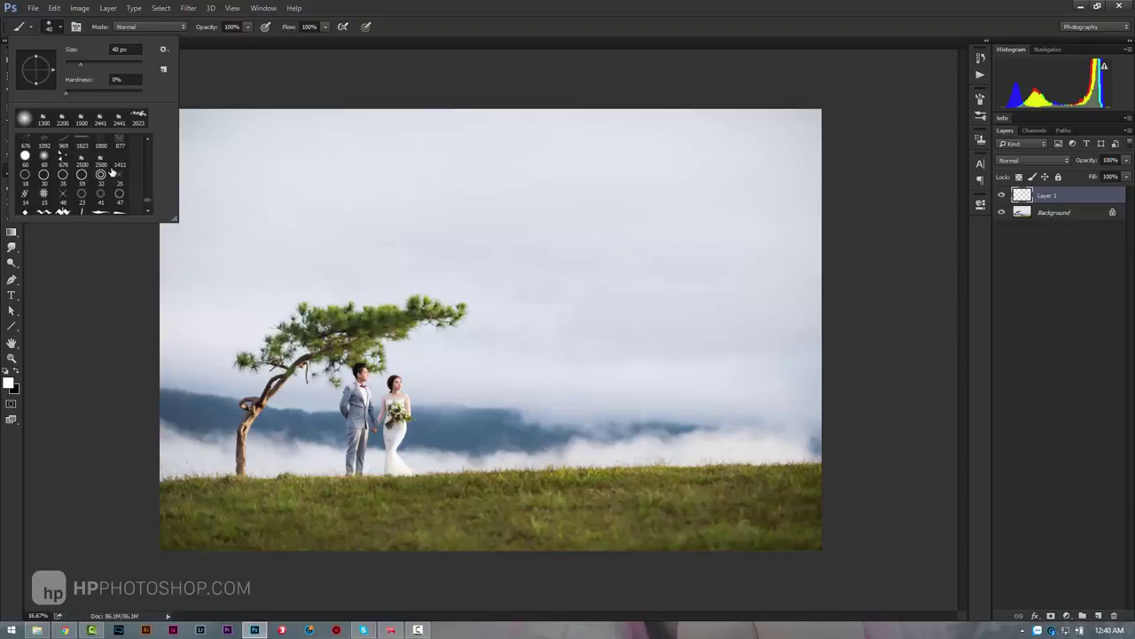
pyautogui.click(81, 160)
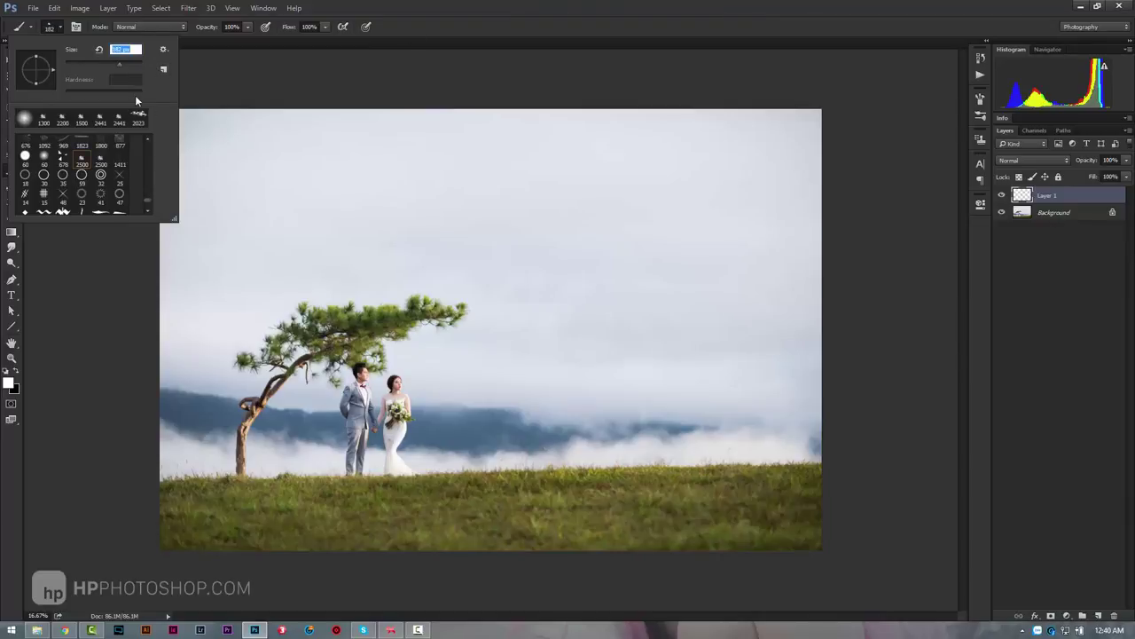
# Paint a test row of cloud dabs across the grass, then undo it
pyautogui.press('Return')
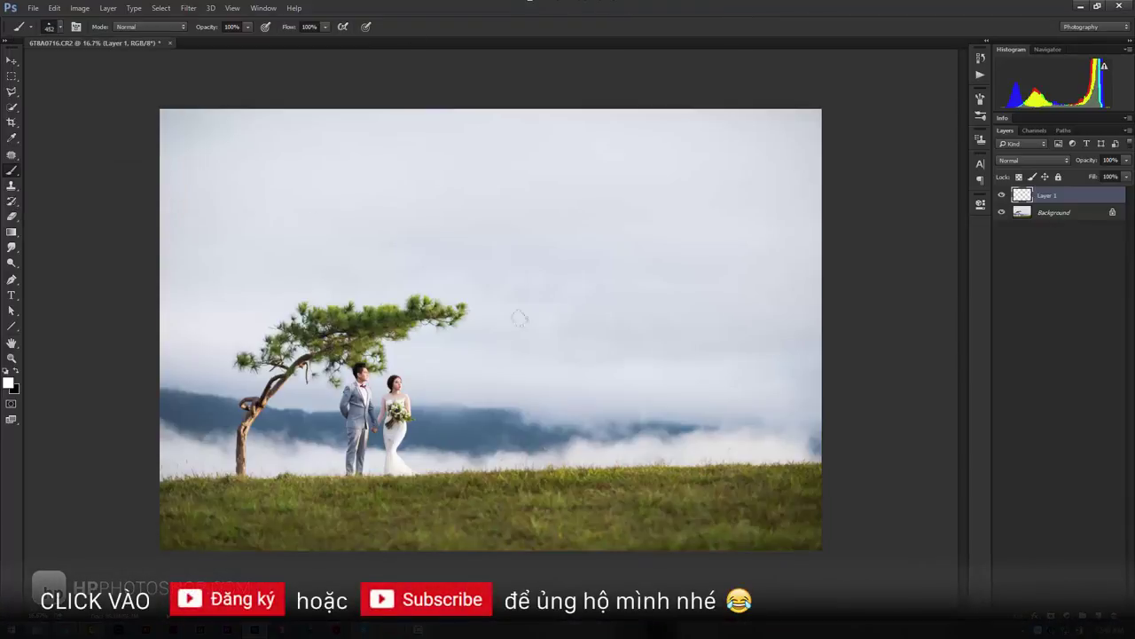
pyautogui.moveTo(452, 513); pyautogui.dragTo(752, 510)
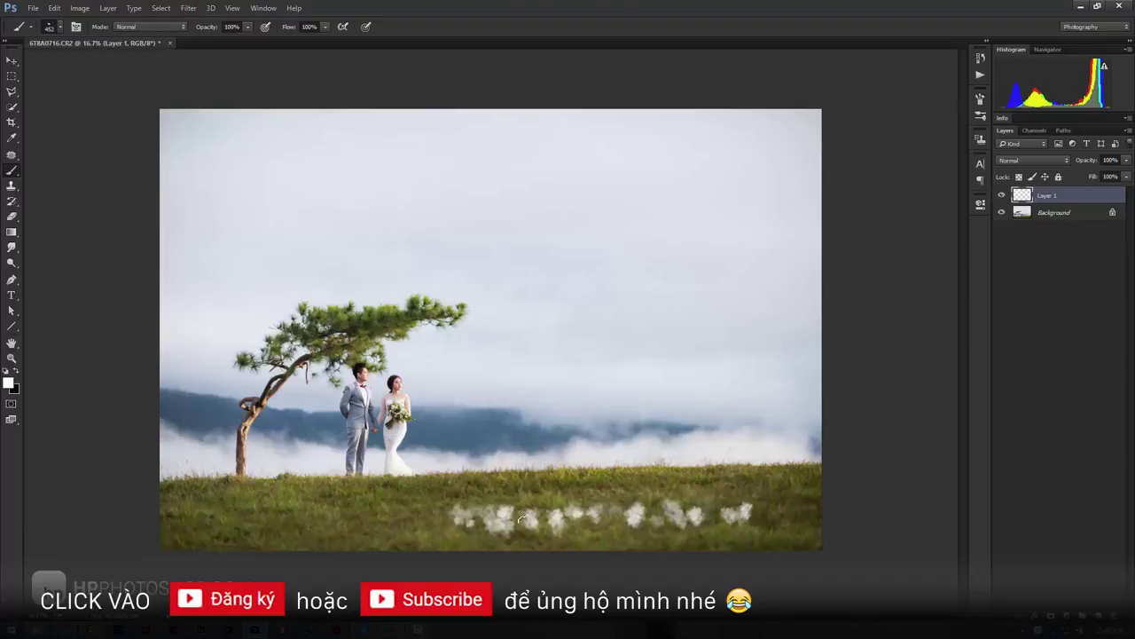
pyautogui.hotkey('ctrl', 'z')
# In the Brush panel, lower spacing to 15% and raise opacity jitter to 89%
pyautogui.click(981, 100)
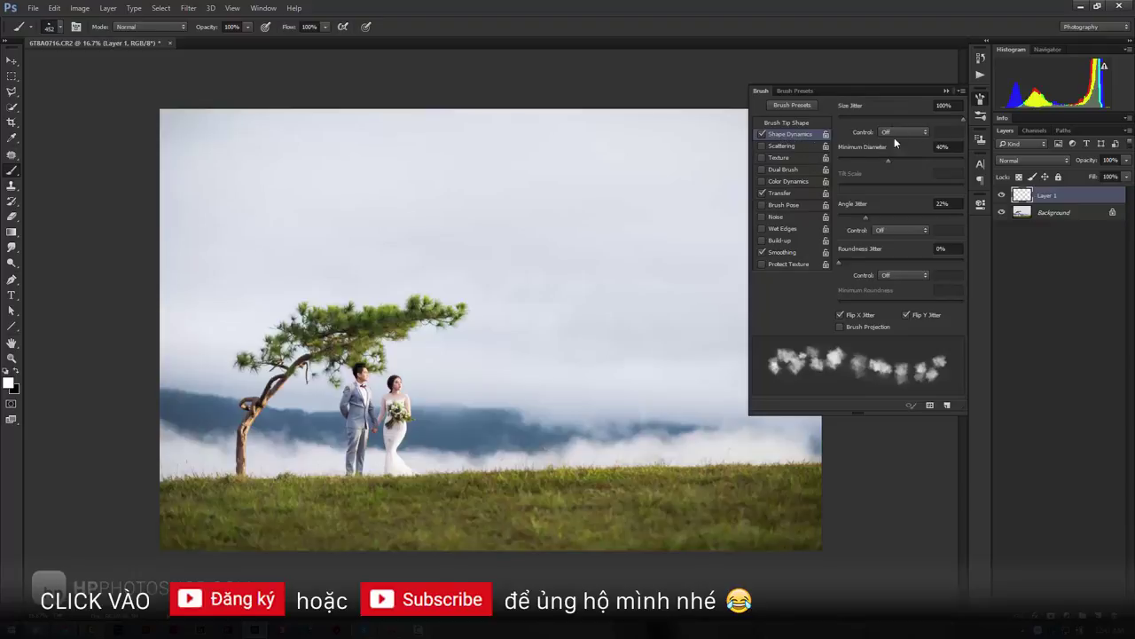
pyautogui.click(789, 122)
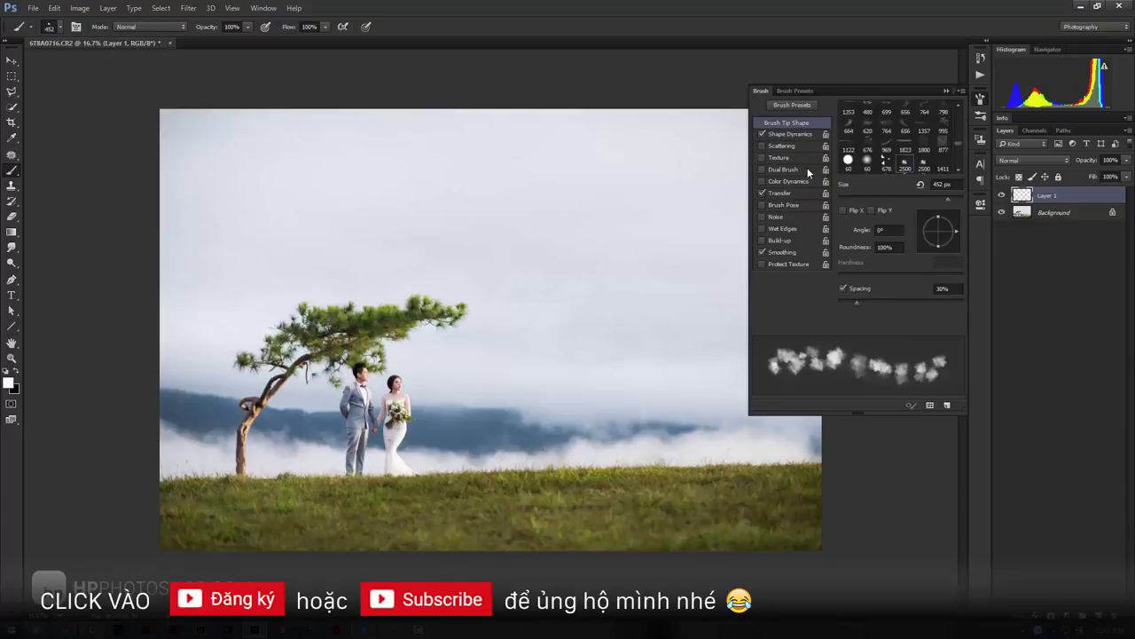
pyautogui.moveTo(857, 302); pyautogui.dragTo(846, 302)
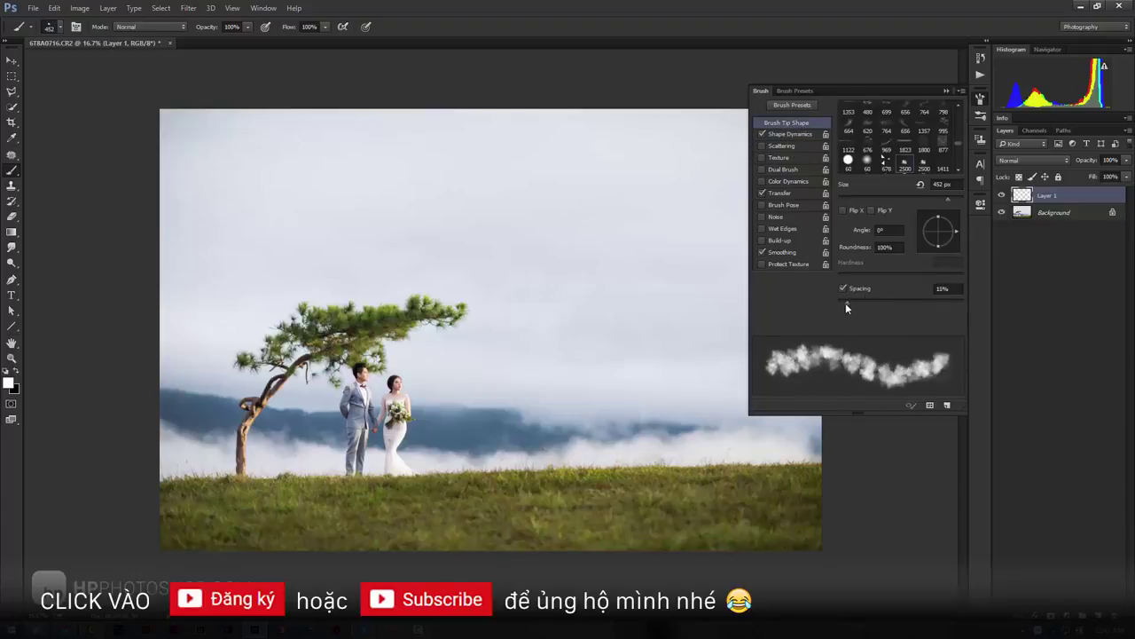
pyautogui.click(792, 193)
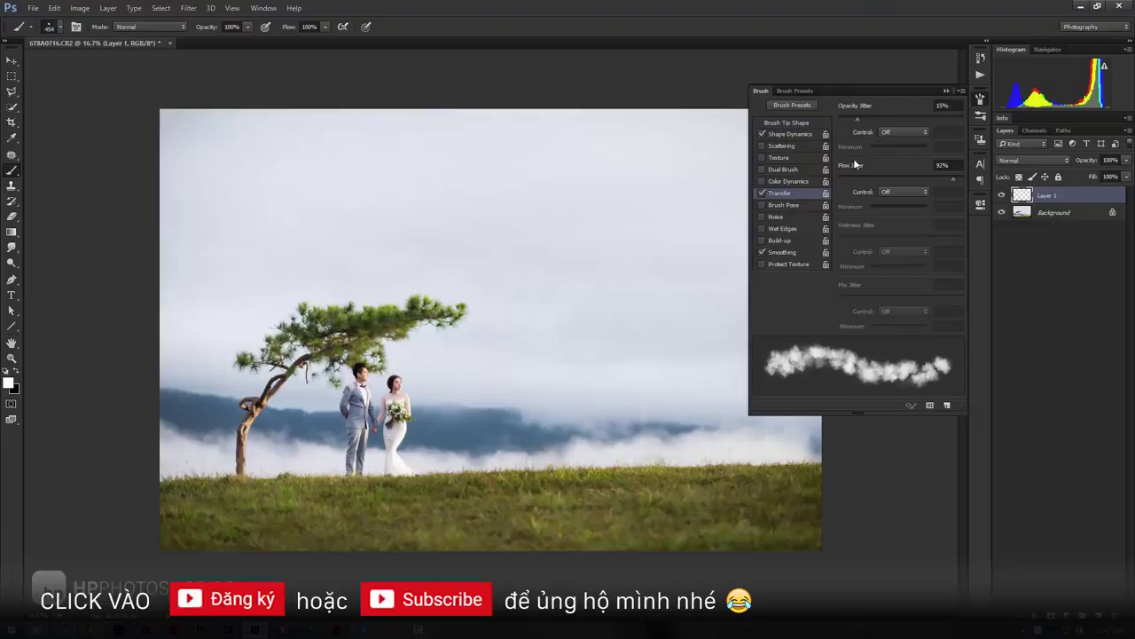
pyautogui.moveTo(955, 121); pyautogui.dragTo(950, 122)
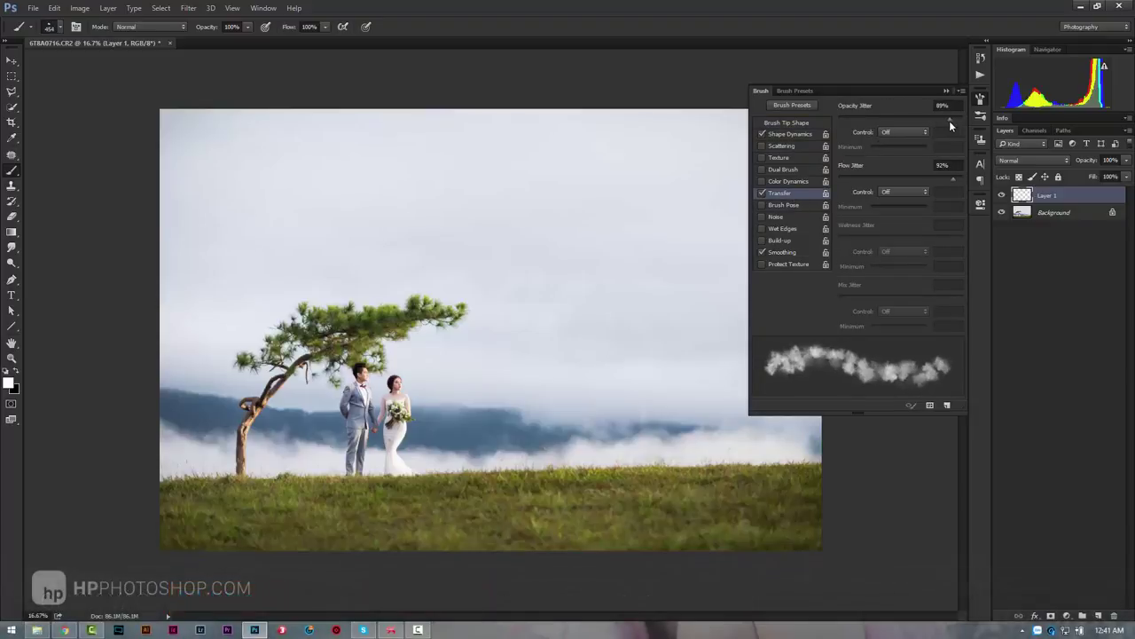
pyautogui.click(799, 135)
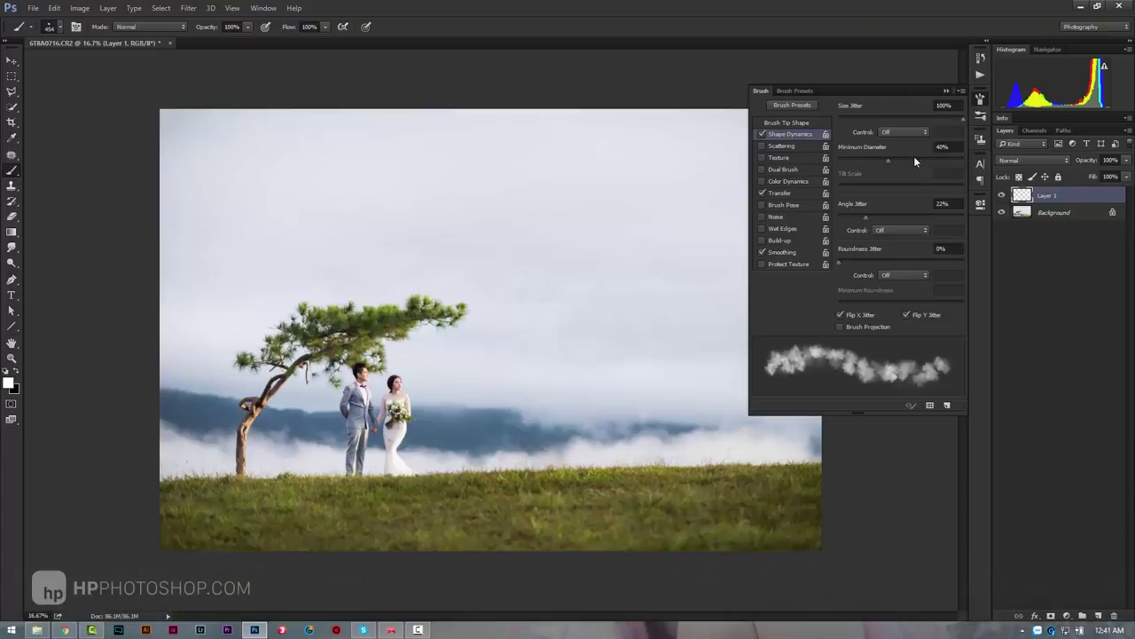
pyautogui.click(945, 93)
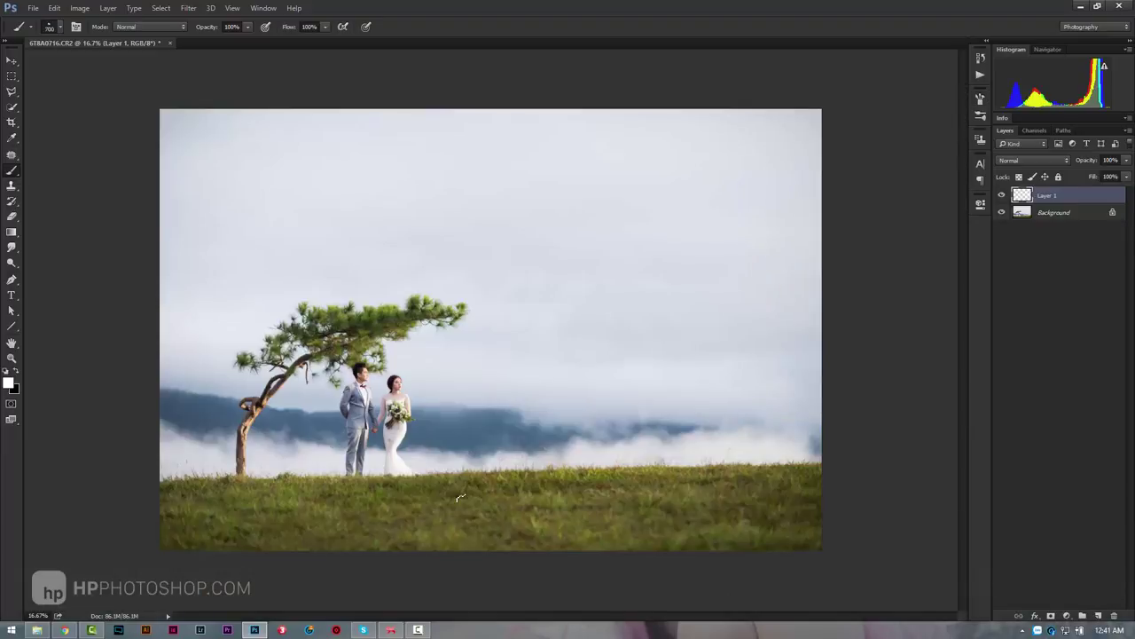
# Paint white fog along the bottom grass, enlarge the brush, and add lighter fog at 30% opacity
pyautogui.moveTo(133, 538); pyautogui.dragTo(855, 537)
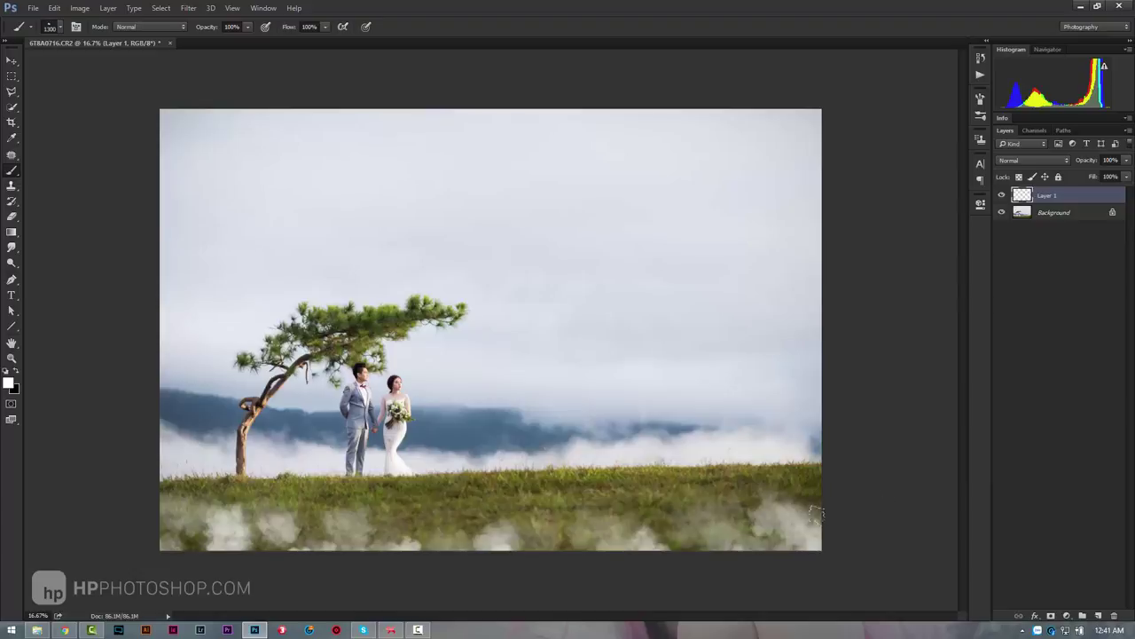
pyautogui.moveTo(825, 529)
pyautogui.mouseDown()
pyautogui.moveTo(735, 553)
pyautogui.moveTo(524, 561)
pyautogui.moveTo(150, 544)
pyautogui.moveTo(876, 524)
pyautogui.mouseUp()
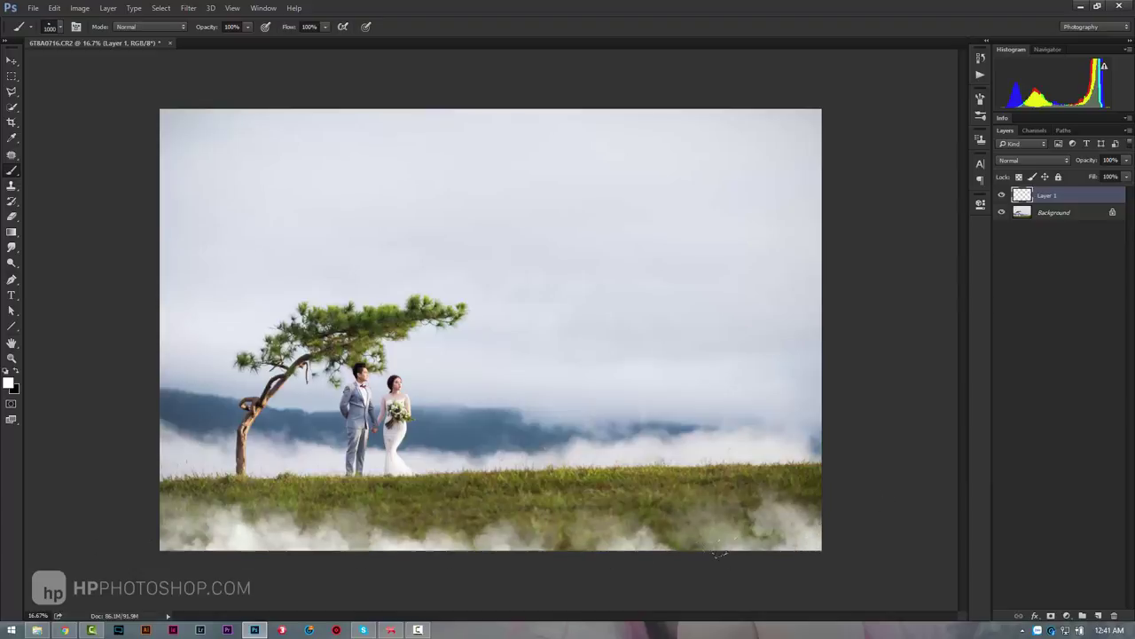
pyautogui.press(']')
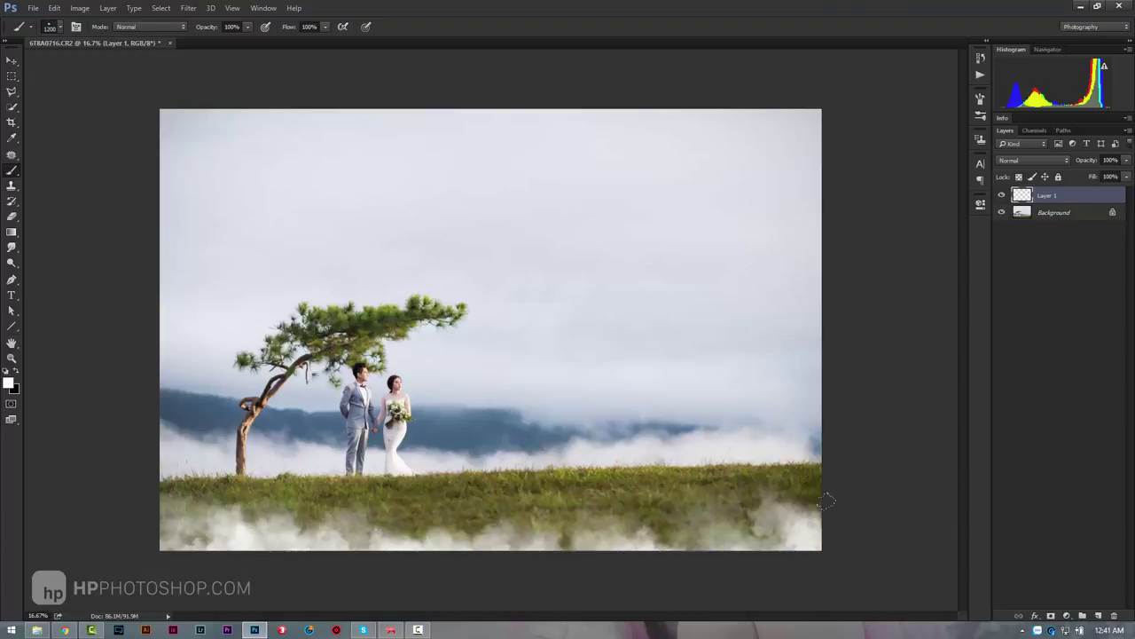
pyautogui.moveTo(197, 29); pyautogui.dragTo(169, 39)
pyautogui.press('Return')
pyautogui.moveTo(732, 492)
pyautogui.mouseDown()
pyautogui.moveTo(35, 517)
pyautogui.moveTo(49, 524)
pyautogui.mouseUp()
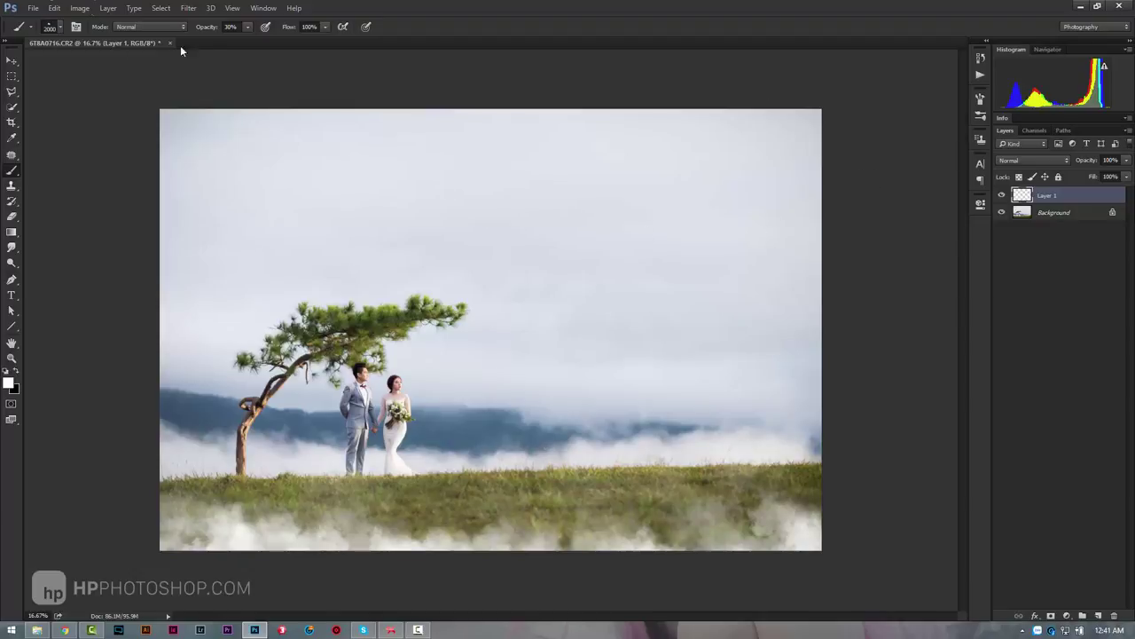
pyautogui.click(188, 8)
pyautogui.moveTo(194, 138)
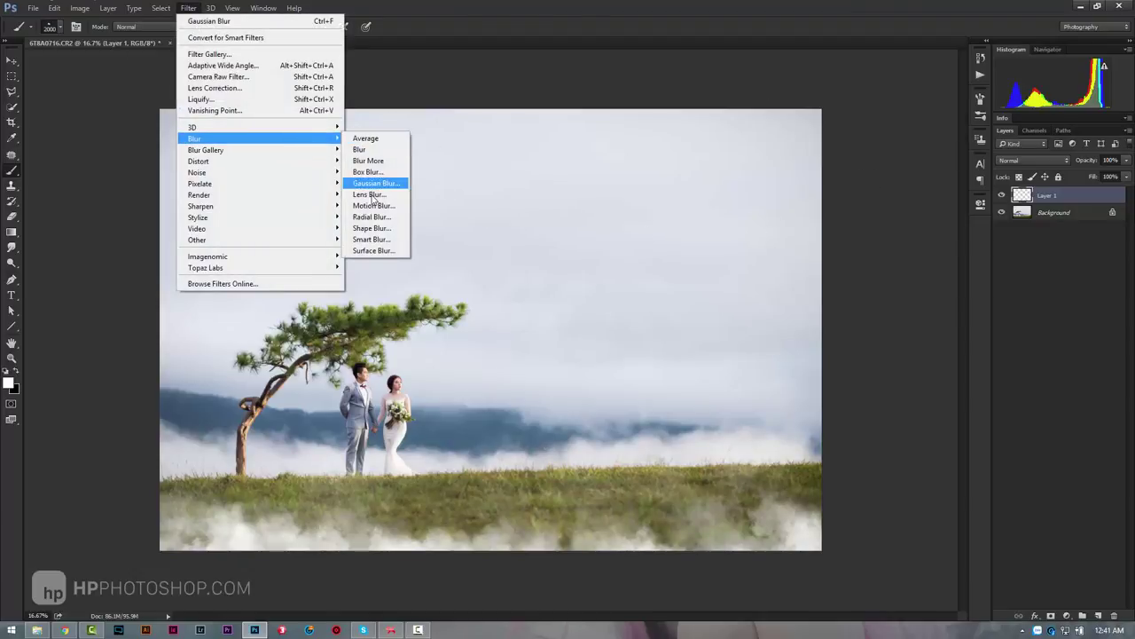
# Soften the painted fog on Layer 1 with a Gaussian Blur, adjusting the radius
pyautogui.click(374, 183)
pyautogui.moveTo(436, 239)
pyautogui.mouseDown()
pyautogui.moveTo(368, 239)
pyautogui.moveTo(387, 246)
pyautogui.mouseUp()
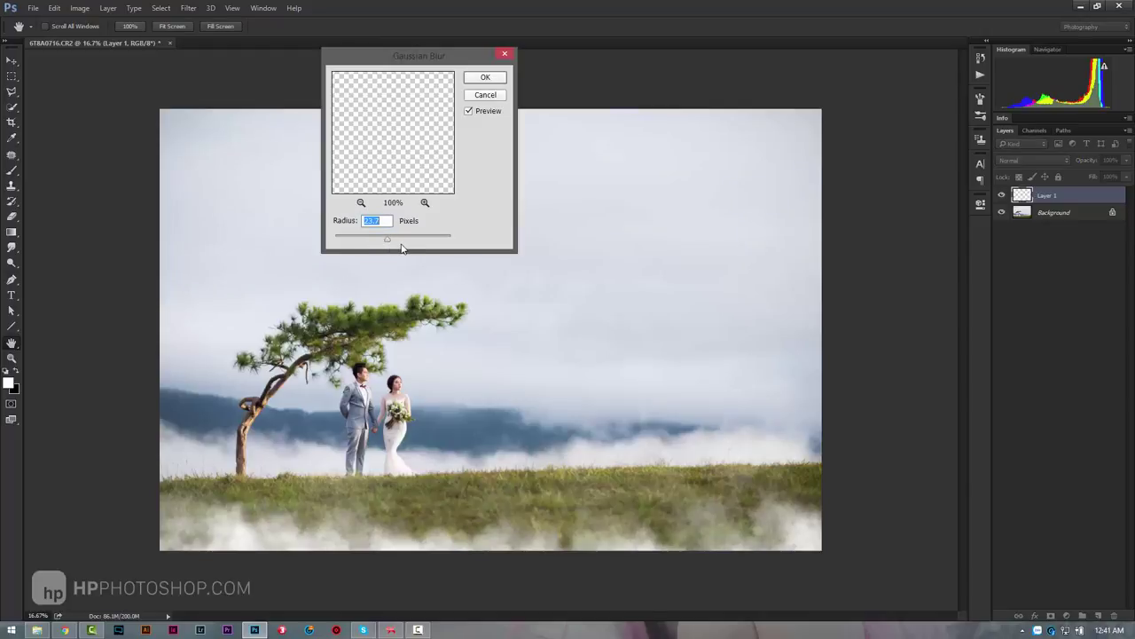
pyautogui.click(493, 80)
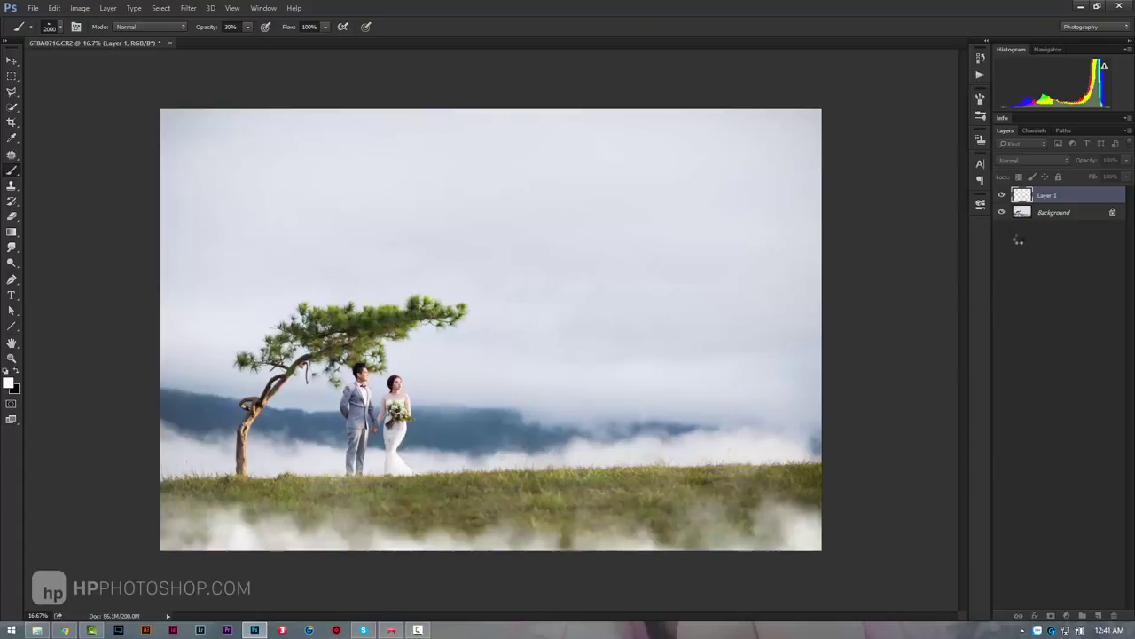
# Compare the photo with the fog hidden, then rename Layer 1 to 'cloud'
pyautogui.click(1001, 196)
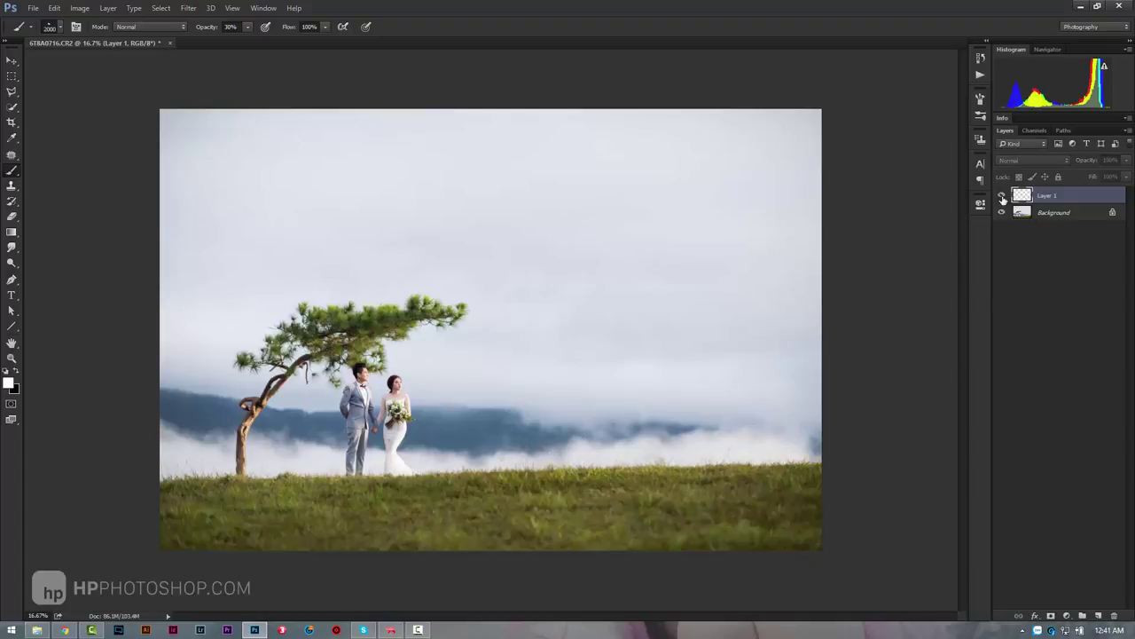
pyautogui.click(1002, 196)
pyautogui.doubleClick(1047, 195)
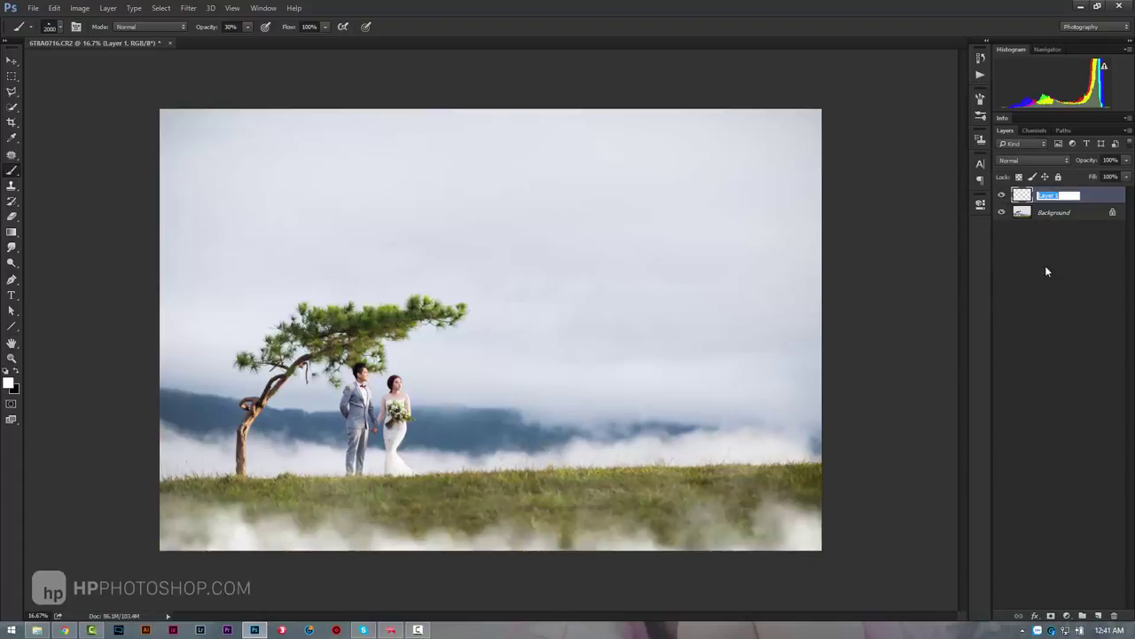
pyautogui.write('cloud')
pyautogui.press('Return')
# Toggle the cloud layer off and on for a before/after view, then zoom out
pyautogui.click(1026, 364)
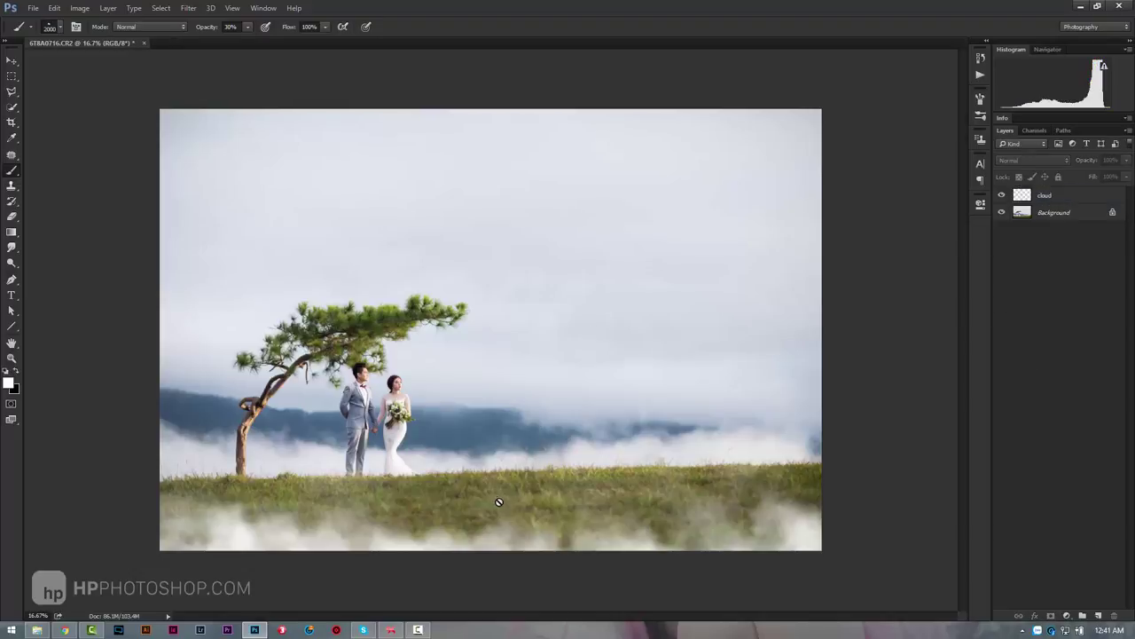
pyautogui.click(1001, 195)
pyautogui.click(1001, 194)
pyautogui.press('z')
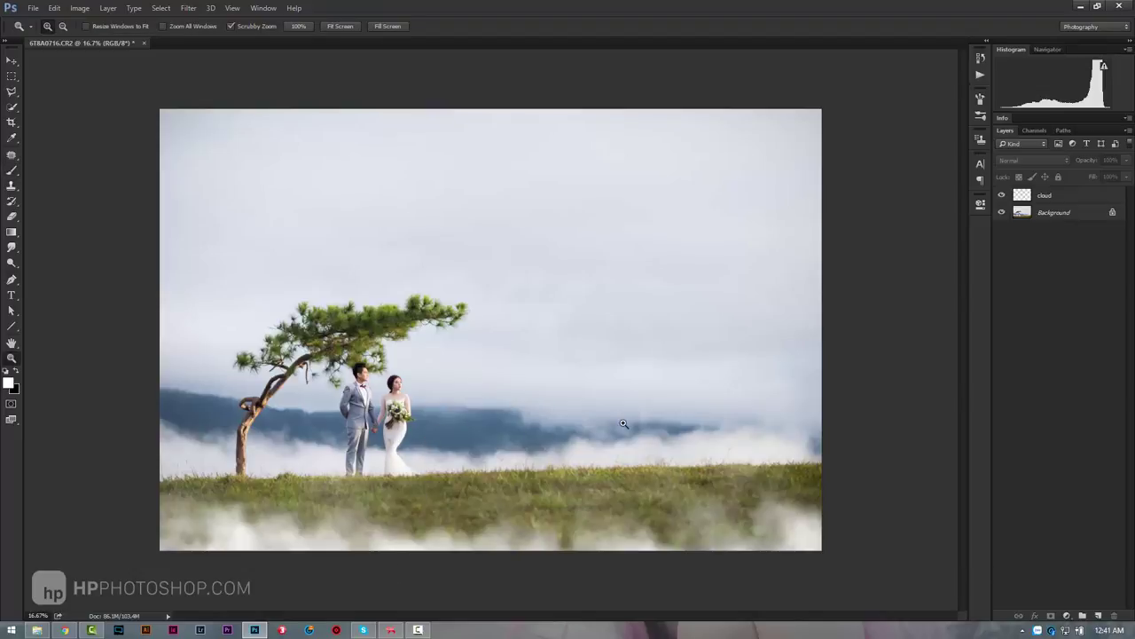
pyautogui.moveTo(566, 373)
pyautogui.mouseDown()
pyautogui.moveTo(525, 381)
pyautogui.moveTo(580, 351)
pyautogui.moveTo(558, 266)
pyautogui.moveTo(826, 361)
pyautogui.mouseUp()
# Add a Brightness/Contrast layer with contrast 53, then zoom in on the couple's faces
pyautogui.click(1068, 615)
pyautogui.click(1072, 410)
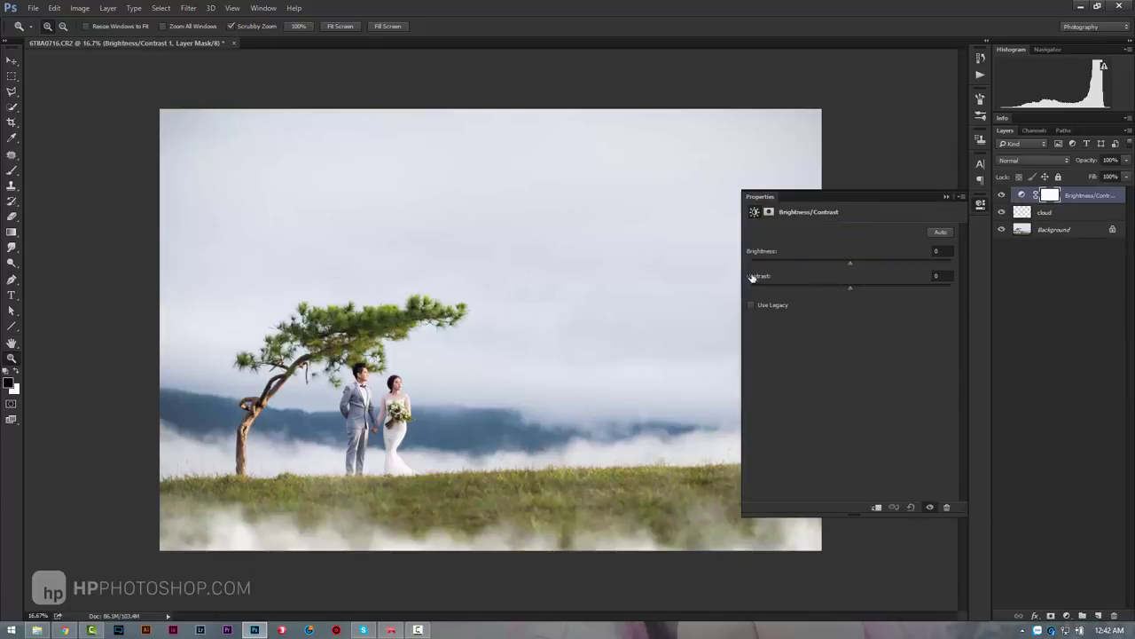
pyautogui.click(889, 287)
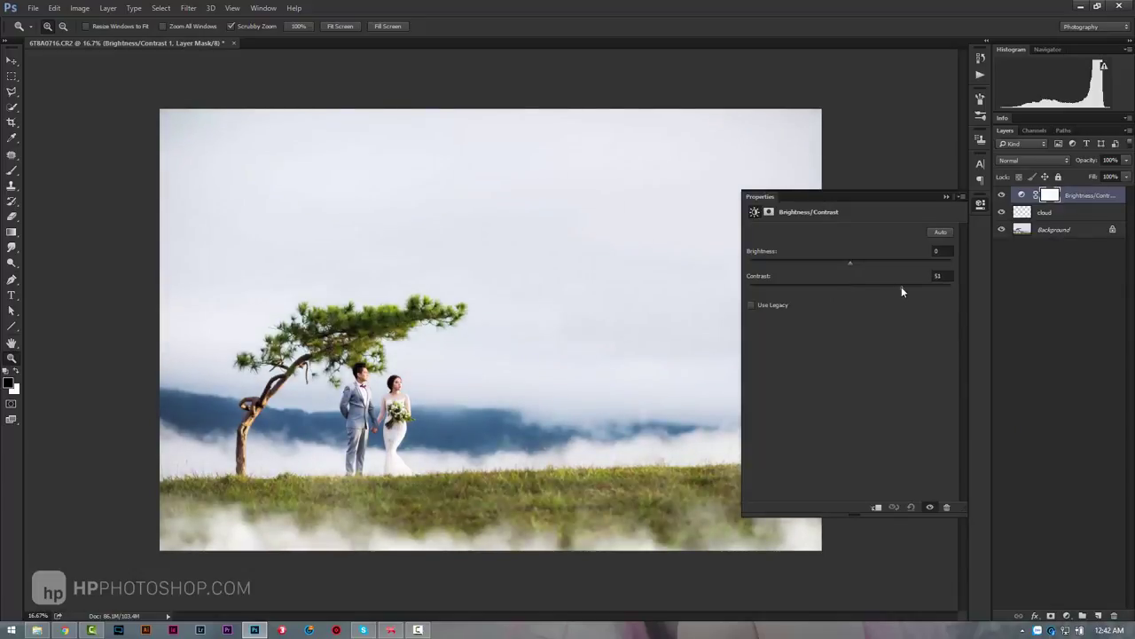
pyautogui.click(946, 196)
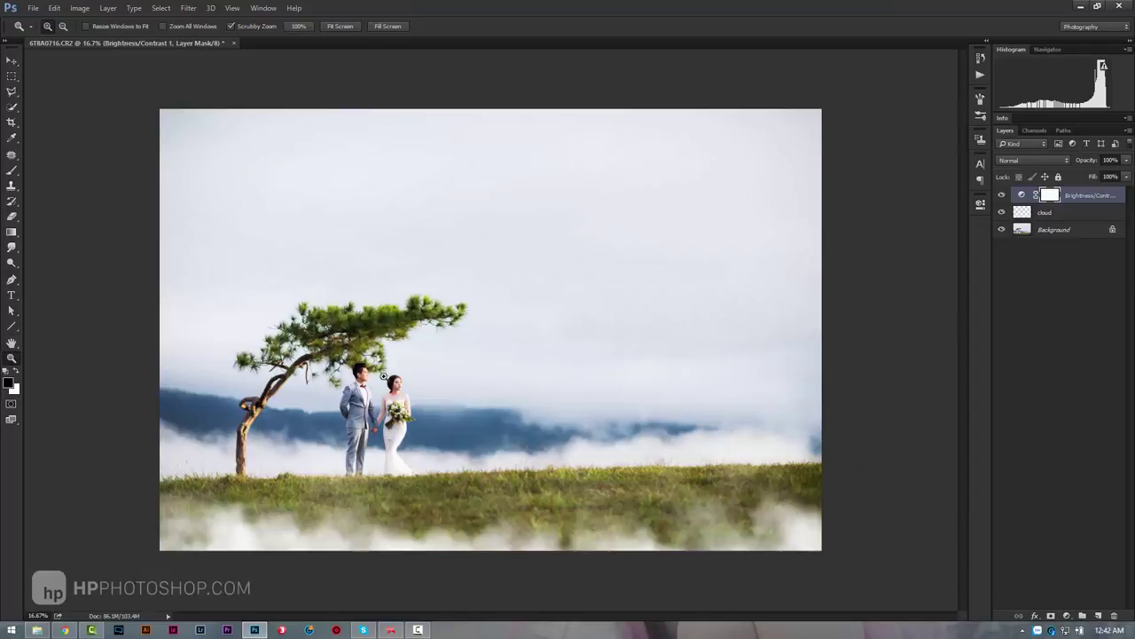
pyautogui.moveTo(384, 376); pyautogui.dragTo(447, 400)
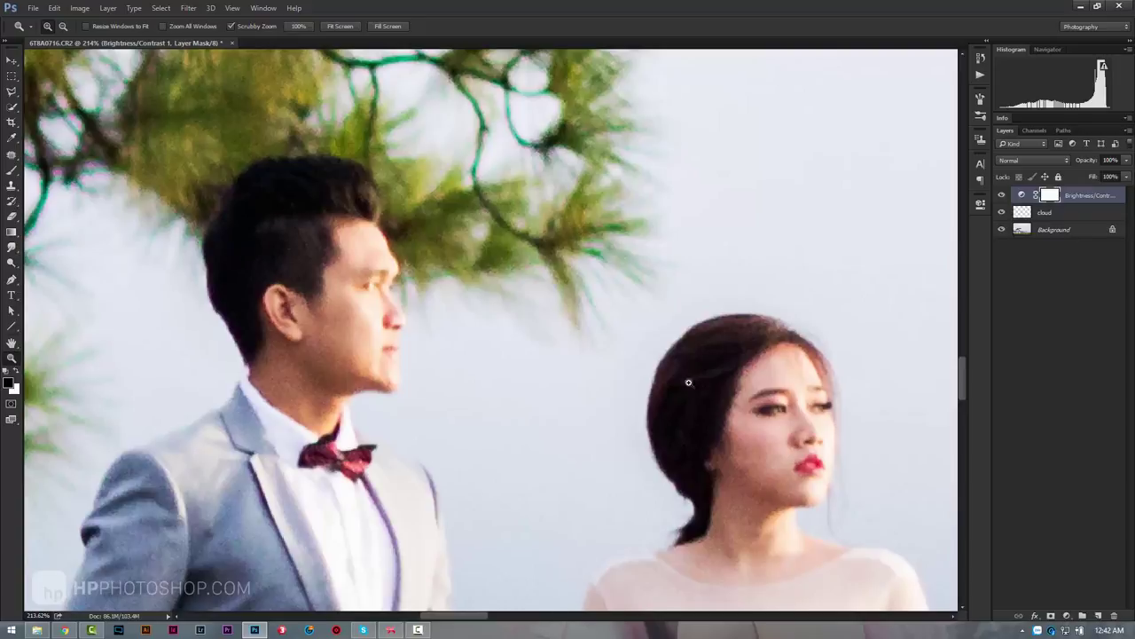
# Choose a soft round brush and set its opacity to 100%
pyautogui.click(11, 171)
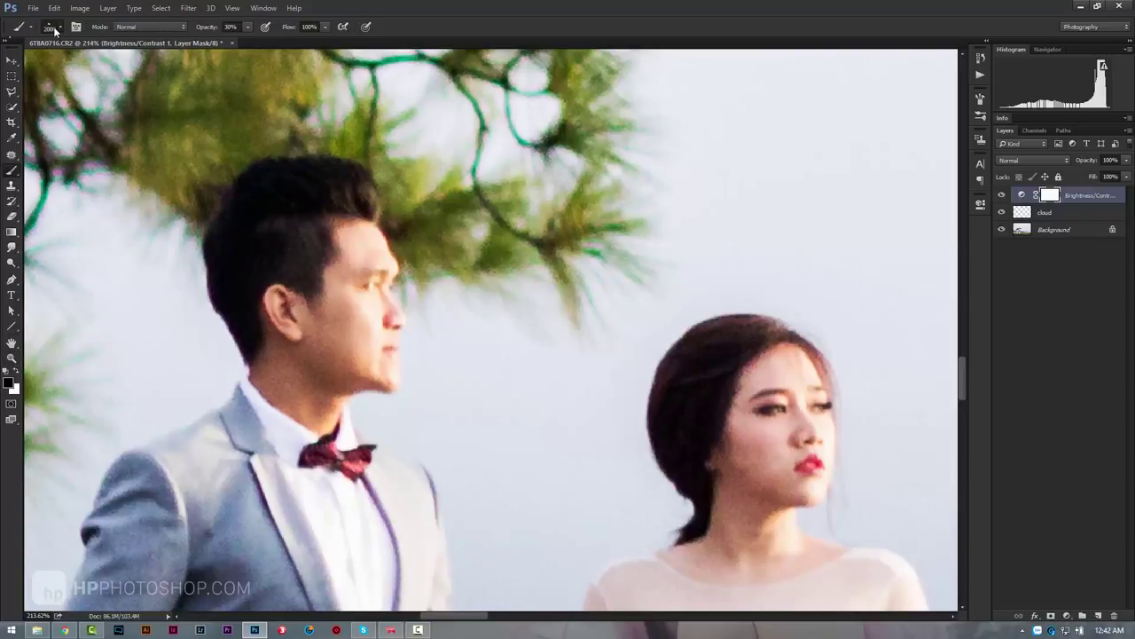
pyautogui.click(55, 28)
pyautogui.click(146, 202)
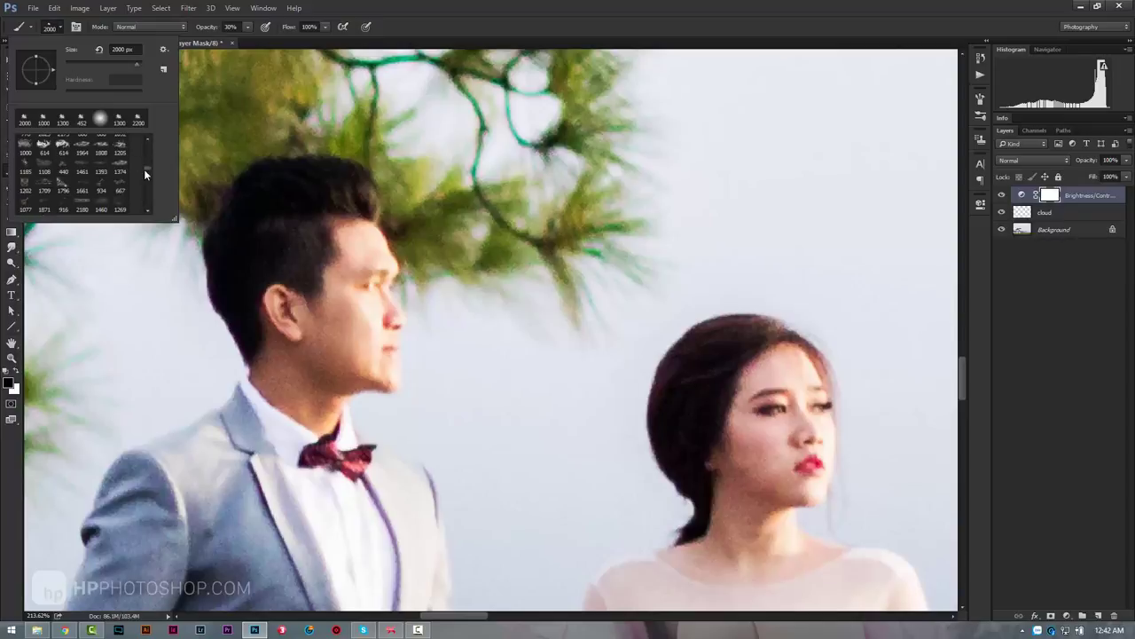
pyautogui.moveTo(144, 173); pyautogui.dragTo(149, 148)
pyautogui.click(428, 114)
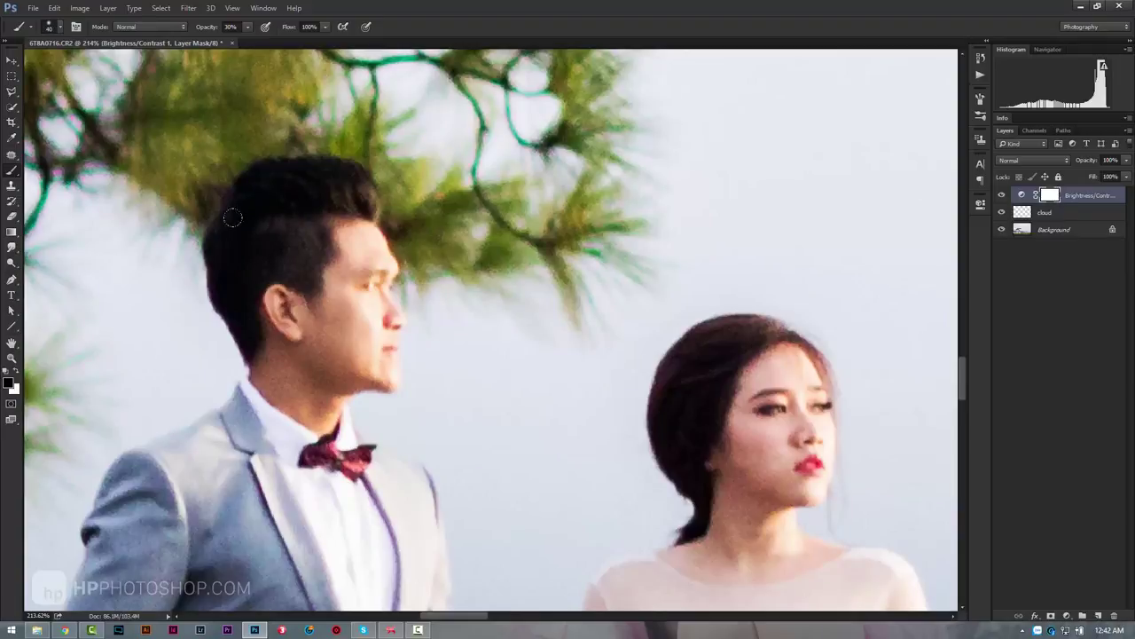
pyautogui.moveTo(203, 30); pyautogui.dragTo(355, 44)
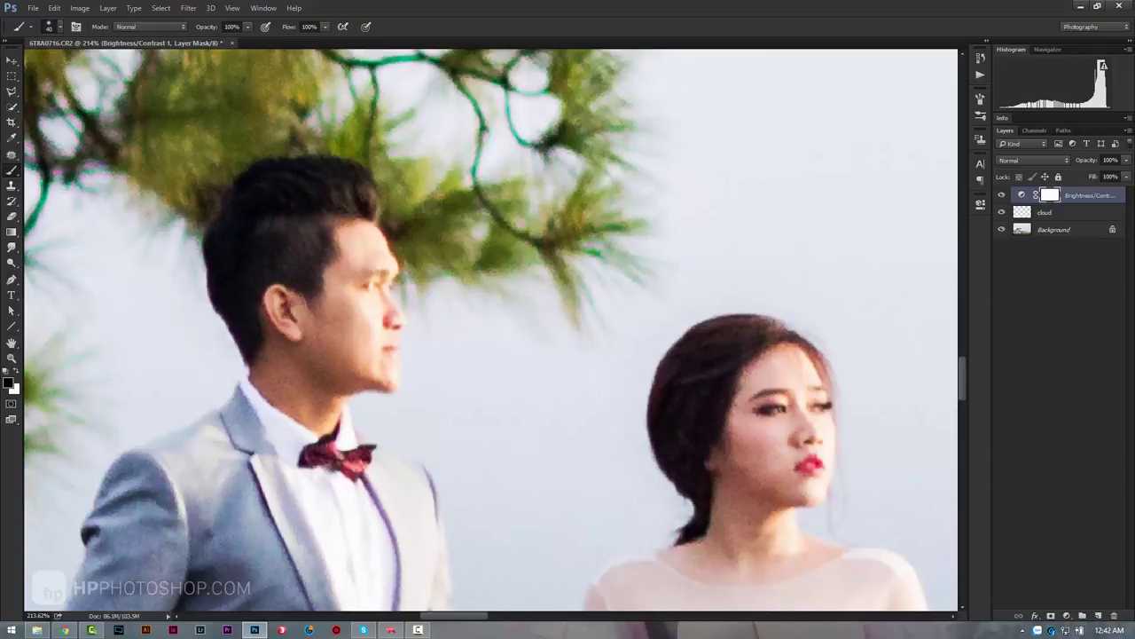
# Fit the whole hillside photo on screen and return to the Brush tool
pyautogui.press('z')
pyautogui.rightClick(671, 360)
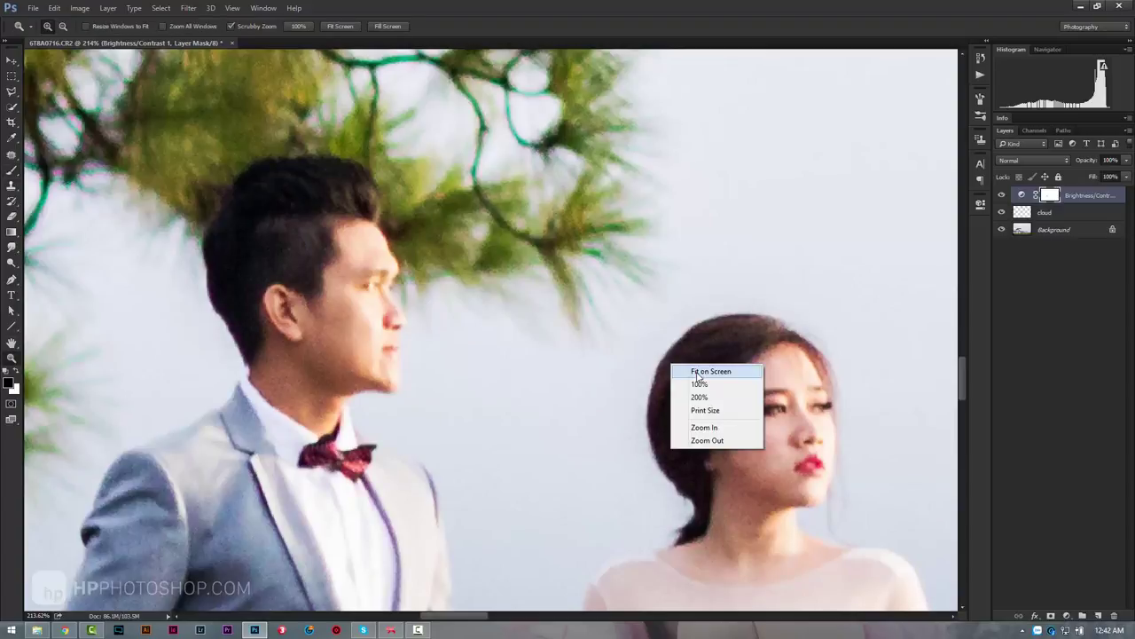
pyautogui.click(692, 373)
pyautogui.keyDown('alt'); pyautogui.click(521, 357); pyautogui.keyUp('alt')
pyautogui.click(521, 357)
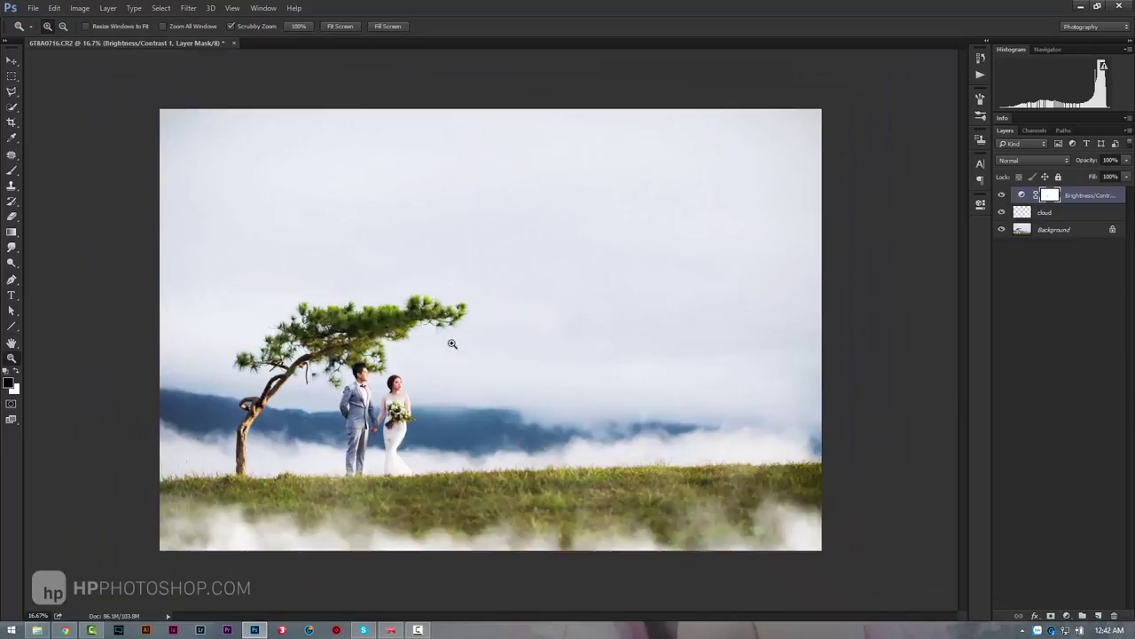
pyautogui.press('b')
# Add a Hue/Saturation layer targeting widened Greens: hue +29, saturation -56, lightness -11
pyautogui.click(1066, 616)
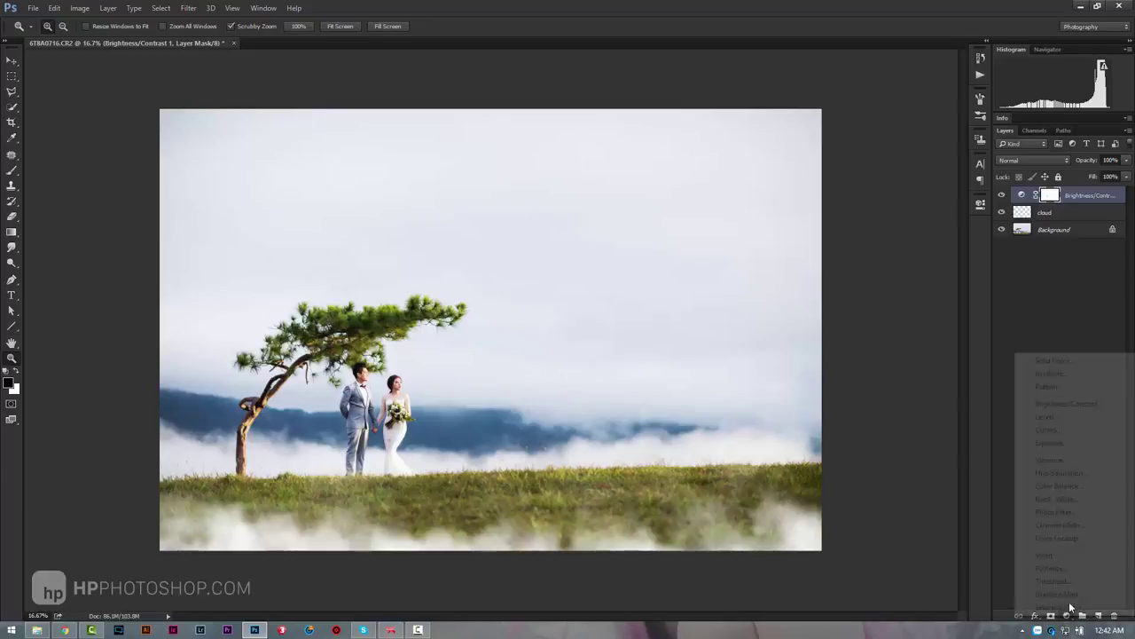
pyautogui.click(1073, 473)
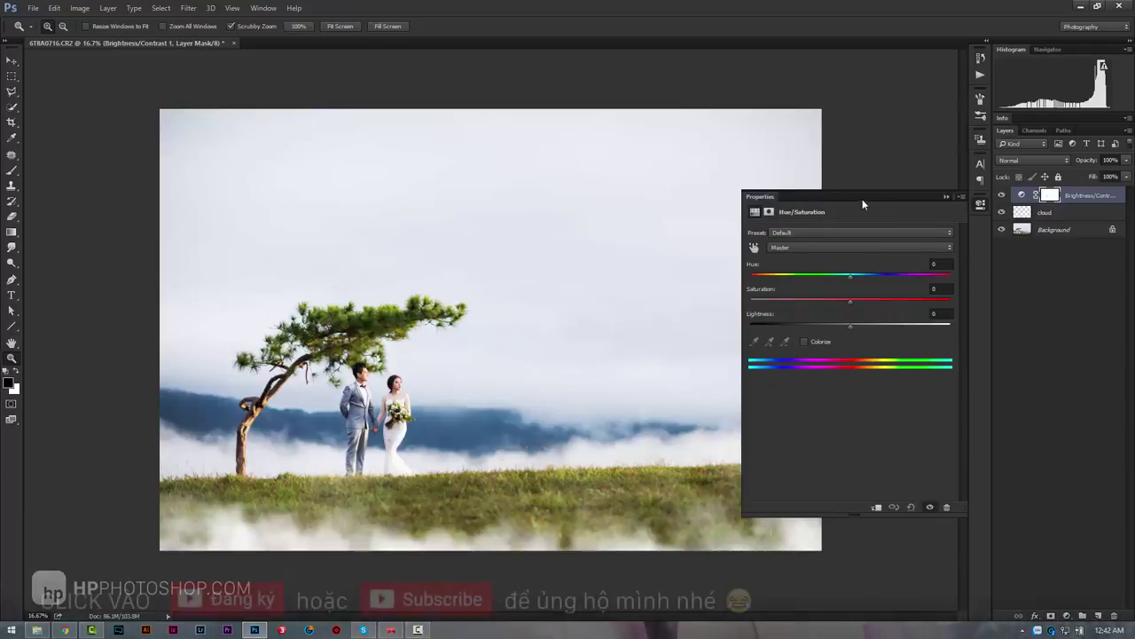
pyautogui.click(837, 245)
pyautogui.click(801, 281)
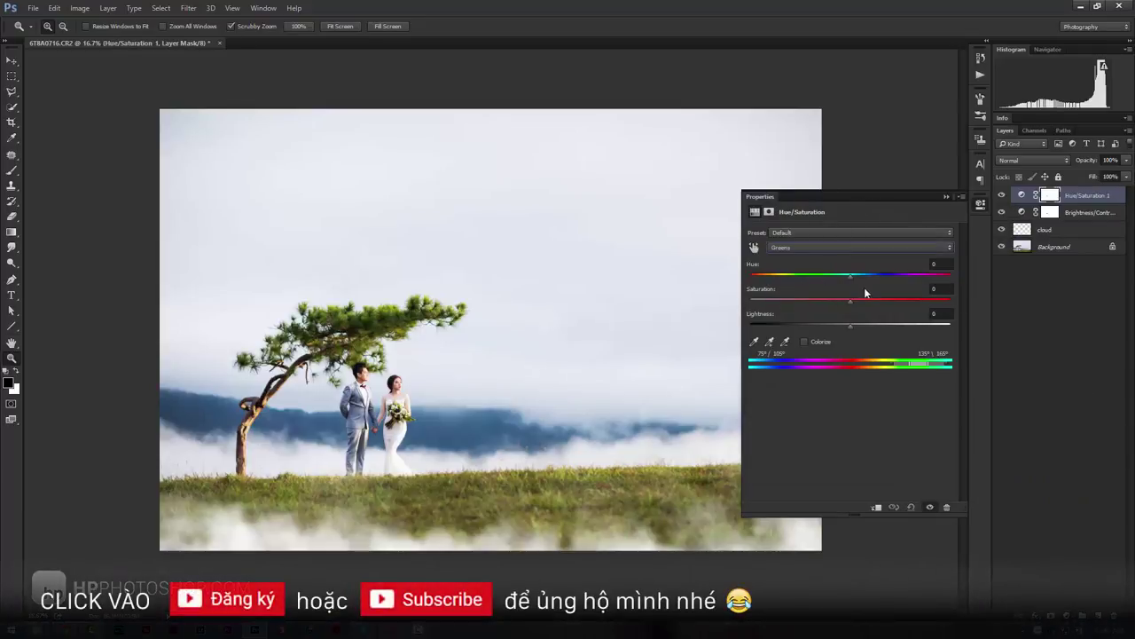
pyautogui.moveTo(896, 369)
pyautogui.mouseDown()
pyautogui.moveTo(878, 367)
pyautogui.moveTo(945, 366)
pyautogui.mouseUp()
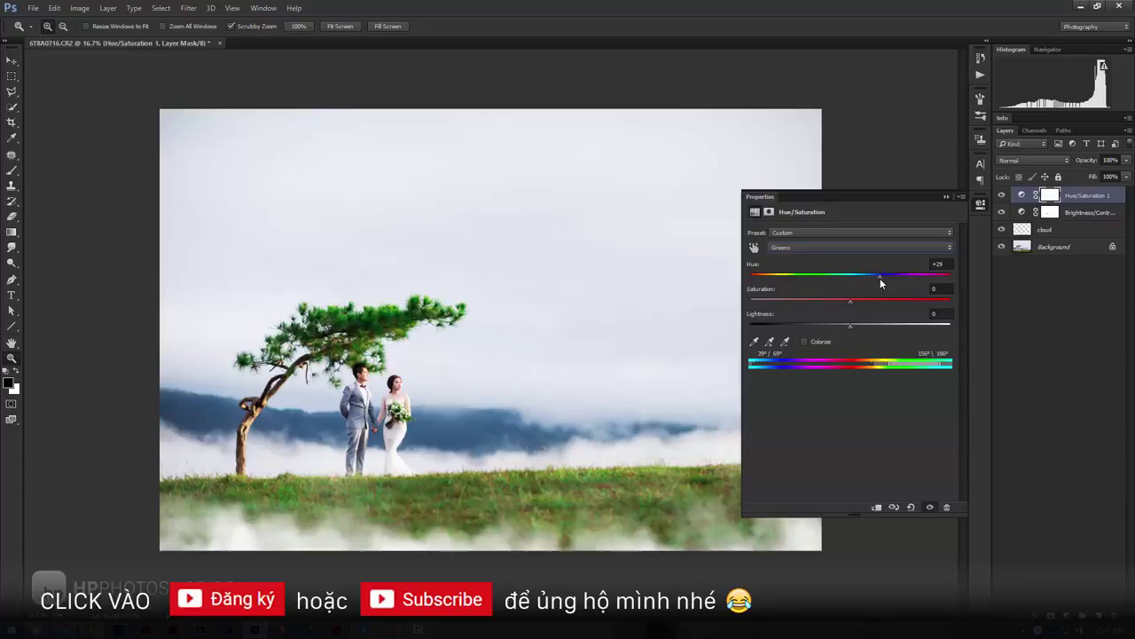
pyautogui.moveTo(825, 301)
pyautogui.mouseDown()
pyautogui.moveTo(802, 301)
pyautogui.moveTo(839, 326)
pyautogui.mouseUp()
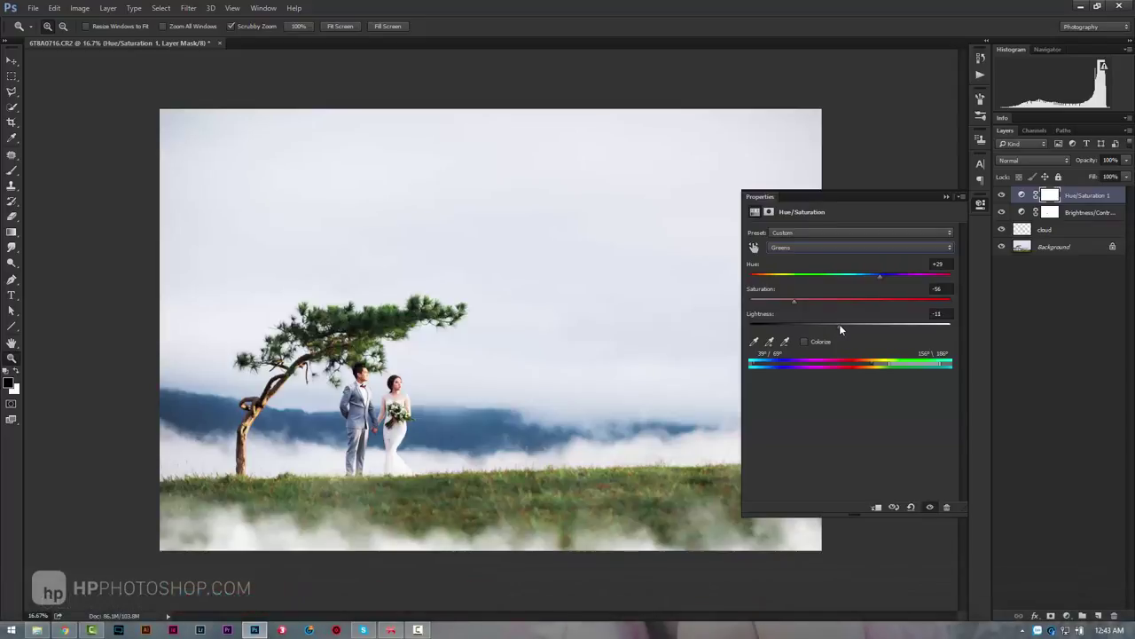
# Compare the pine tree with Hue/Saturation 1 on and off, then fit the photo on screen
pyautogui.click(947, 196)
pyautogui.moveTo(362, 324); pyautogui.dragTo(585, 318)
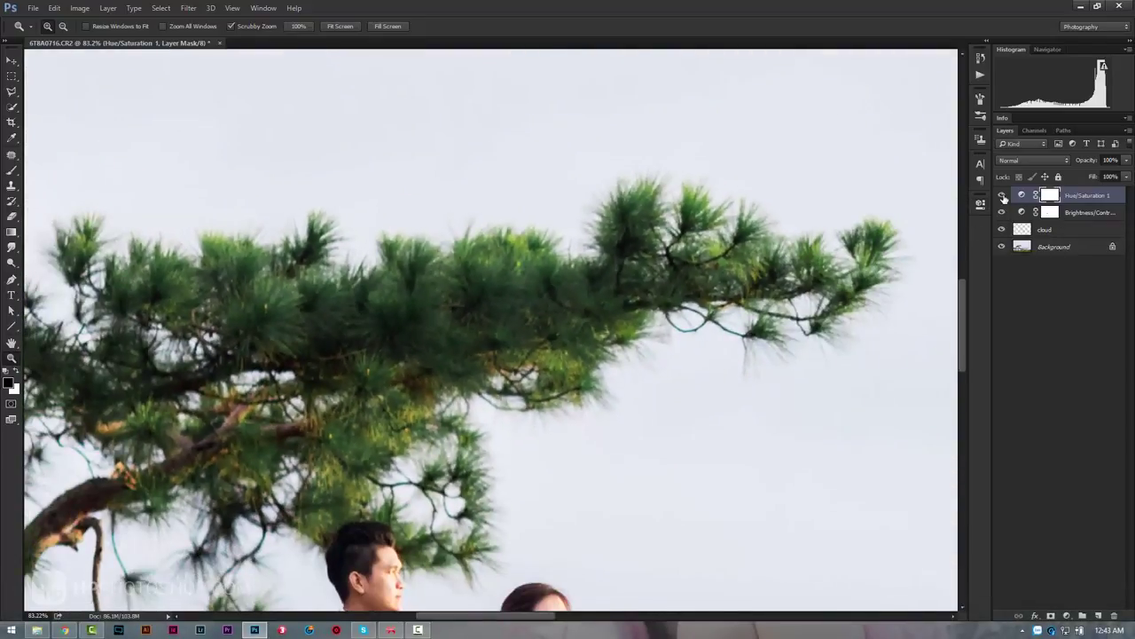
pyautogui.click(1002, 194)
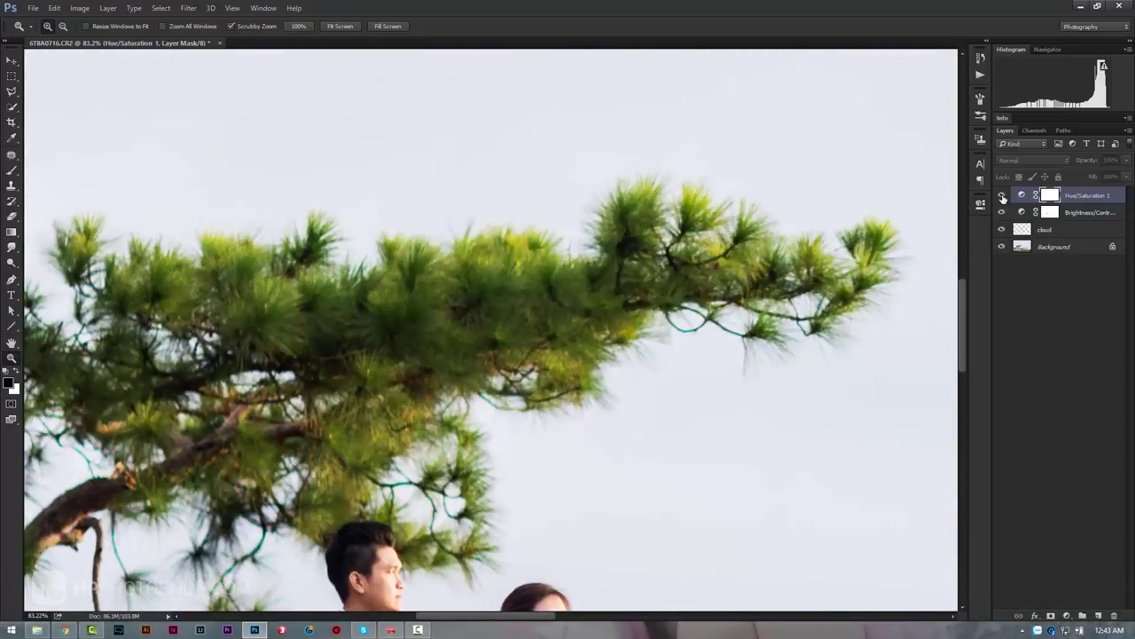
pyautogui.click(1002, 194)
pyautogui.rightClick(642, 291)
pyautogui.click(661, 301)
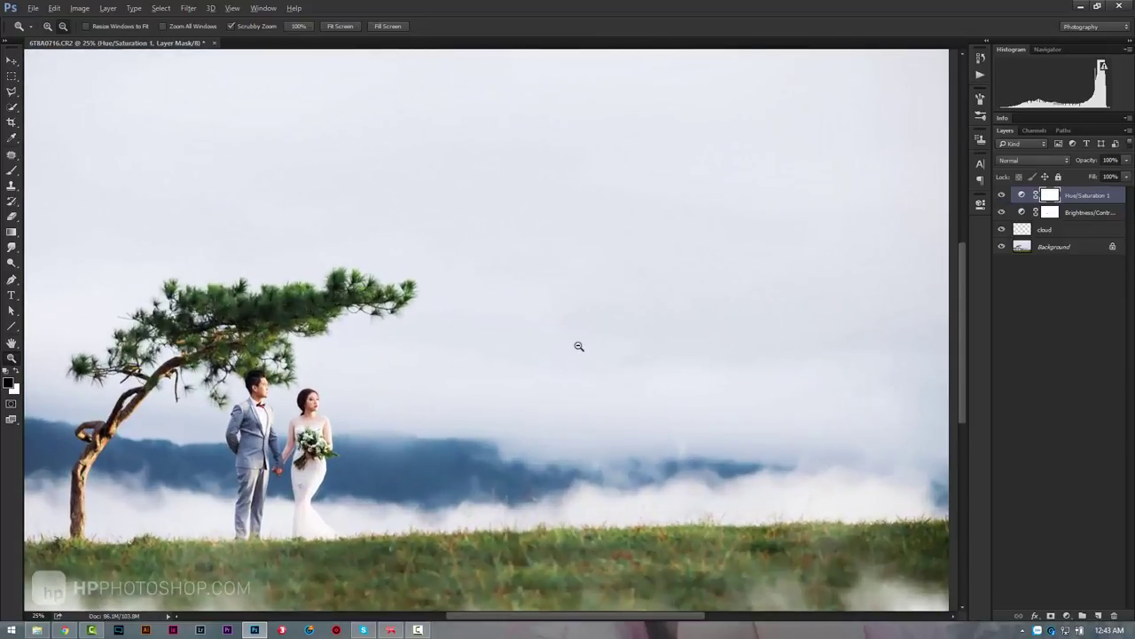
pyautogui.moveTo(569, 349); pyautogui.dragTo(361, 320)
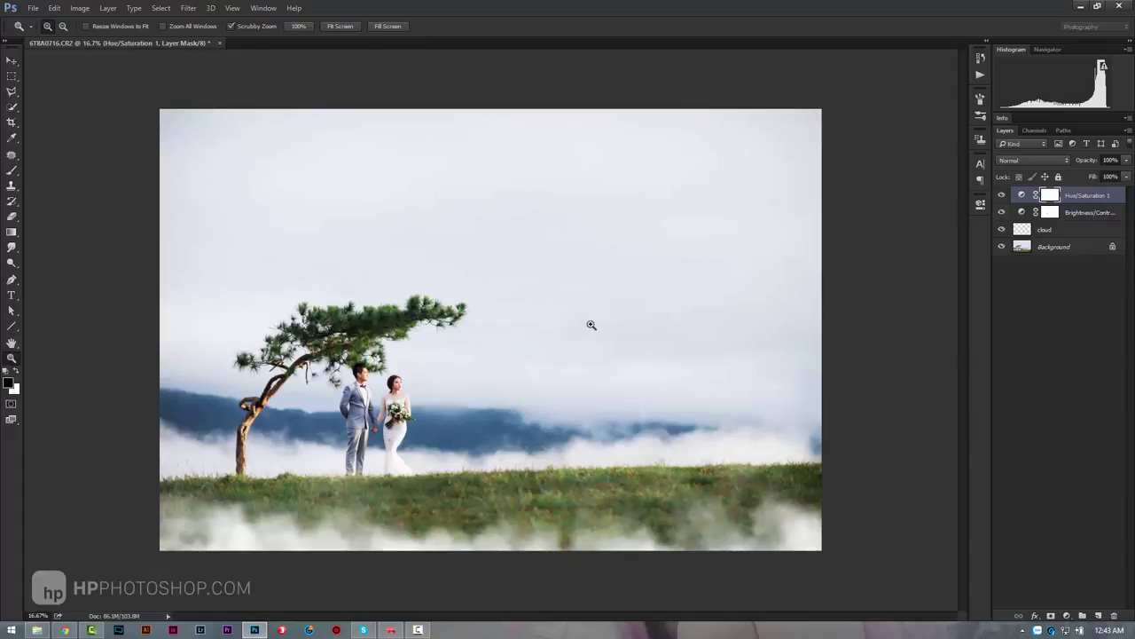
pyautogui.moveTo(588, 323)
pyautogui.mouseDown()
pyautogui.moveTo(575, 325)
pyautogui.moveTo(590, 334)
pyautogui.moveTo(550, 322)
pyautogui.moveTo(572, 324)
pyautogui.mouseUp()
pyautogui.click(1069, 617)
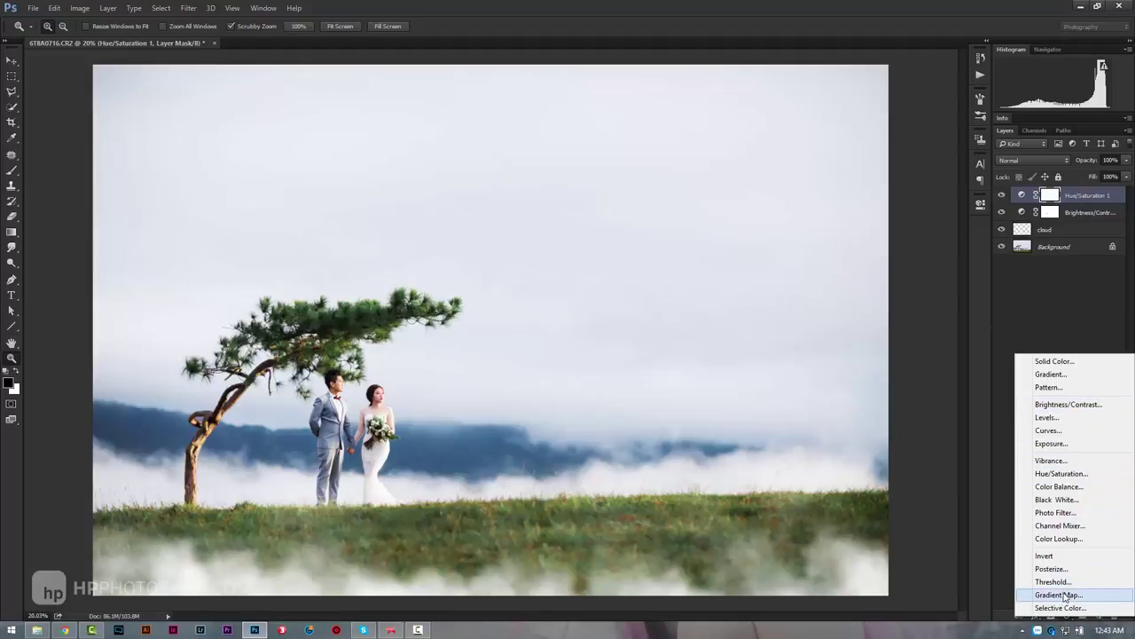
# Add a Gradient Map layer and set its dark stop to grey-green #5c6d66
pyautogui.click(1059, 594)
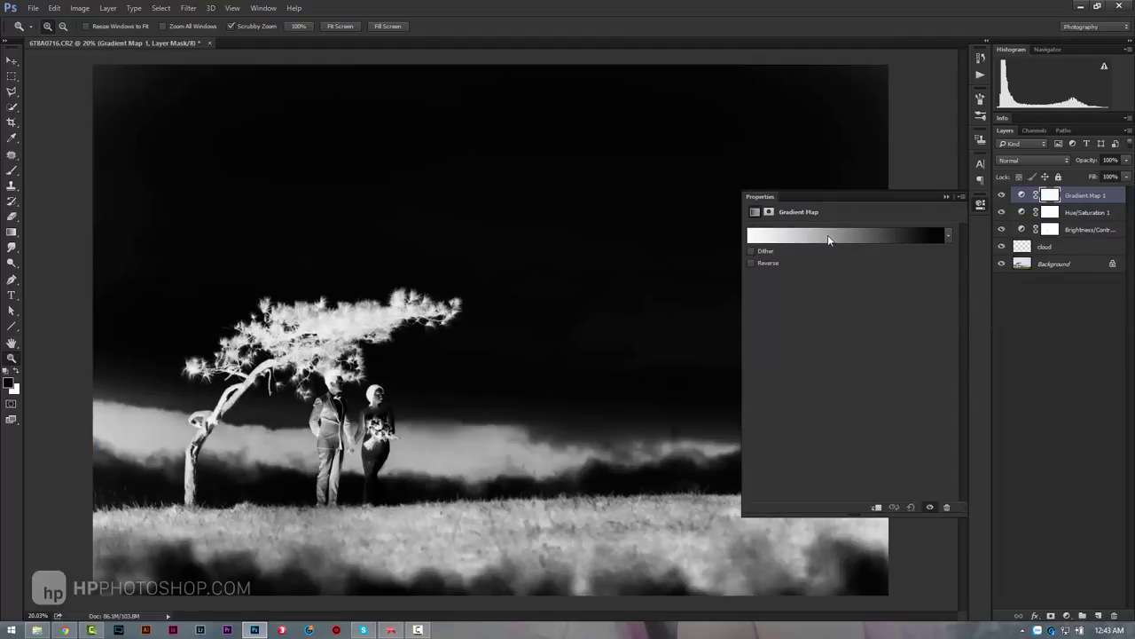
pyautogui.click(823, 231)
pyautogui.click(808, 224)
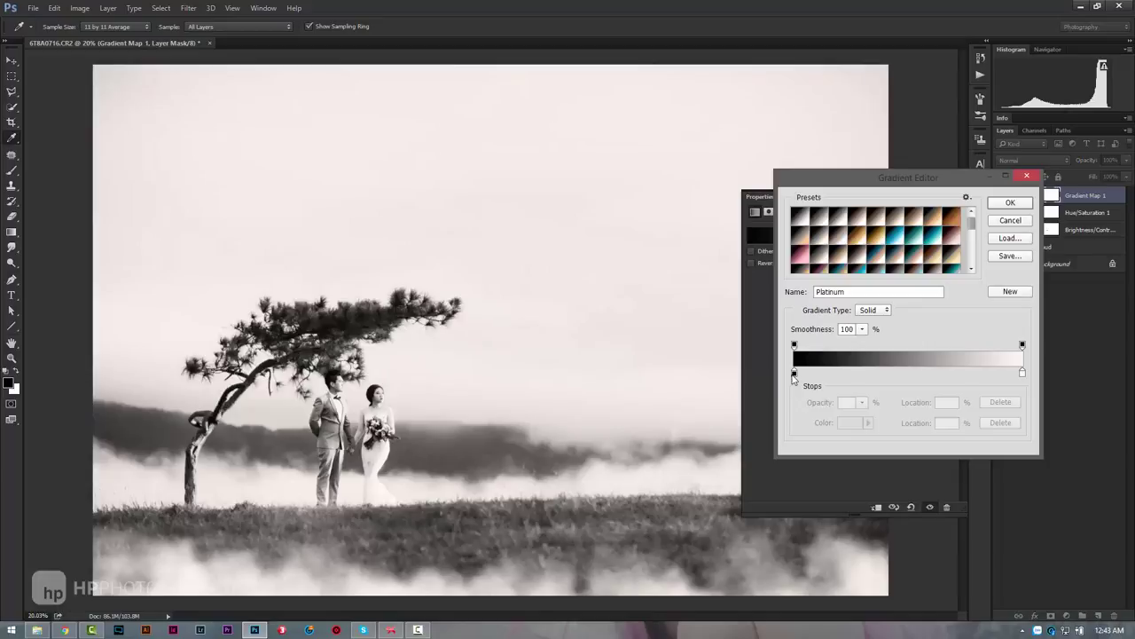
pyautogui.click(795, 372)
pyautogui.doubleClick(795, 373)
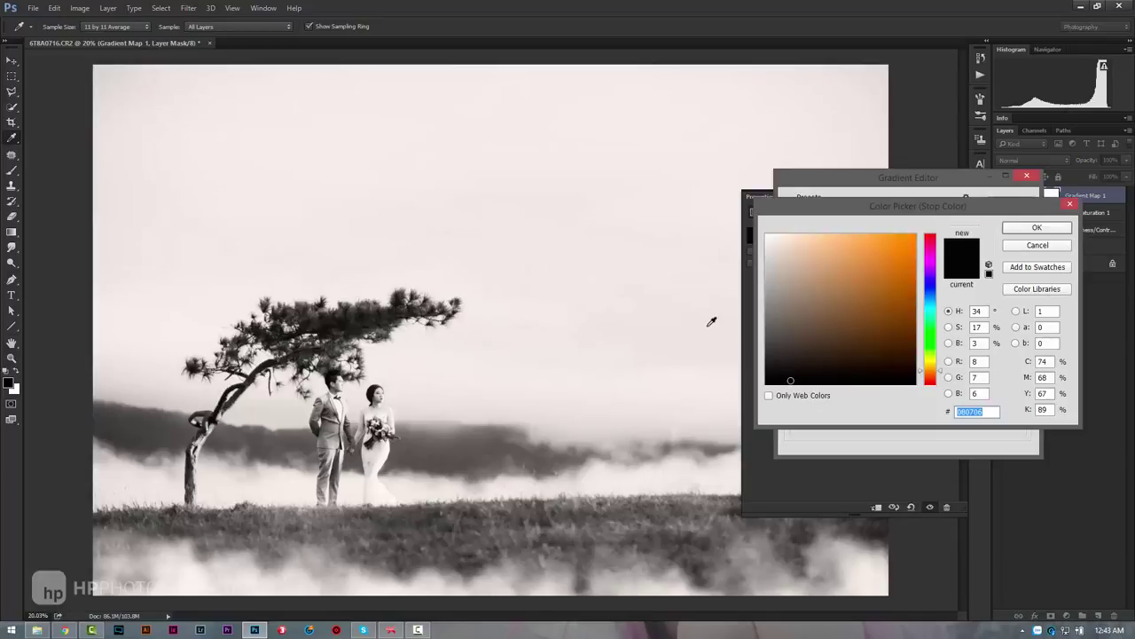
pyautogui.moveTo(933, 341); pyautogui.dragTo(933, 324)
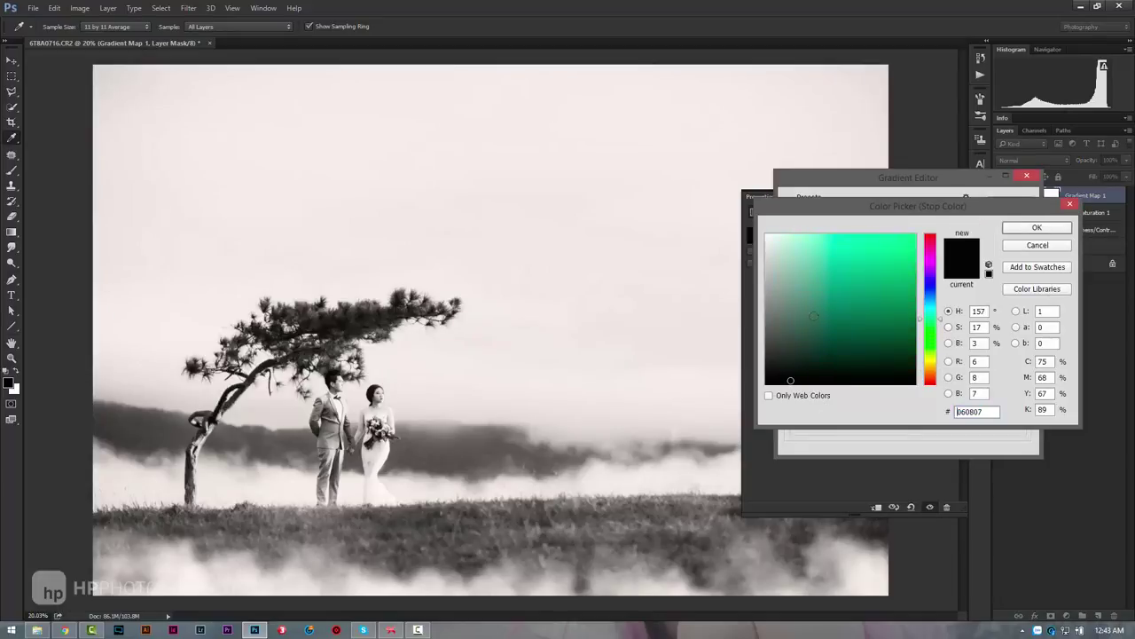
pyautogui.click(787, 314)
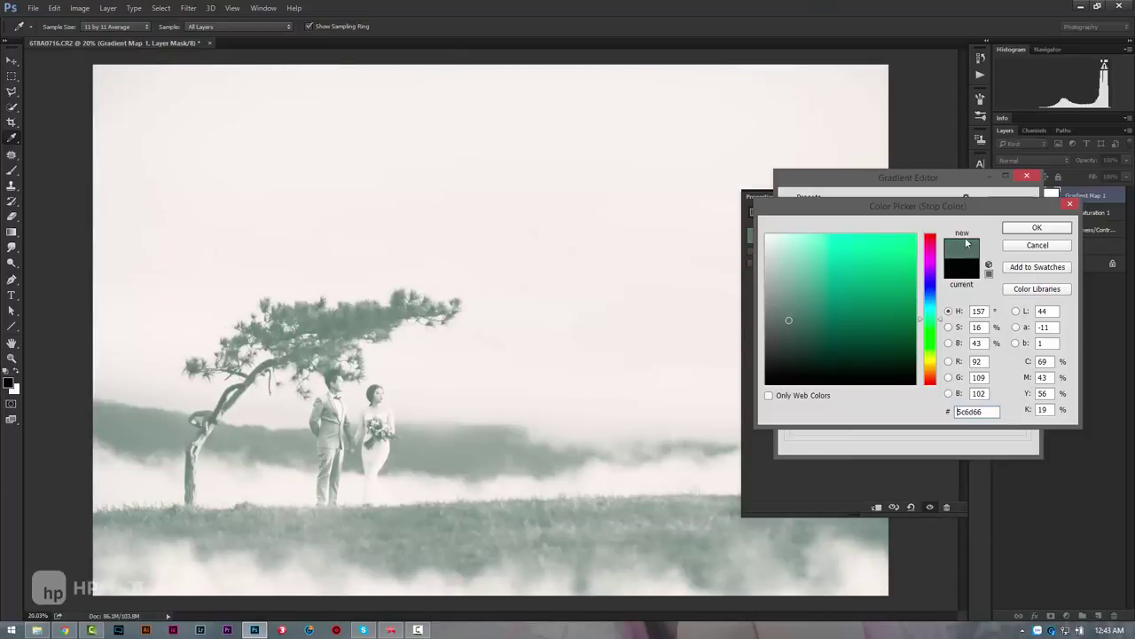
pyautogui.click(1037, 227)
# Set the light stop to orange #ff9000 and blend the gradient map in Soft Light
pyautogui.doubleClick(1022, 373)
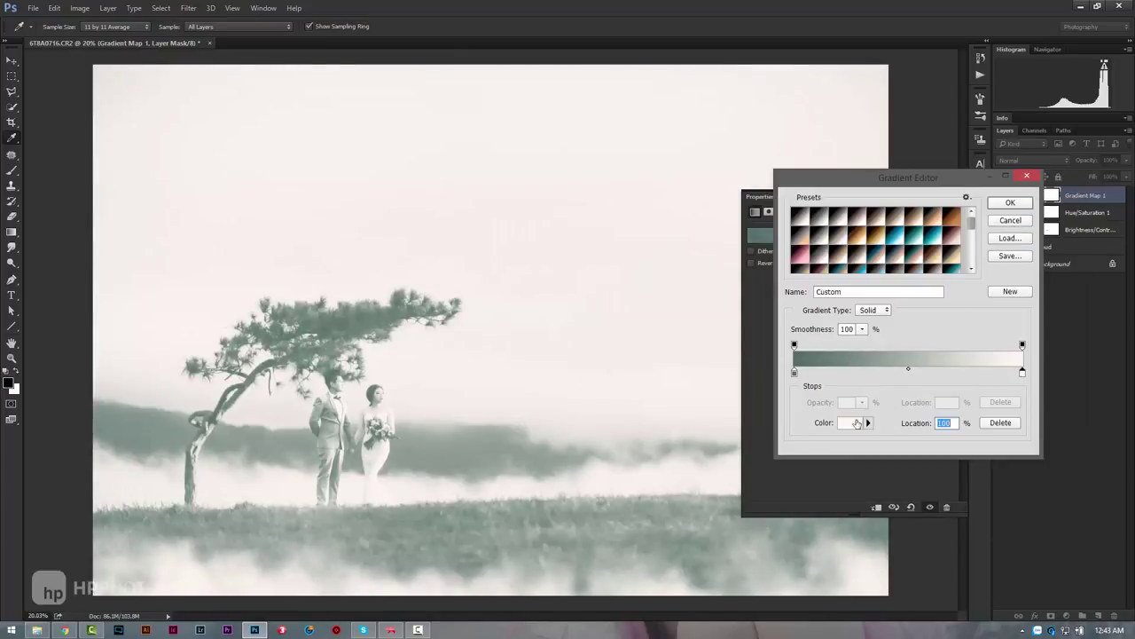
pyautogui.click(914, 238)
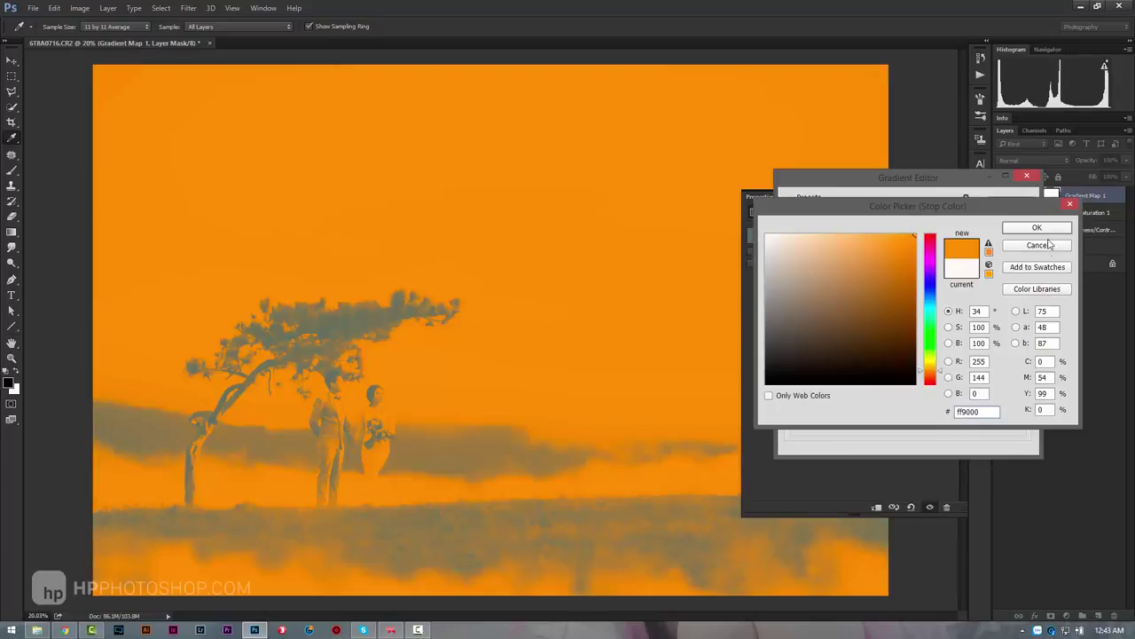
pyautogui.click(1037, 227)
pyautogui.click(1012, 198)
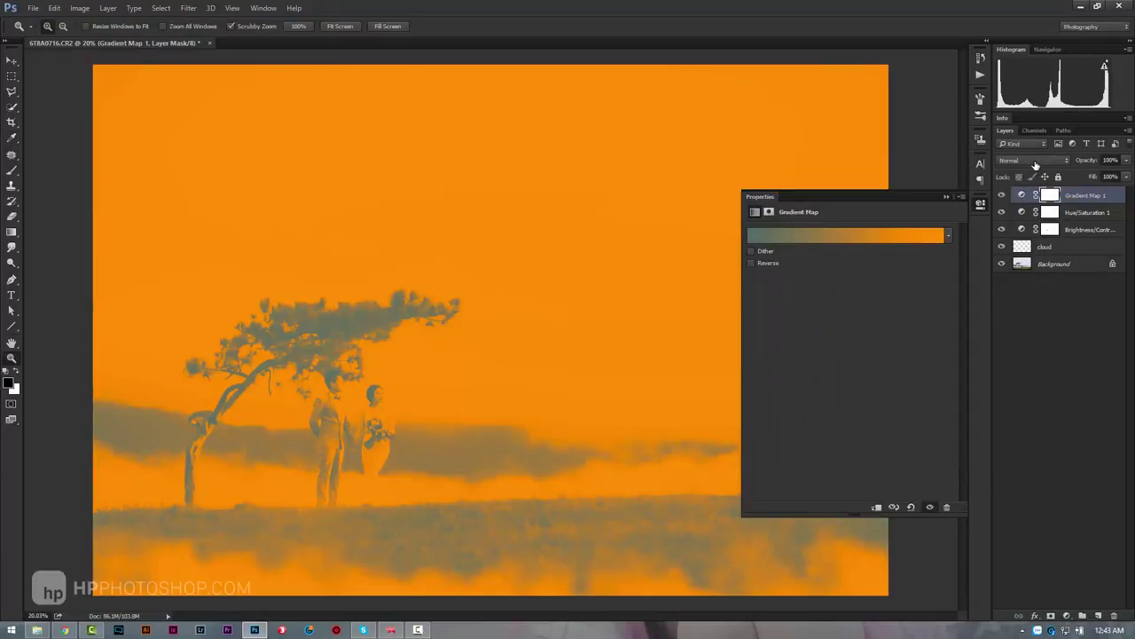
pyautogui.click(1036, 160)
pyautogui.click(1029, 280)
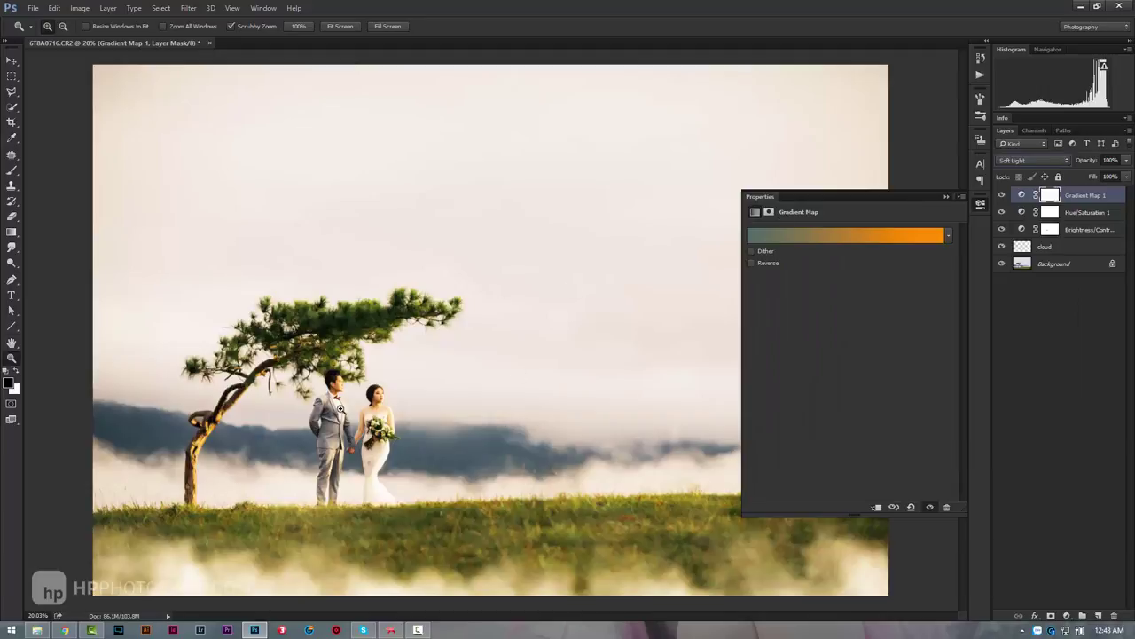
# Shift Gradient Map 1's midpoint toward the highlights and deepen the orange stop to #bf720d
pyautogui.click(867, 238)
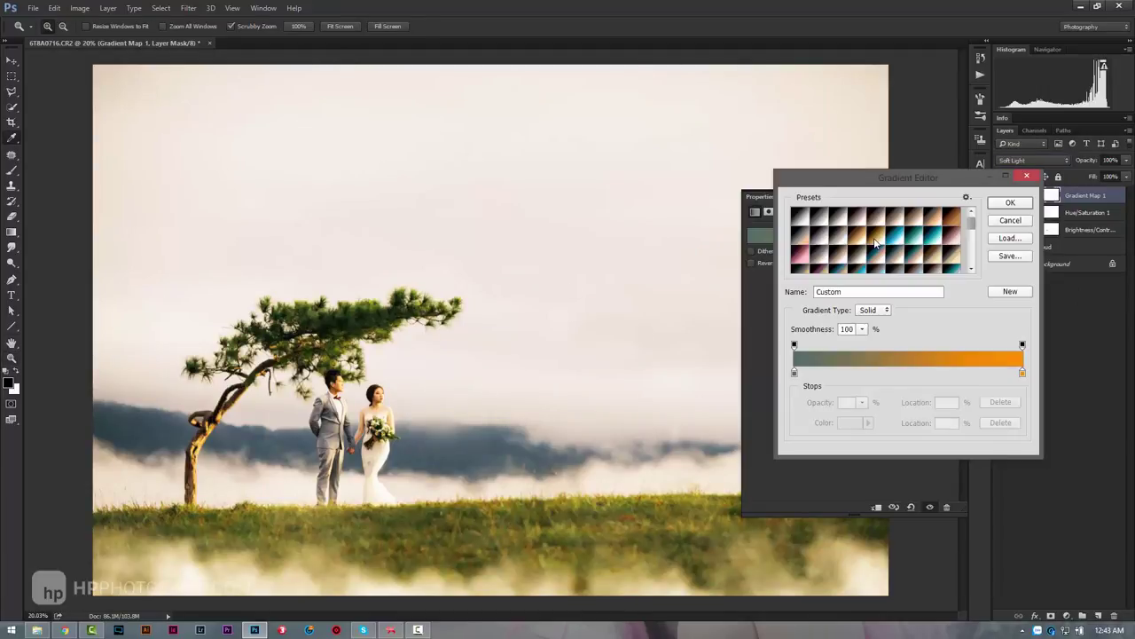
pyautogui.click(795, 373)
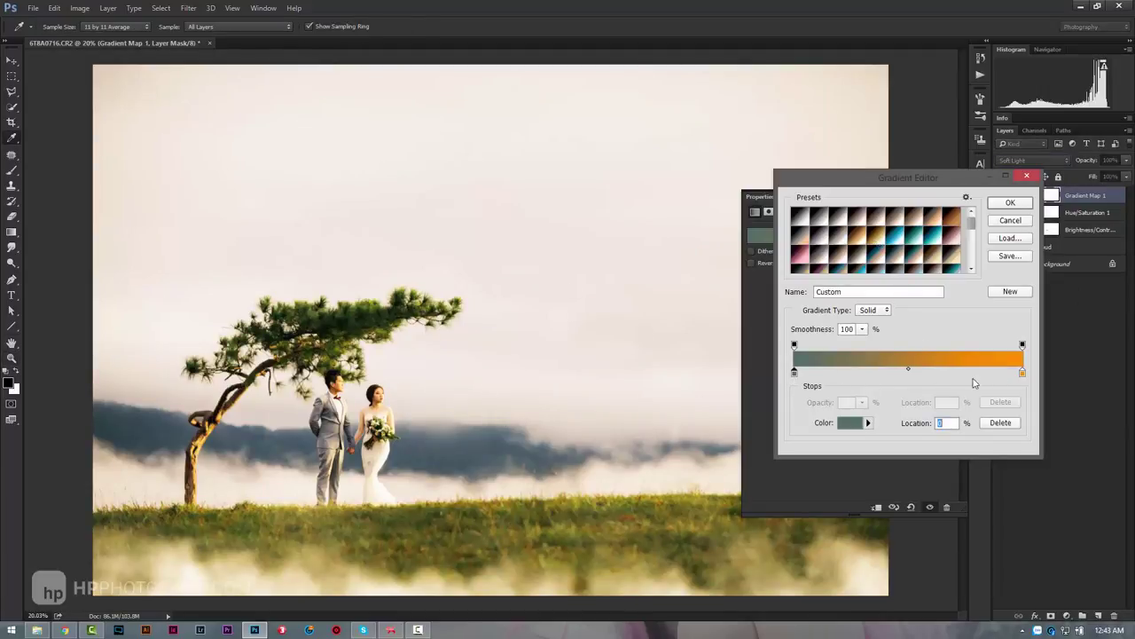
pyautogui.moveTo(909, 371); pyautogui.dragTo(991, 369)
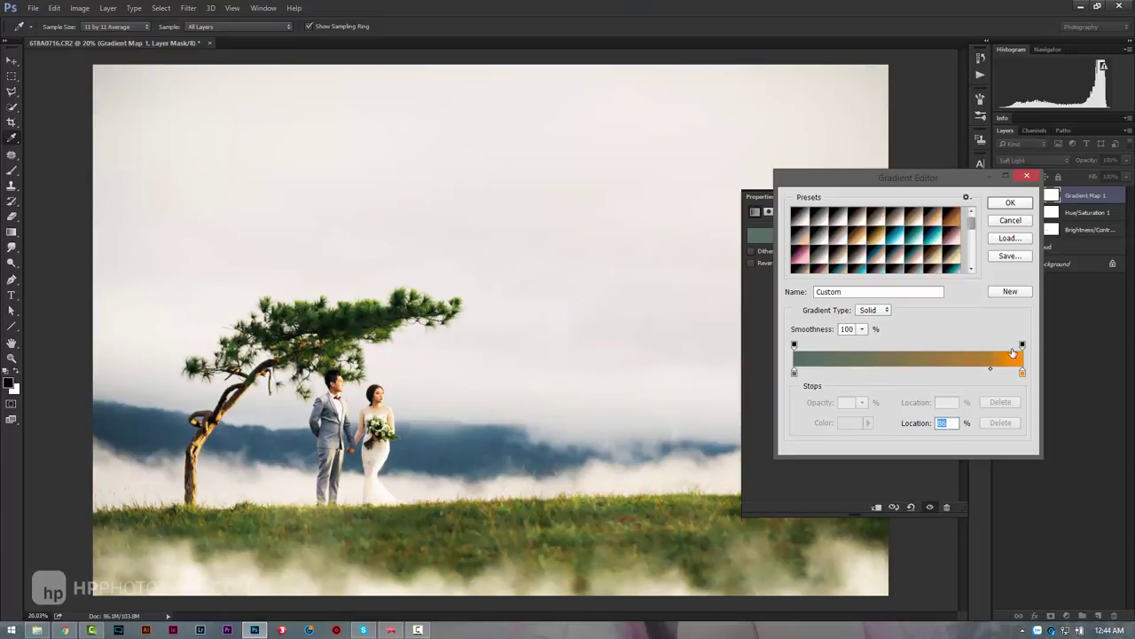
pyautogui.moveTo(991, 371); pyautogui.dragTo(986, 369)
pyautogui.click(1023, 374)
pyautogui.click(849, 425)
pyautogui.moveTo(910, 254); pyautogui.dragTo(908, 276)
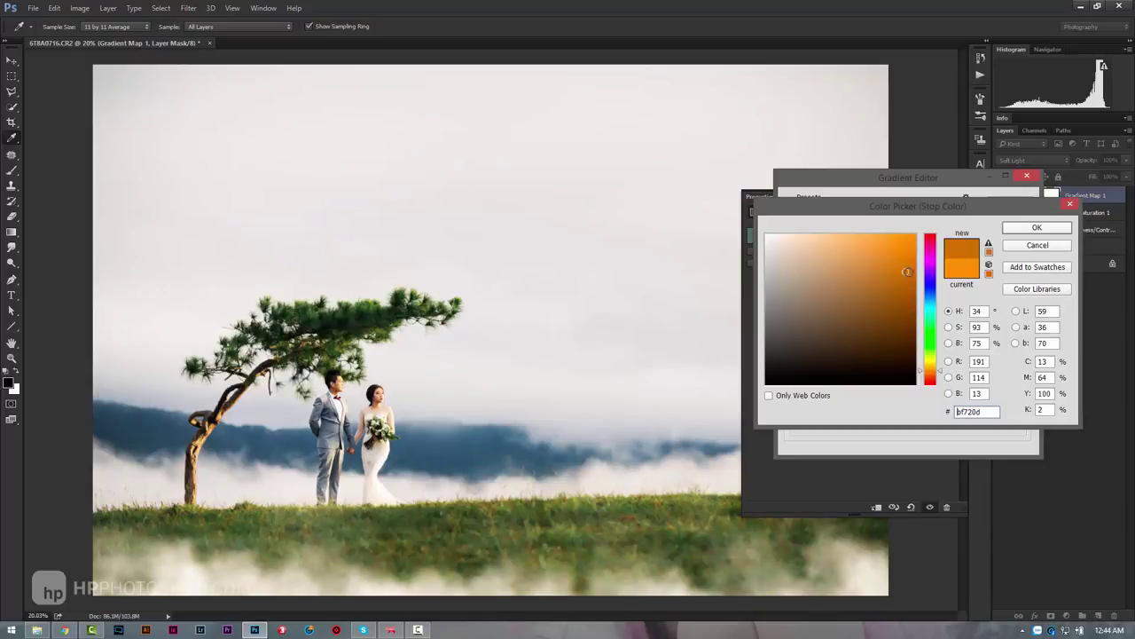
pyautogui.click(1037, 227)
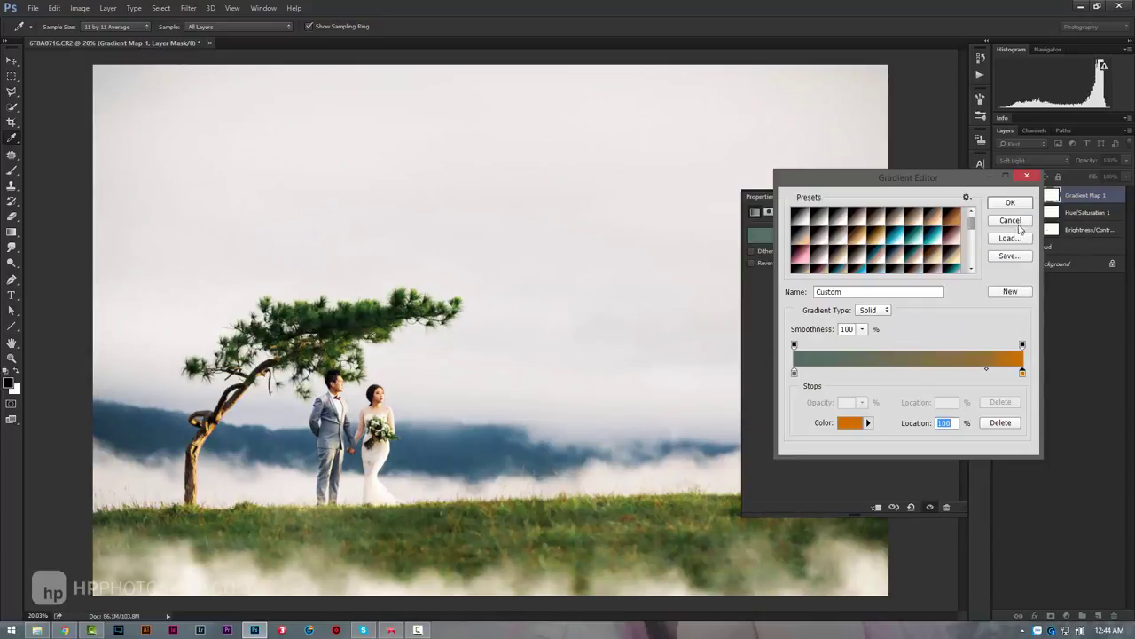
pyautogui.click(1011, 199)
# Compare the photo with Gradient Map 1 on and off, then zoom out
pyautogui.click(946, 196)
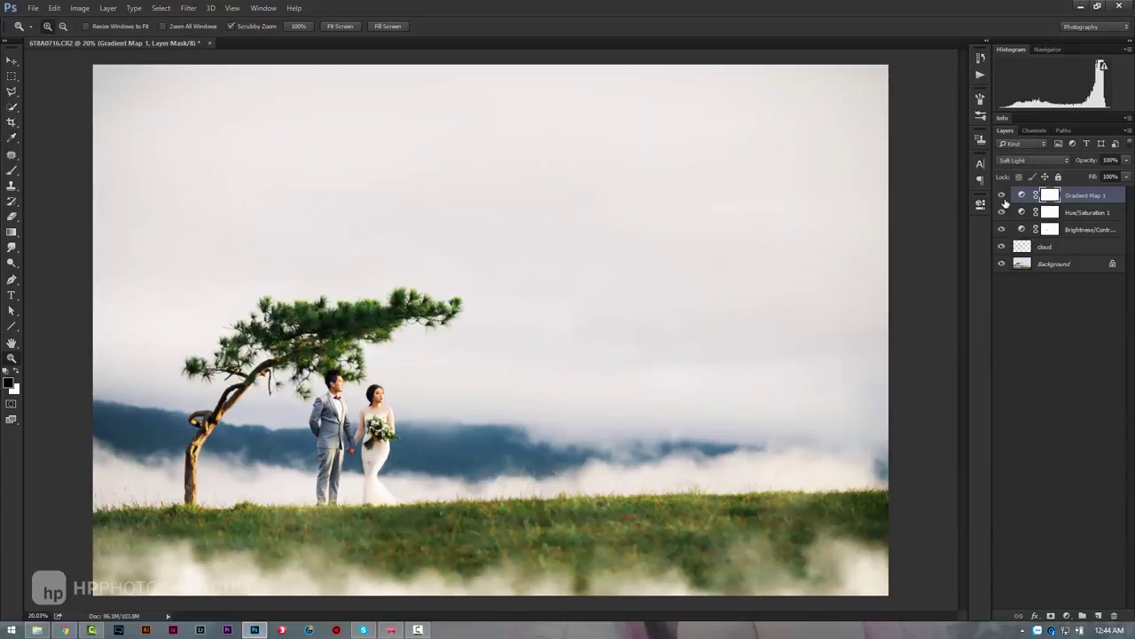
pyautogui.click(1002, 195)
pyautogui.click(1002, 194)
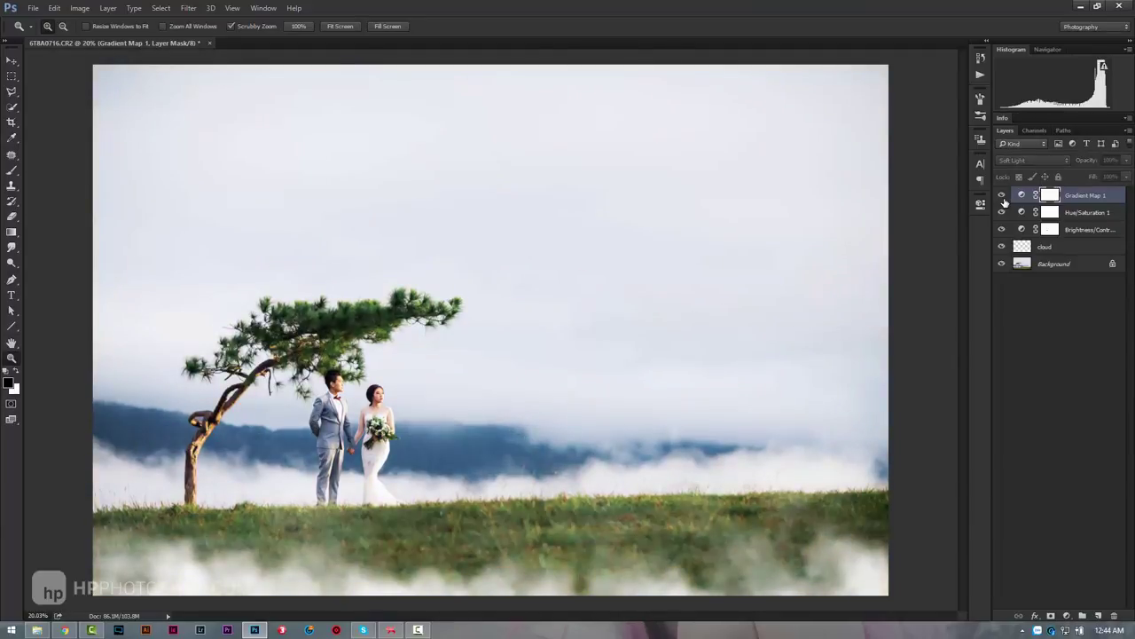
pyautogui.moveTo(591, 310)
pyautogui.mouseDown()
pyautogui.moveTo(576, 313)
pyautogui.moveTo(669, 317)
pyautogui.mouseUp()
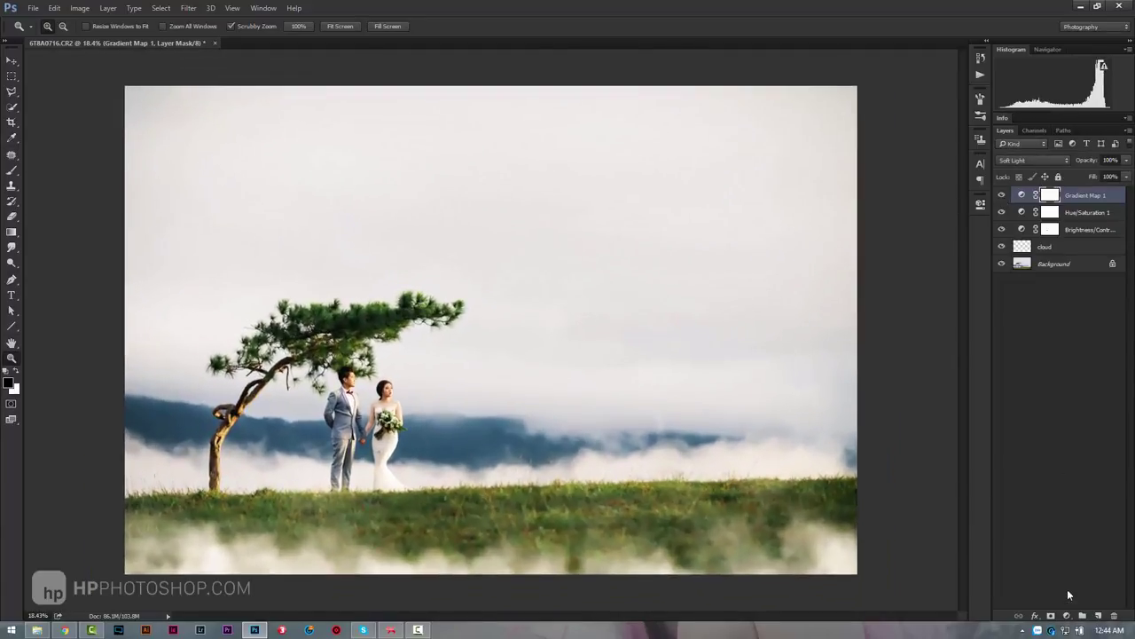
# Add a Curves layer with an S-curve, black lifted to about 14 and white capped at 244
pyautogui.click(1067, 615)
pyautogui.click(1048, 427)
pyautogui.click(860, 334)
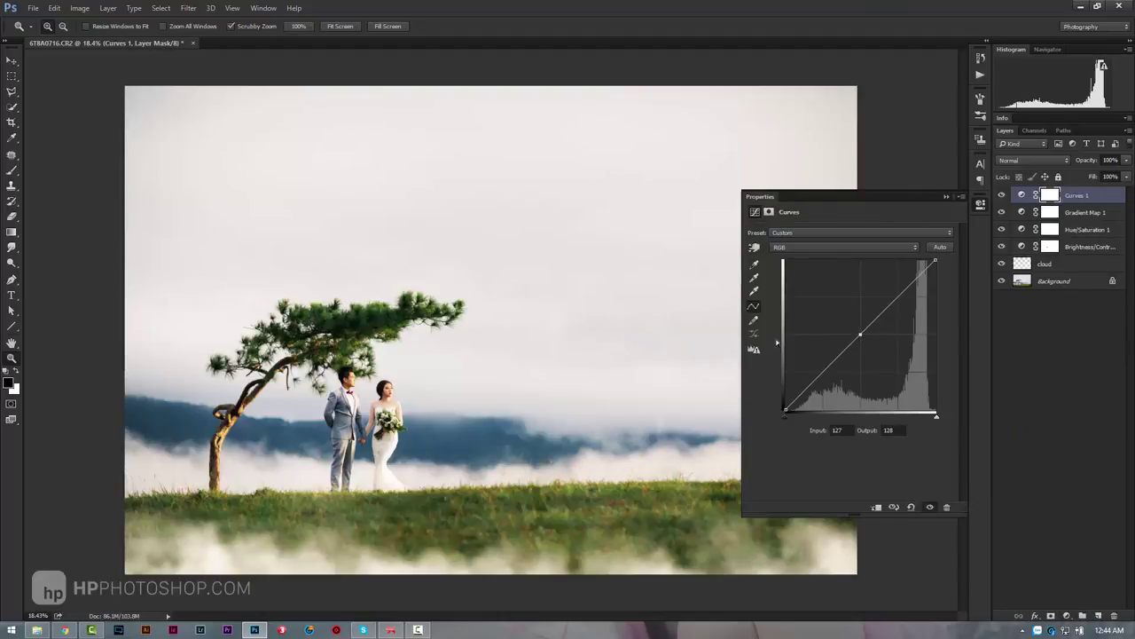
pyautogui.click(902, 289)
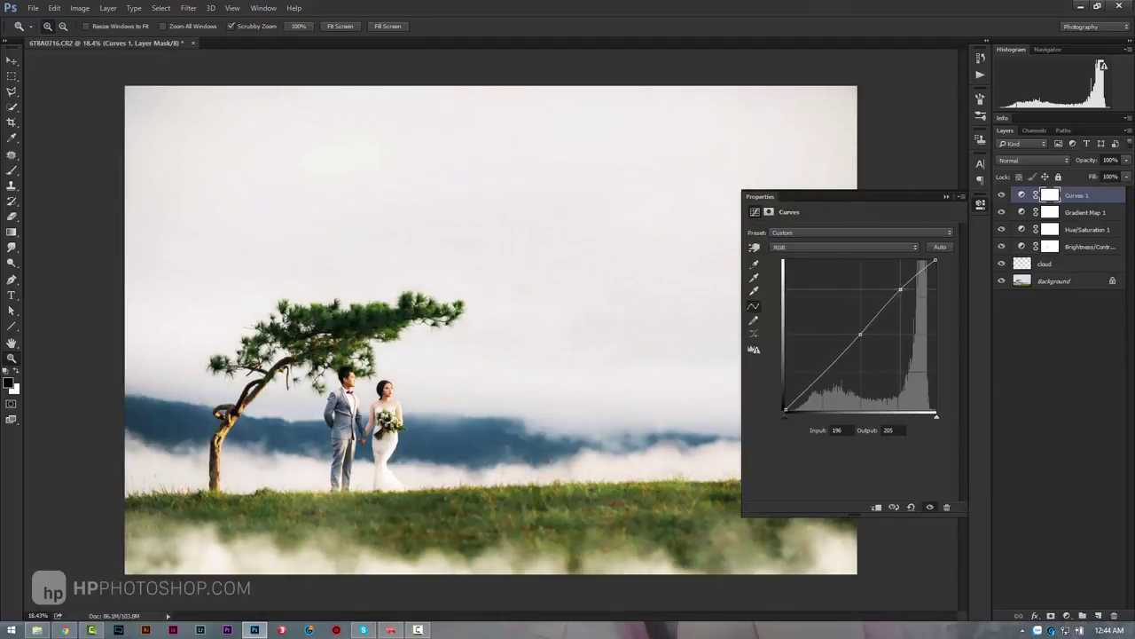
pyautogui.moveTo(831, 366); pyautogui.dragTo(827, 367)
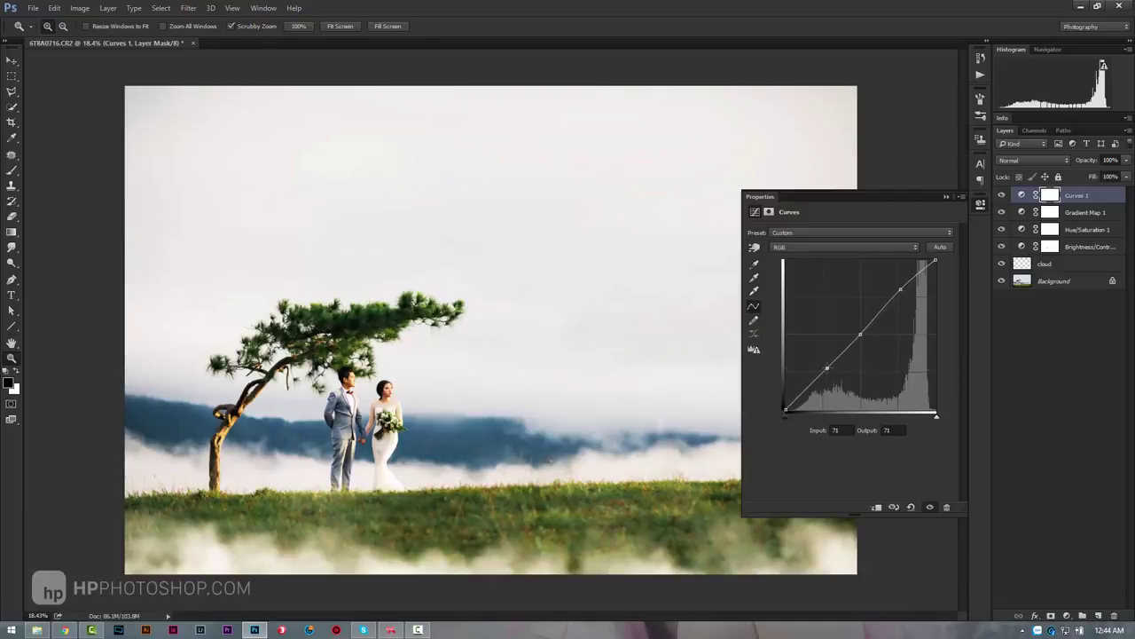
pyautogui.moveTo(786, 409); pyautogui.dragTo(784, 400)
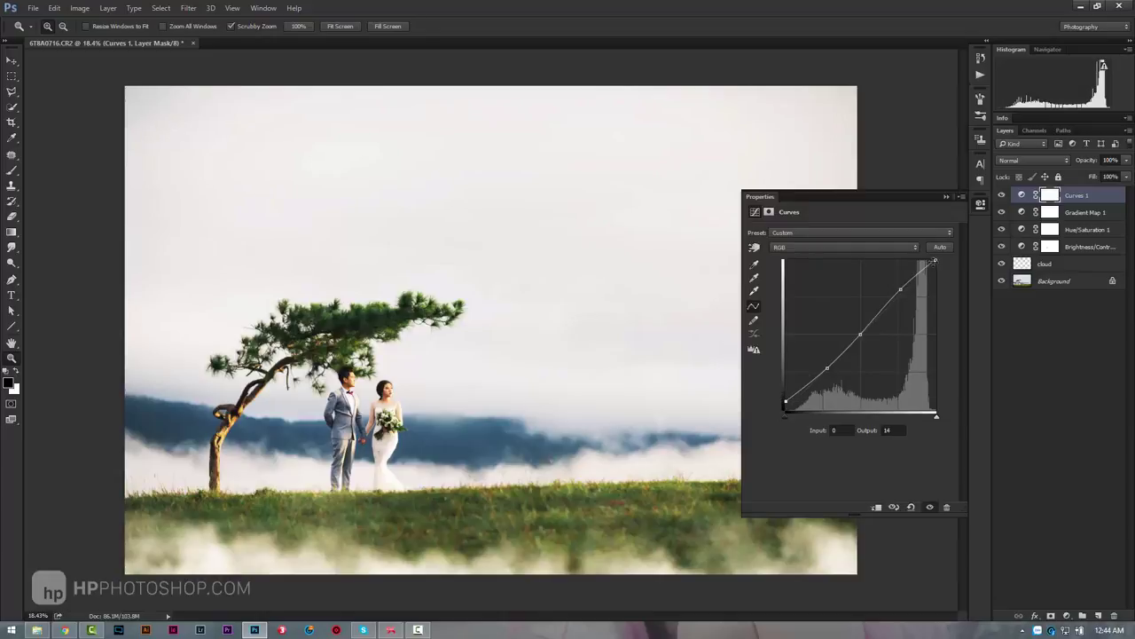
pyautogui.moveTo(935, 259); pyautogui.dragTo(936, 265)
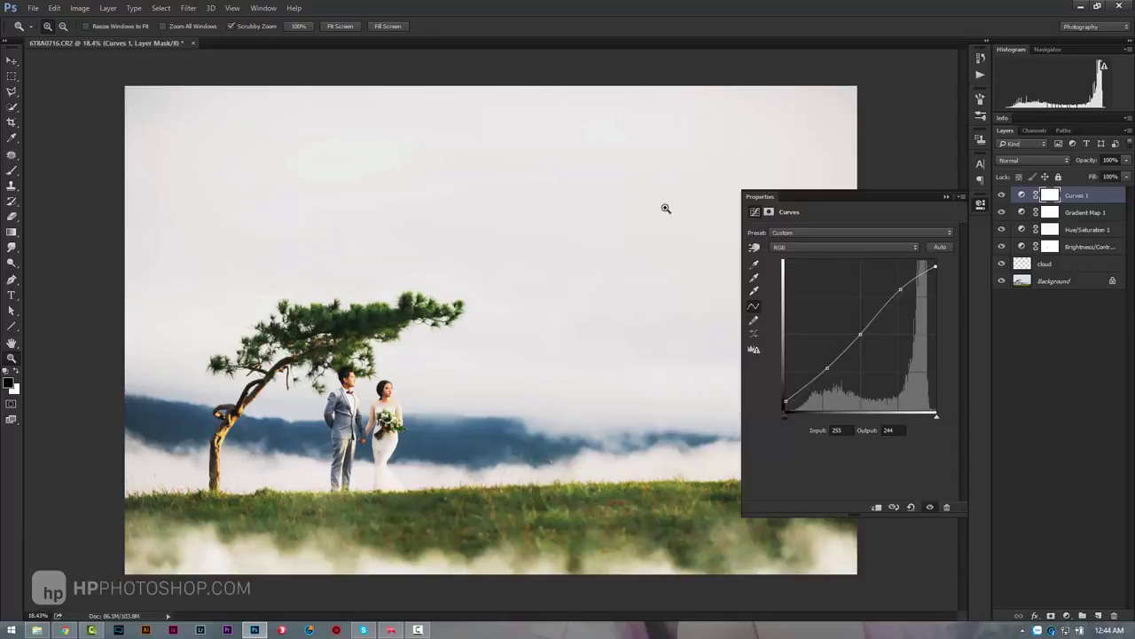
pyautogui.click(946, 196)
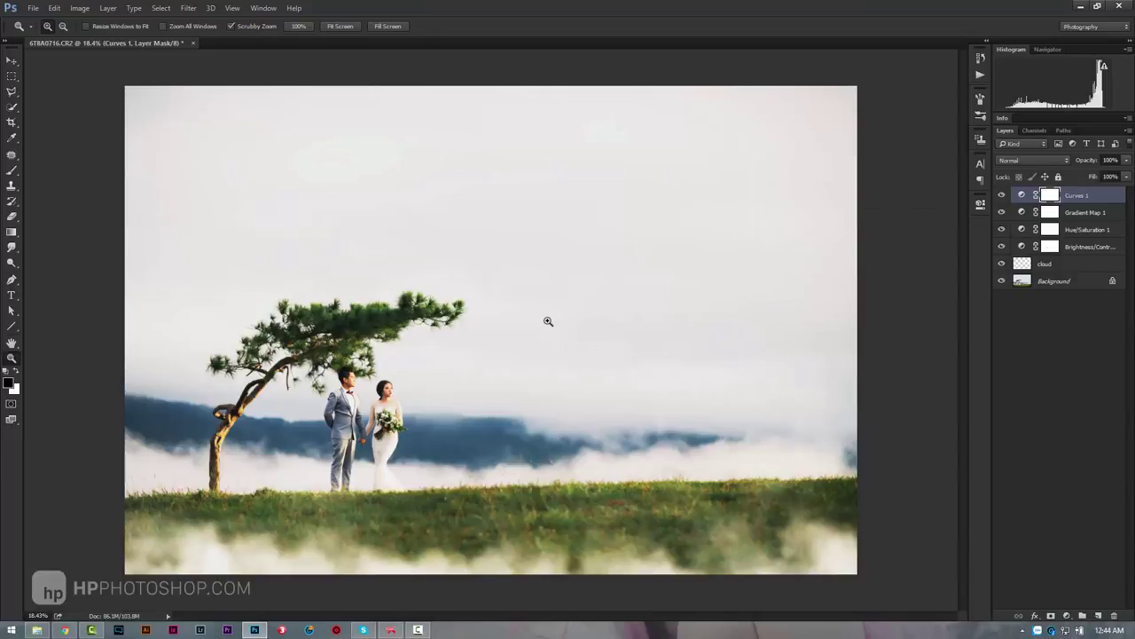
pyautogui.moveTo(548, 321)
pyautogui.mouseDown()
pyautogui.moveTo(530, 322)
pyautogui.moveTo(546, 323)
pyautogui.mouseUp()
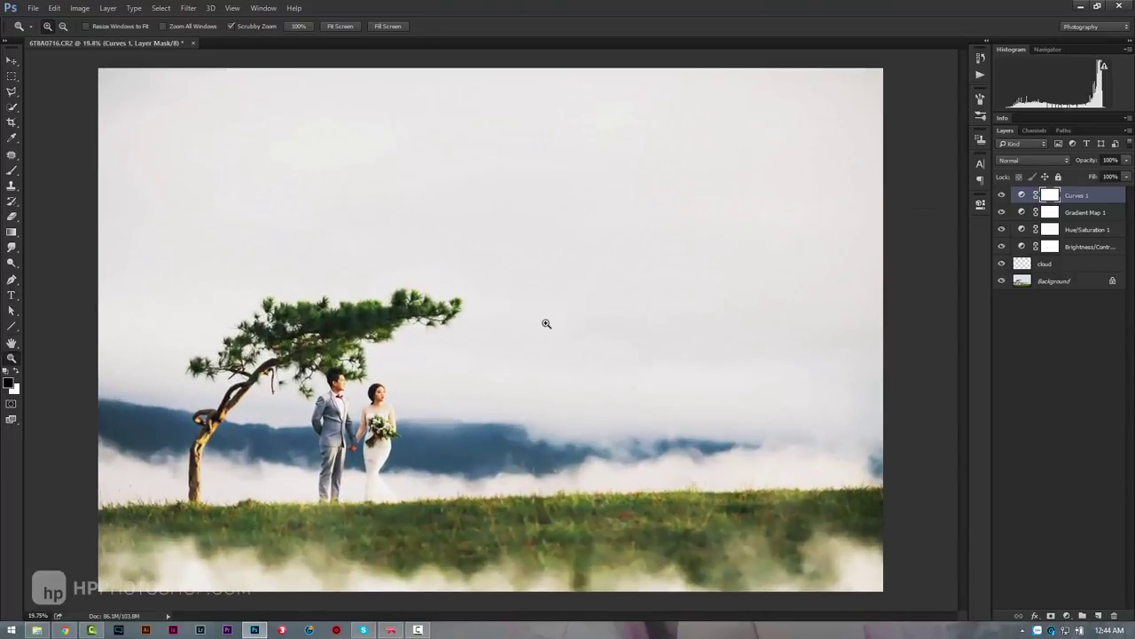
# Compare Gradient Map 1 on and off, then set Curves 1 to Luminosity blending
pyautogui.click(1003, 212)
pyautogui.click(1003, 213)
pyautogui.click(1002, 213)
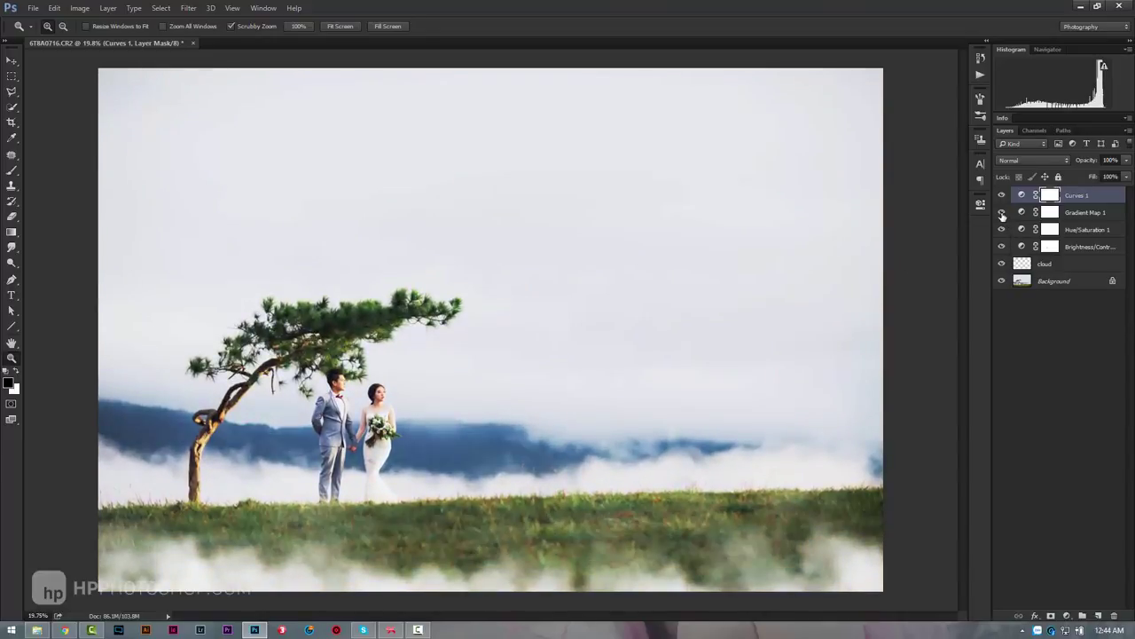
pyautogui.click(1002, 213)
pyautogui.click(1053, 161)
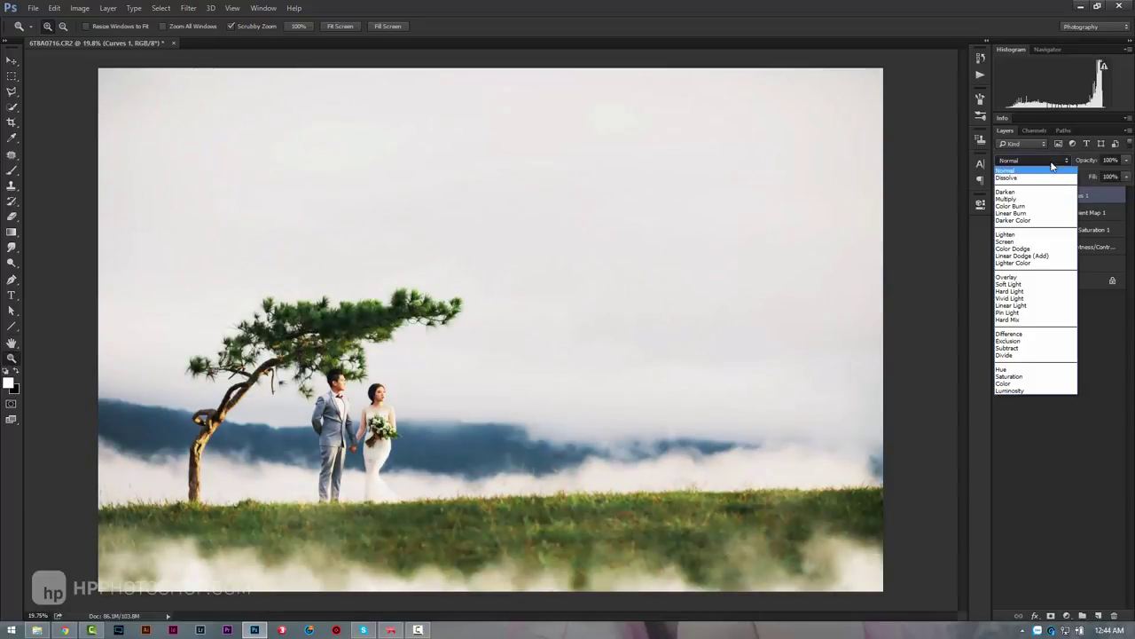
pyautogui.click(1038, 390)
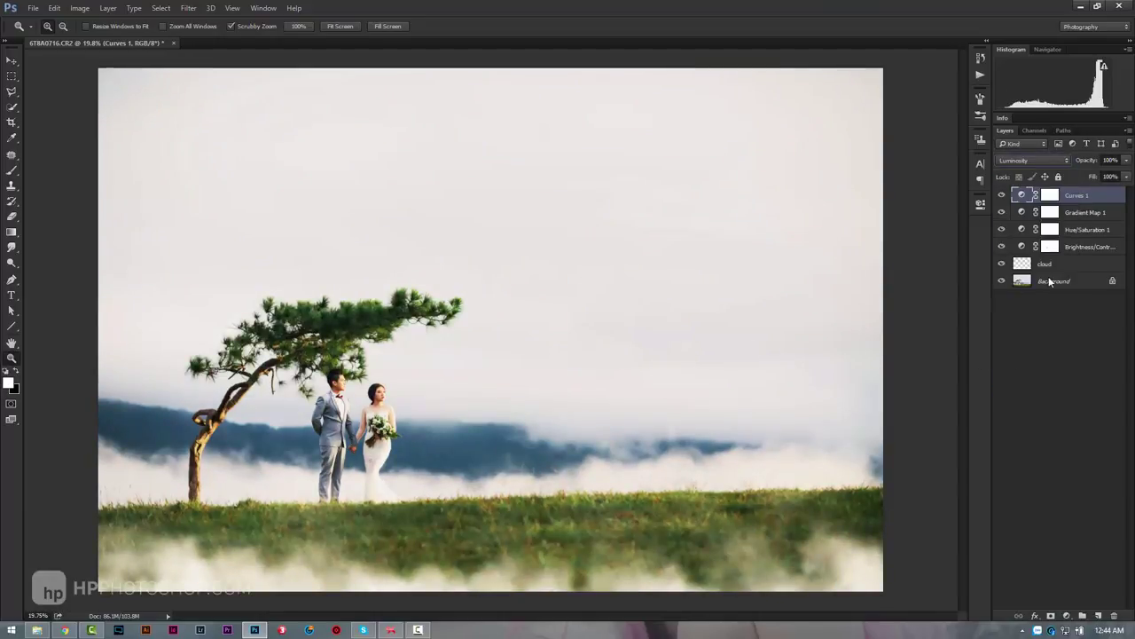
# Set Brightness/Contrast 1 to Luminosity blending and compare it on and off
pyautogui.click(1072, 247)
pyautogui.click(1040, 160)
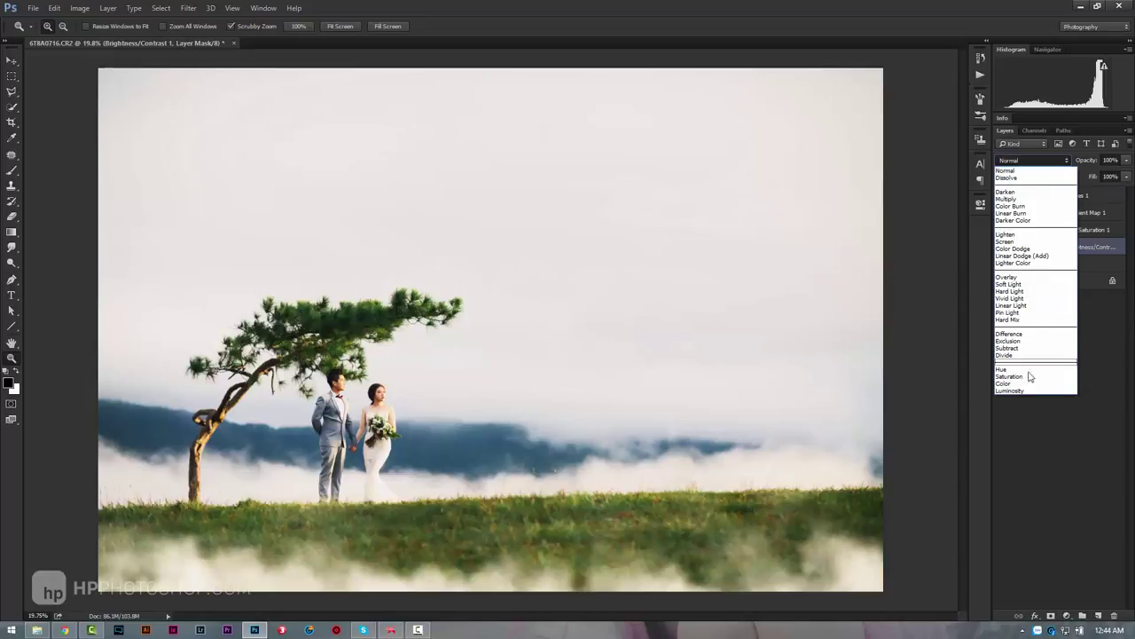
pyautogui.click(1030, 392)
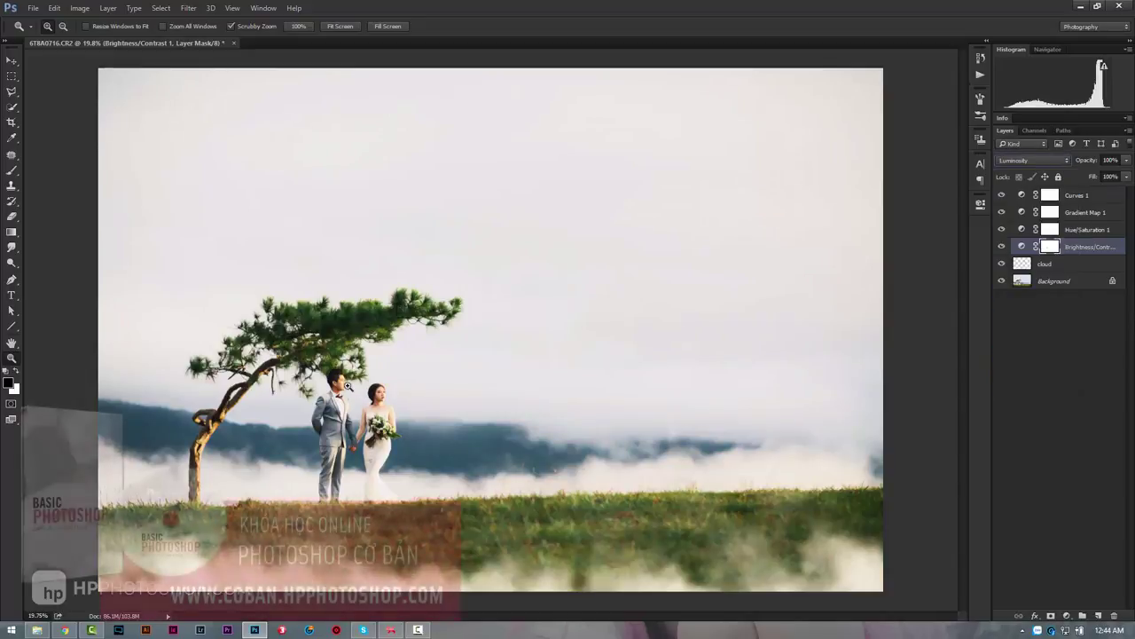
pyautogui.click(1002, 247)
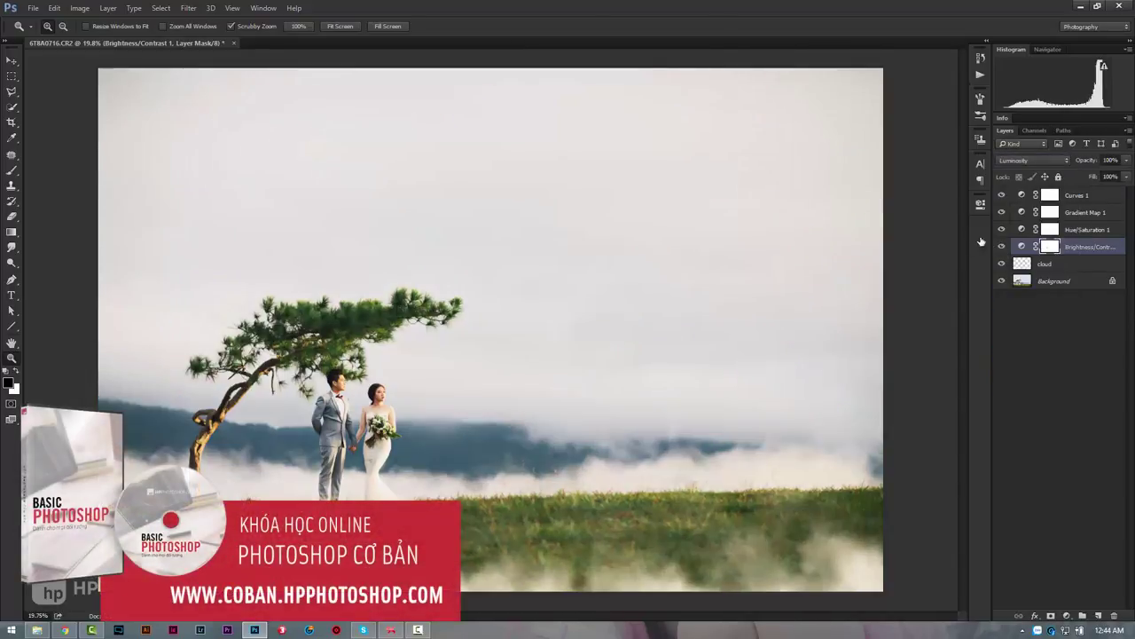
pyautogui.click(1002, 247)
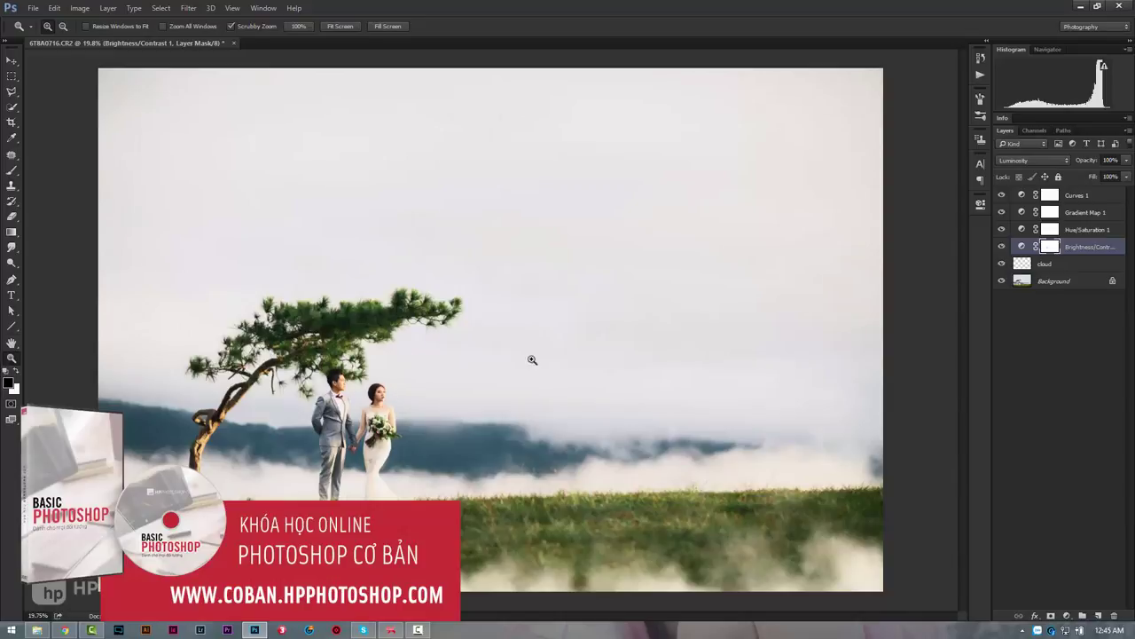
pyautogui.scroll(-2, 562, 349)
pyautogui.scroll(-1, 562, 349)
pyautogui.scroll(2, 563, 350)
pyautogui.scroll(-1, 566, 355)
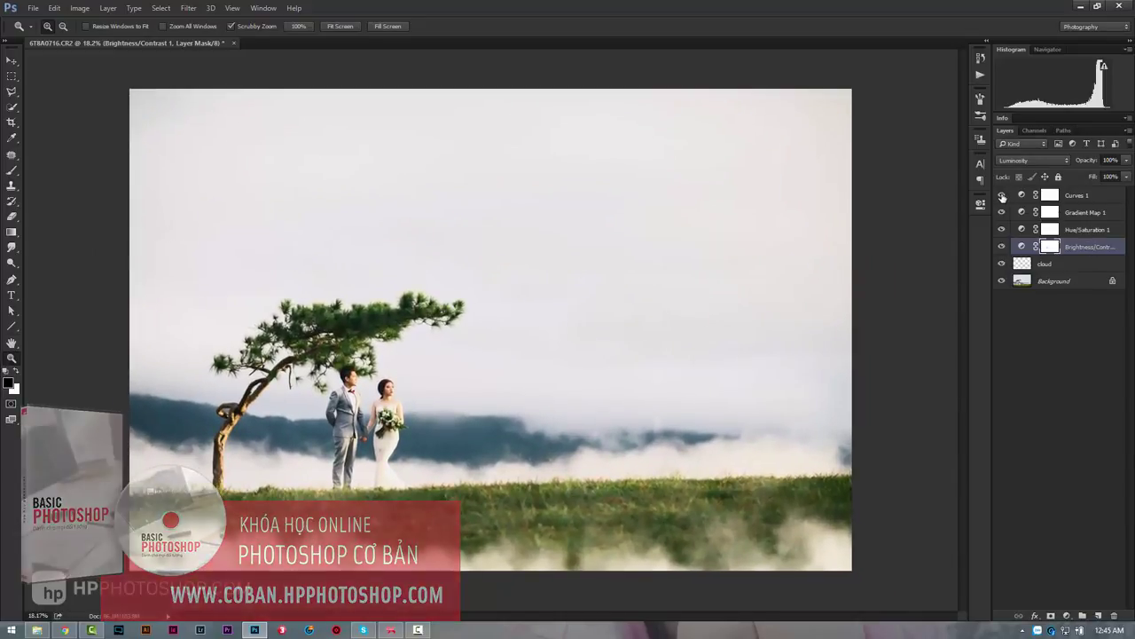
pyautogui.click(1077, 195)
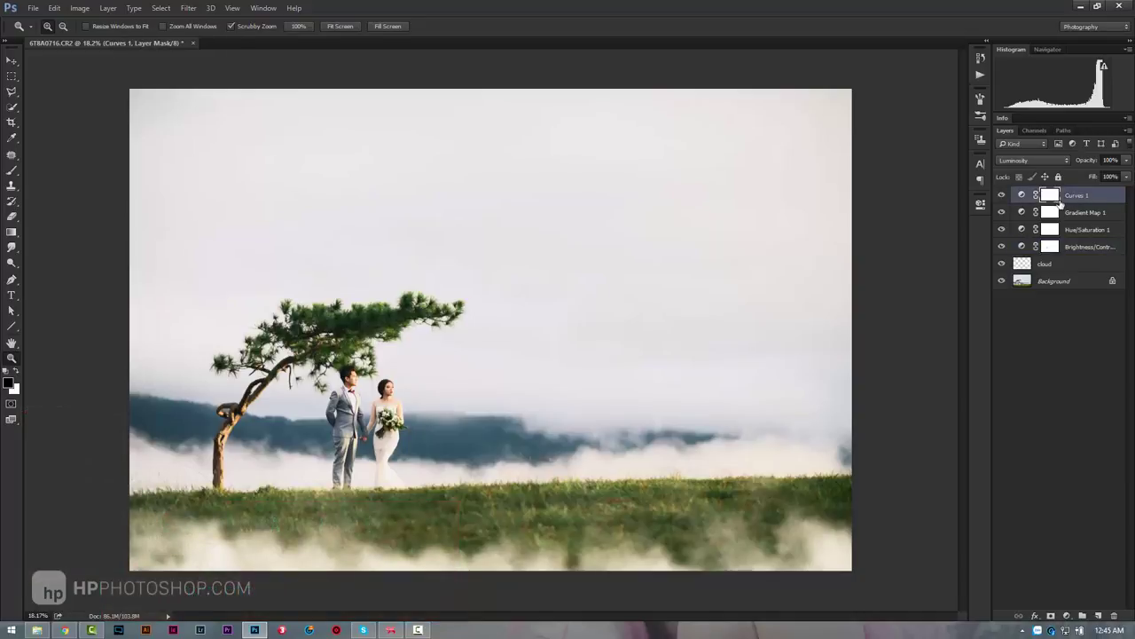
# Reopen Hue/Saturation 1 and ease Greens saturation to -41, keeping hue +29 and lightness -11
pyautogui.doubleClick(1022, 229)
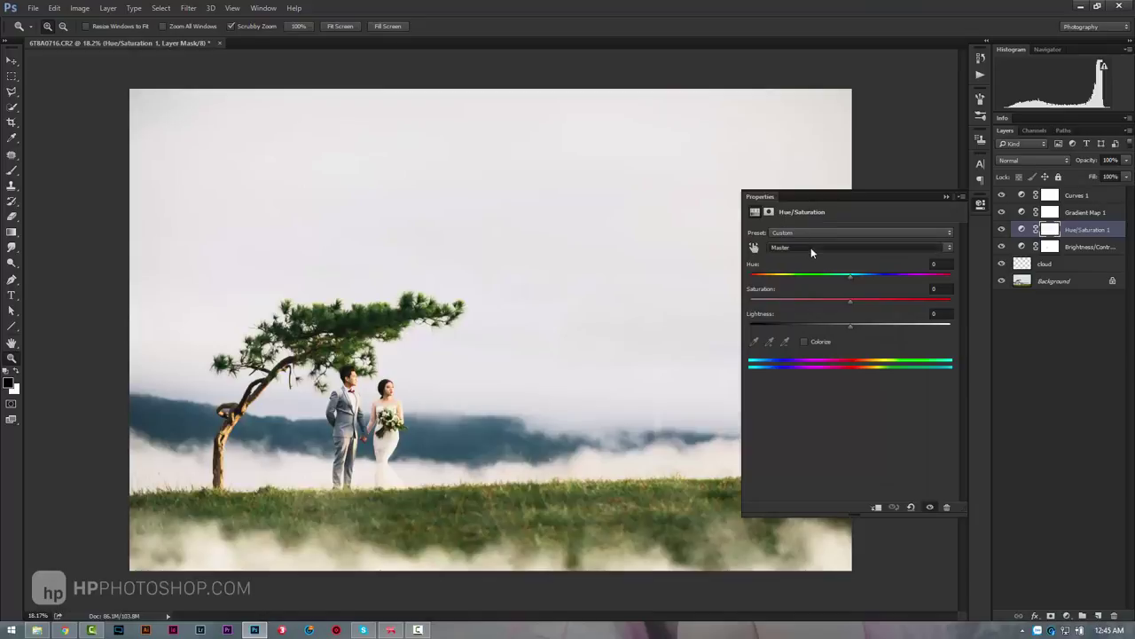
pyautogui.click(811, 247)
pyautogui.click(810, 280)
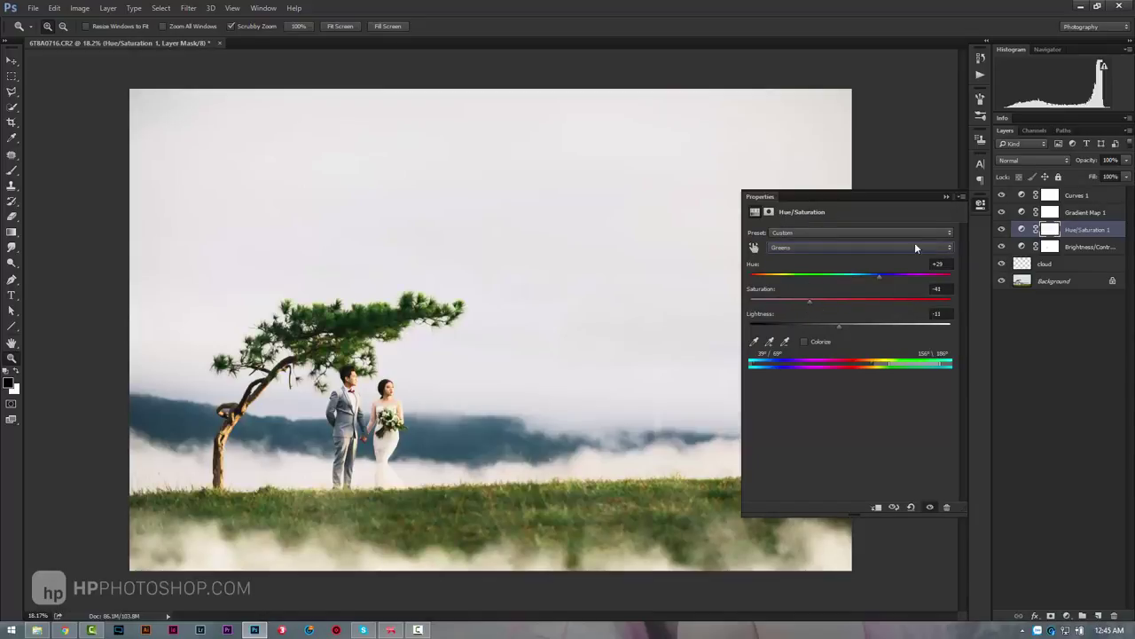
pyautogui.click(948, 197)
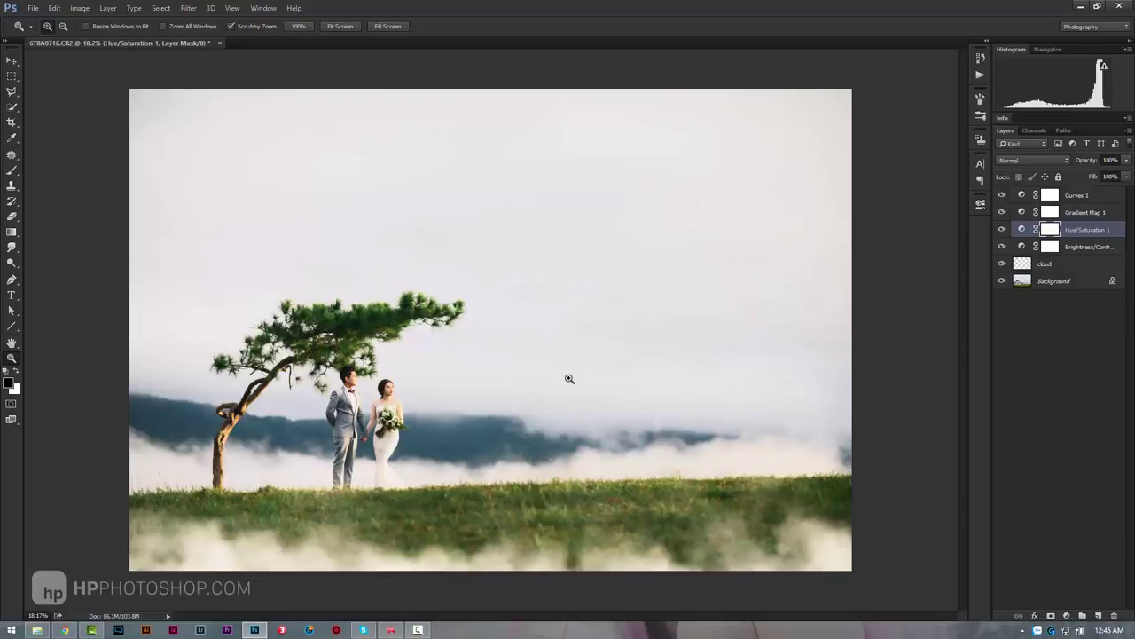
pyautogui.click(1092, 200)
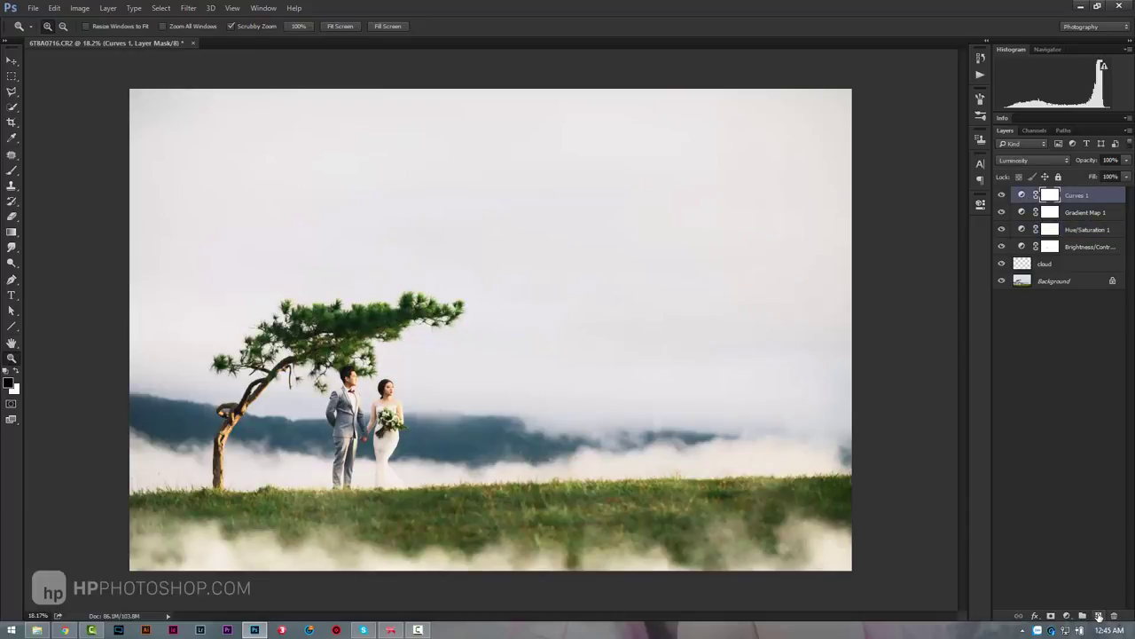
# Add a new Layer 1 and fill it with 50% gray
pyautogui.click(1099, 615)
pyautogui.press('x')
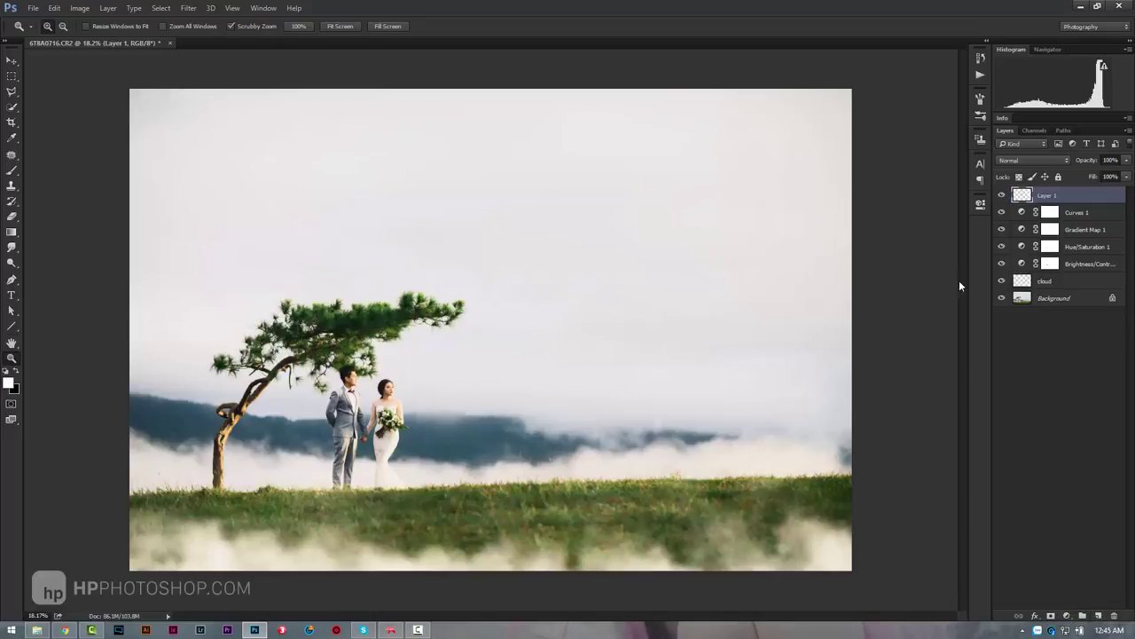
pyautogui.click(54, 8)
pyautogui.click(111, 186)
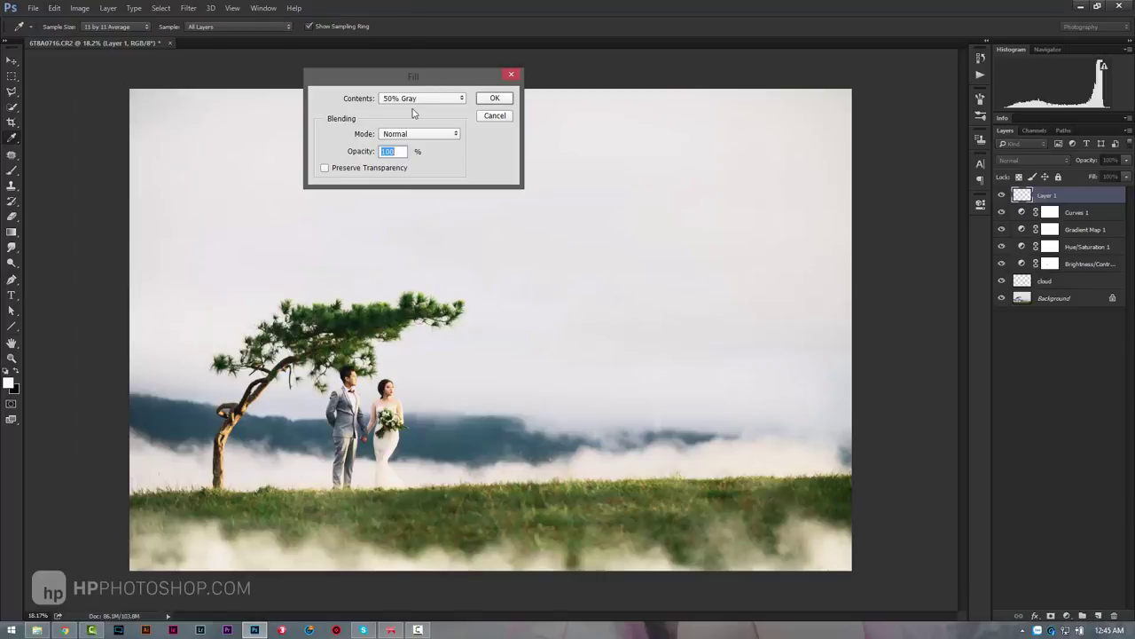
pyautogui.click(495, 99)
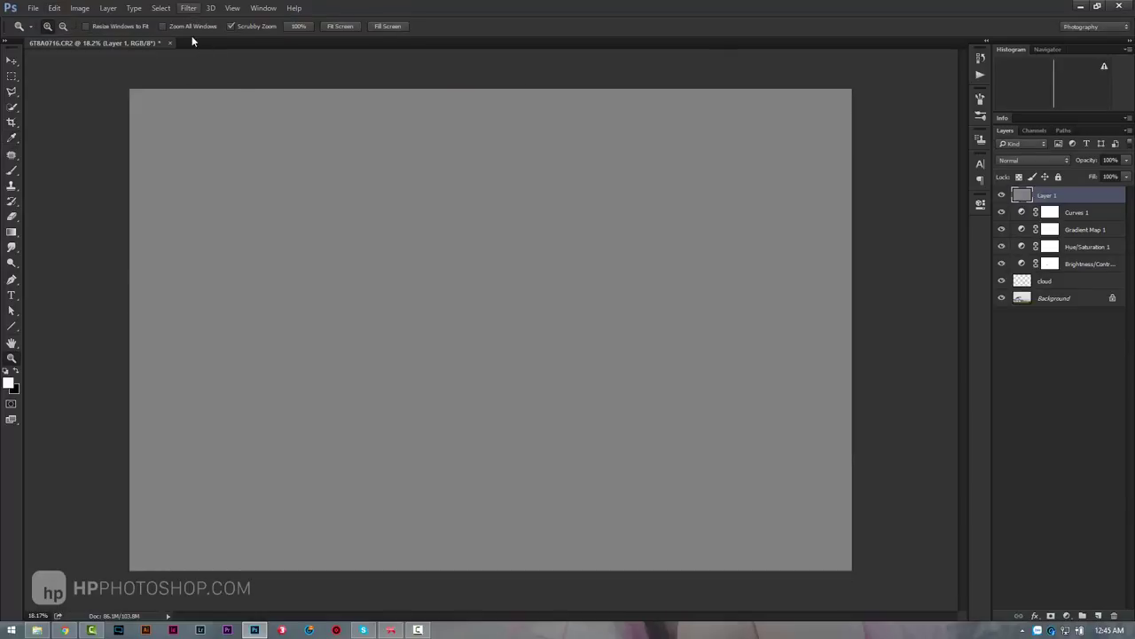
# Add 17.08% monochromatic noise to Layer 1 and blend it in Soft Light
pyautogui.click(188, 8)
pyautogui.moveTo(199, 172)
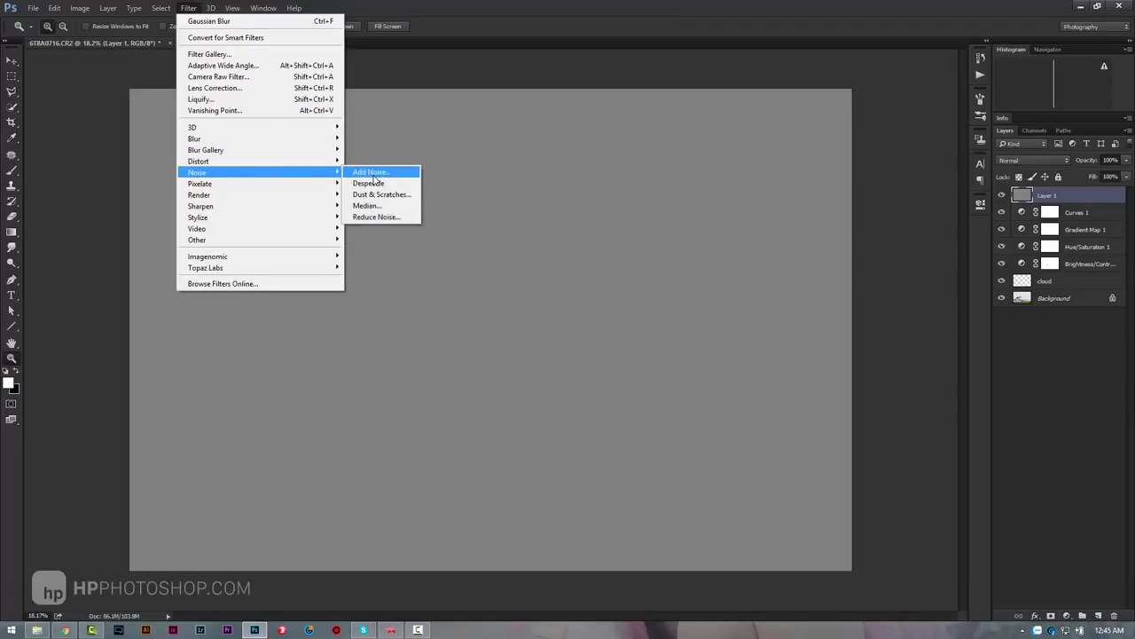
pyautogui.click(369, 172)
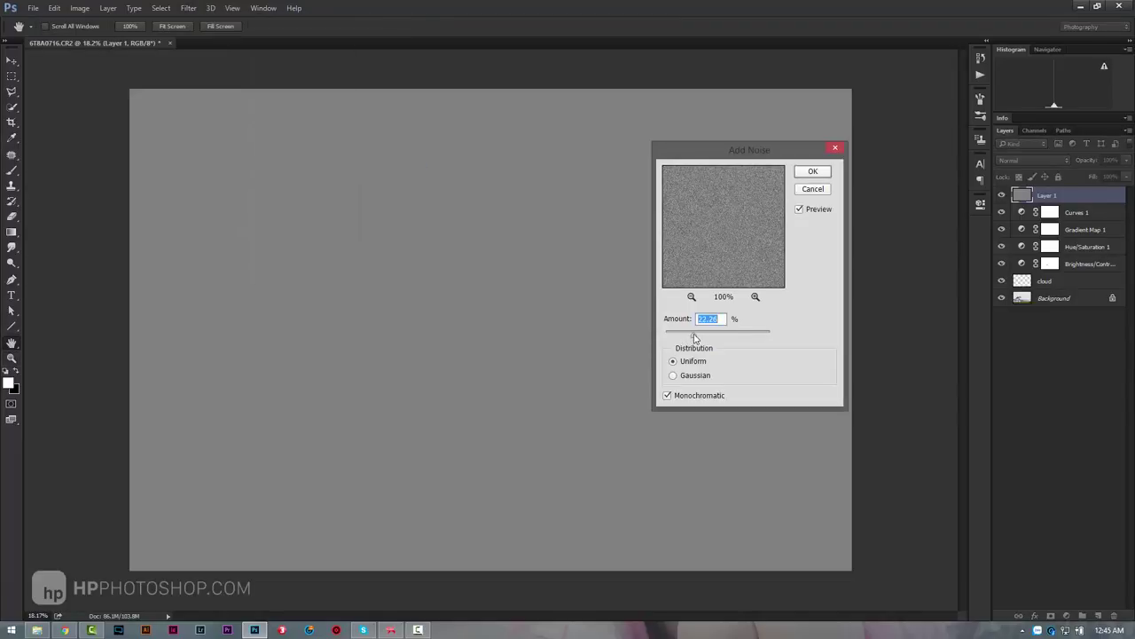
pyautogui.moveTo(694, 338); pyautogui.dragTo(687, 340)
pyautogui.click(679, 397)
pyautogui.click(813, 172)
pyautogui.click(1023, 160)
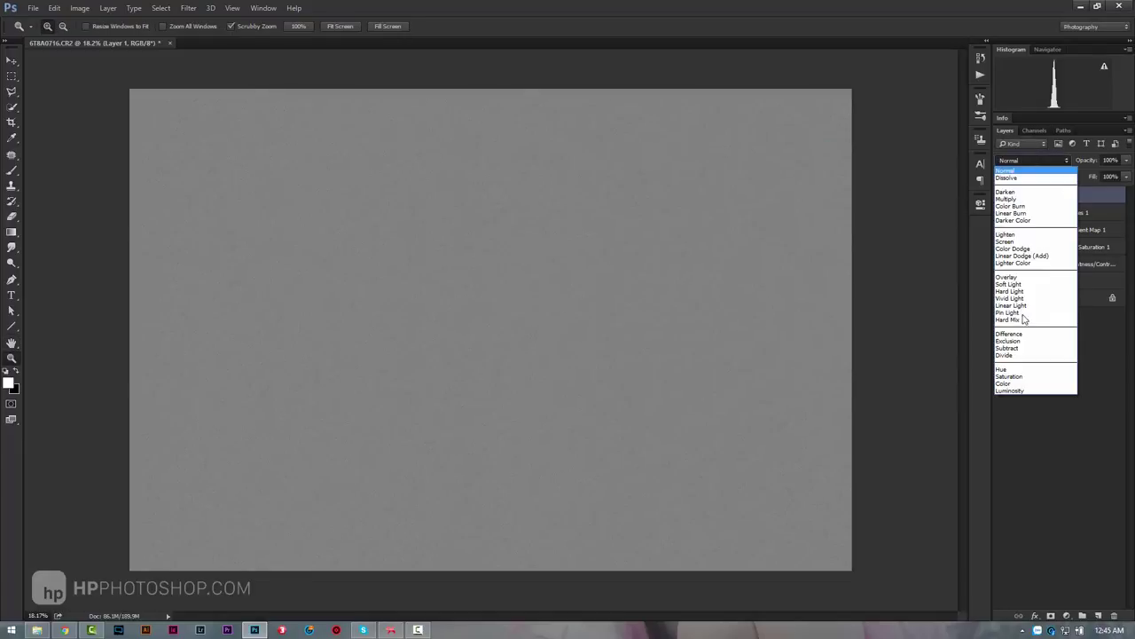
pyautogui.click(1009, 284)
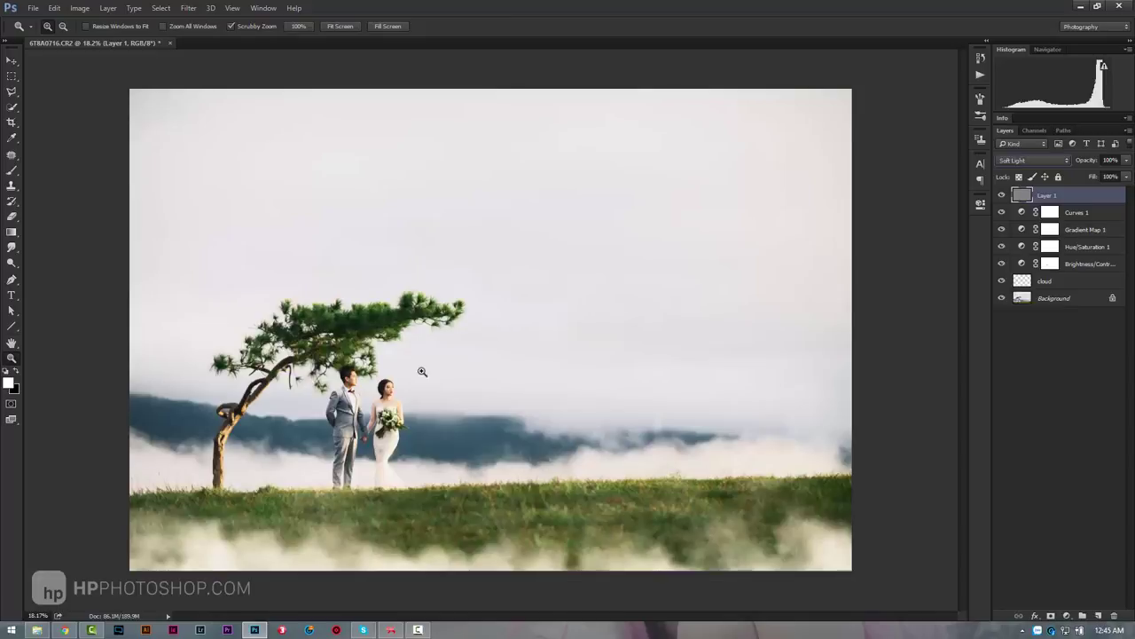
# Blur the grain layer with a 0.7-pixel Gaussian Blur after comparing it on and off
pyautogui.moveTo(350, 386); pyautogui.dragTo(684, 316)
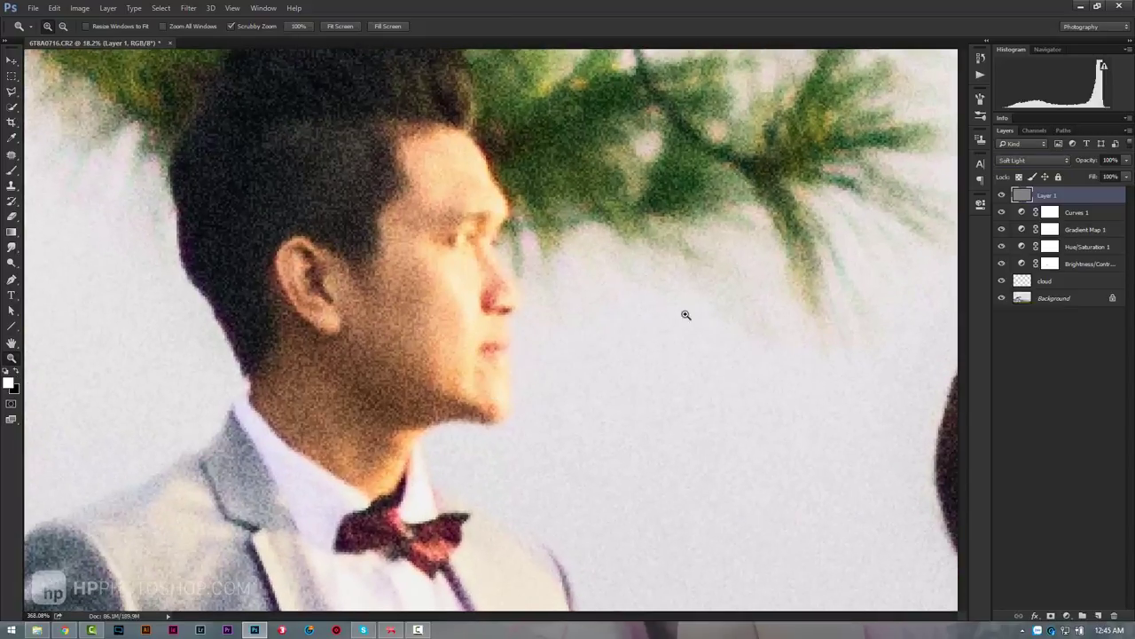
pyautogui.click(1002, 196)
pyautogui.click(1002, 195)
pyautogui.click(1001, 195)
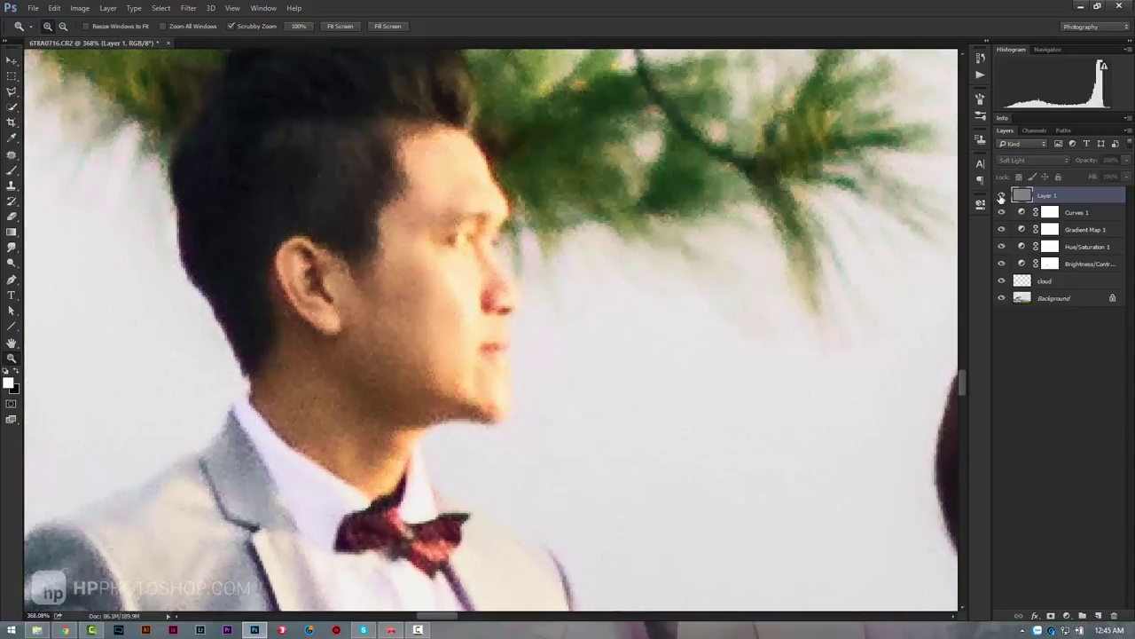
pyautogui.click(1002, 195)
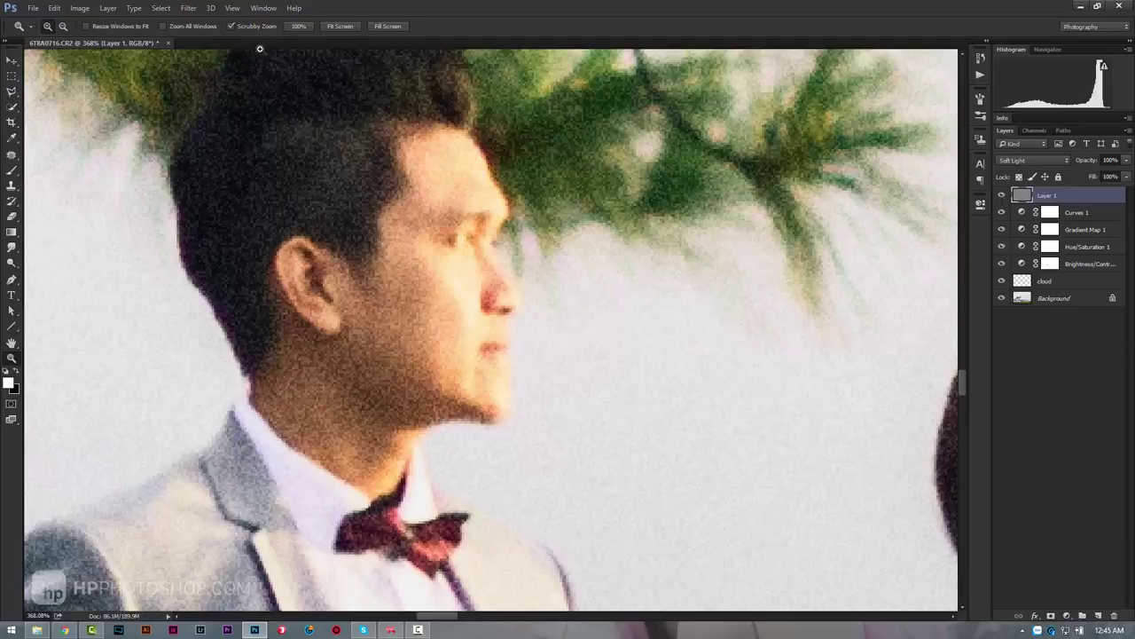
pyautogui.click(189, 8)
pyautogui.moveTo(212, 138)
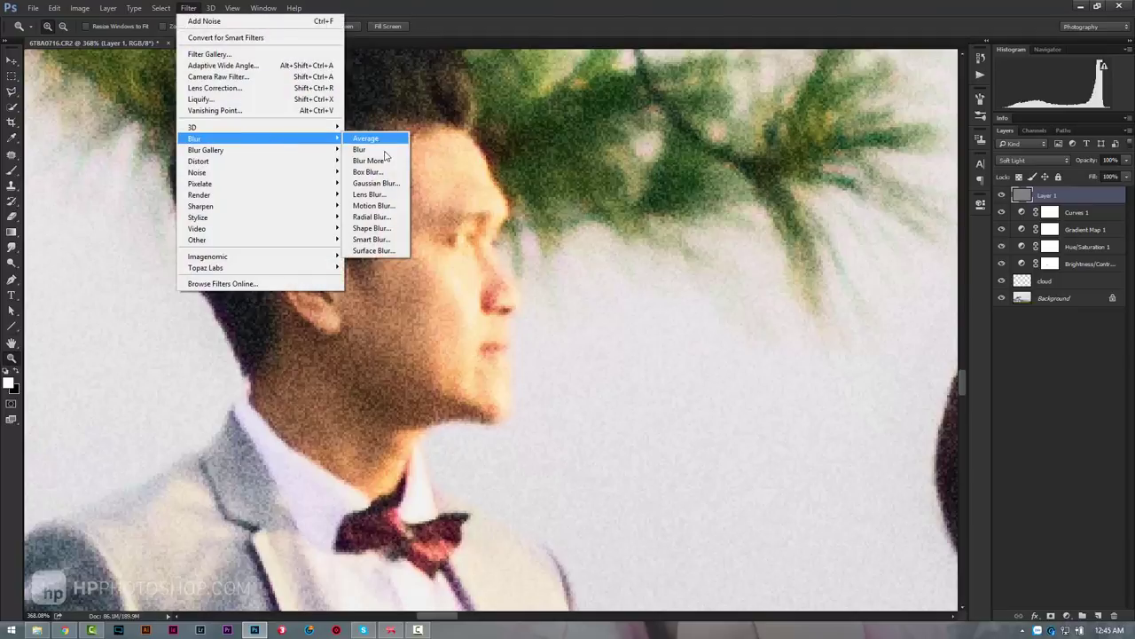
pyautogui.click(377, 183)
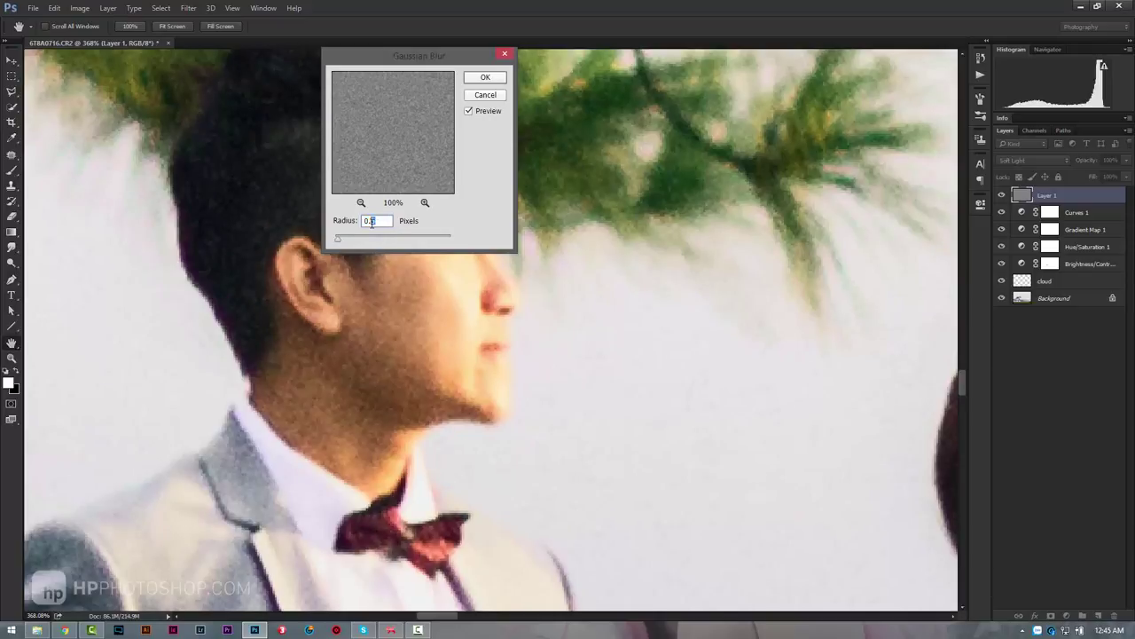
pyautogui.write('0.7')
pyautogui.click(485, 80)
pyautogui.moveTo(577, 315); pyautogui.dragTo(495, 317)
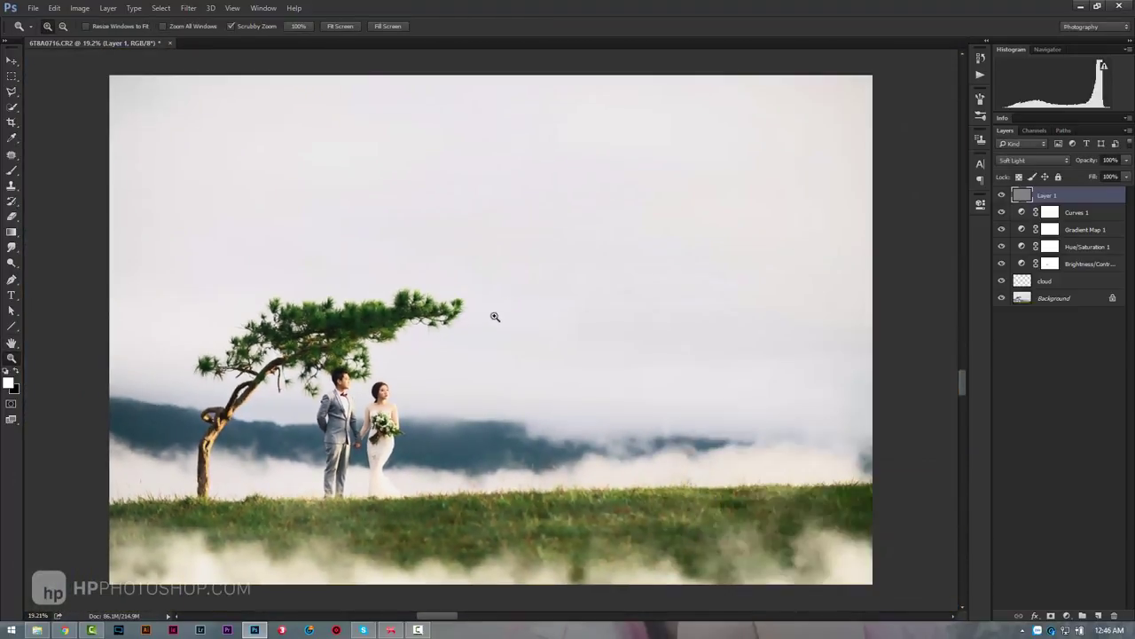
pyautogui.hotkey('ctrl', '-')
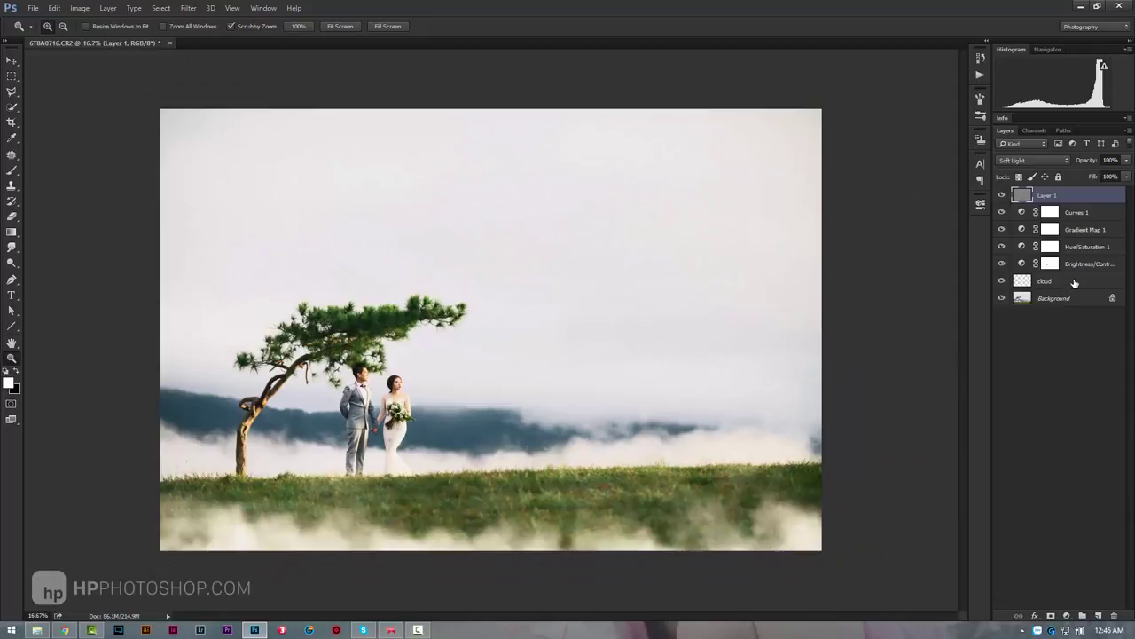
# Group the layers from Layer 1 through cloud and name the group 'deep green'
pyautogui.keyDown('shift'); pyautogui.click(1074, 282); pyautogui.keyUp('shift')
pyautogui.hotkey('ctrl', 'g')
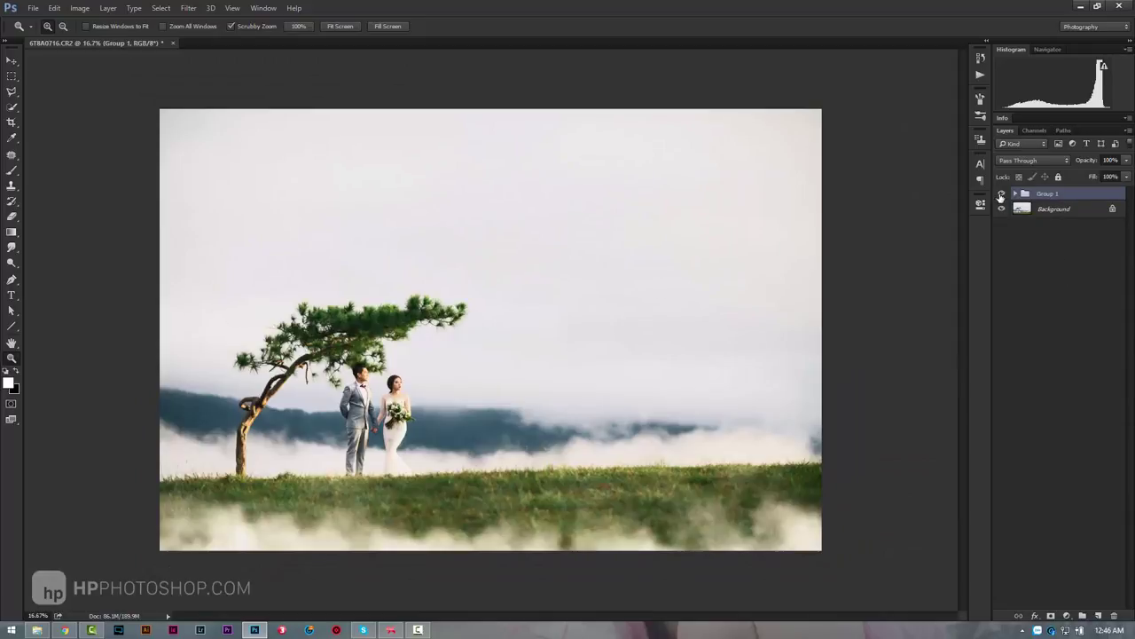
pyautogui.click(1002, 194)
pyautogui.click(1001, 193)
pyautogui.doubleClick(1053, 197)
pyautogui.write('c')
pyautogui.press('Return')
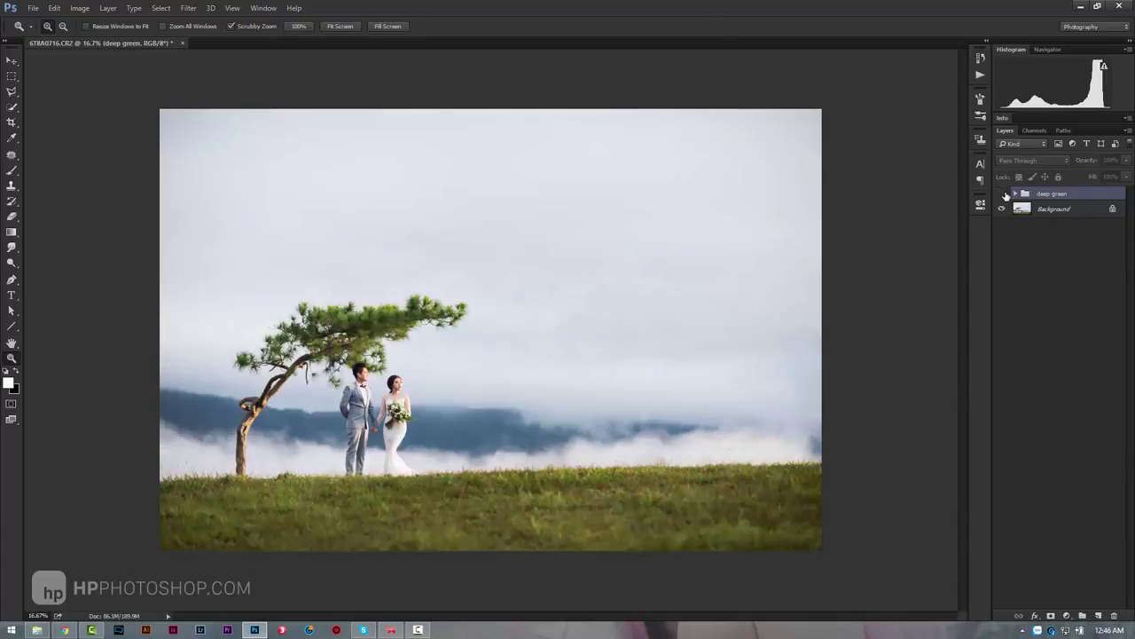
# Drag 6T8A0736.CR2 from the stock photos folder into Photoshop to open it
pyautogui.moveTo(537, 352)
pyautogui.mouseDown()
pyautogui.moveTo(514, 337)
pyautogui.moveTo(525, 329)
pyautogui.mouseUp()
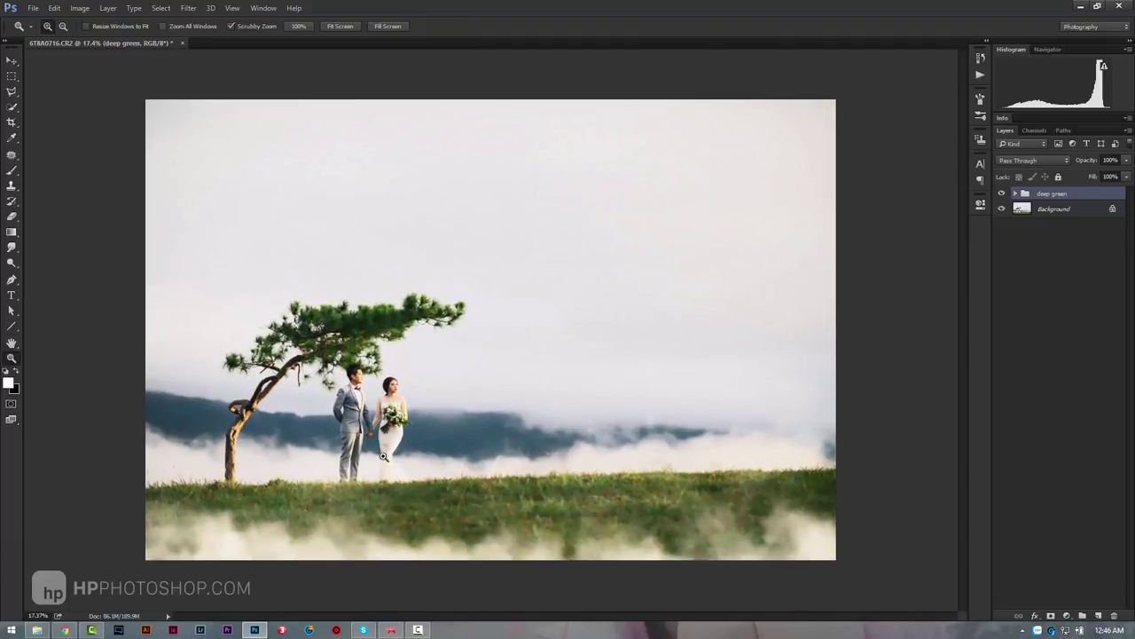
pyautogui.click(36, 630)
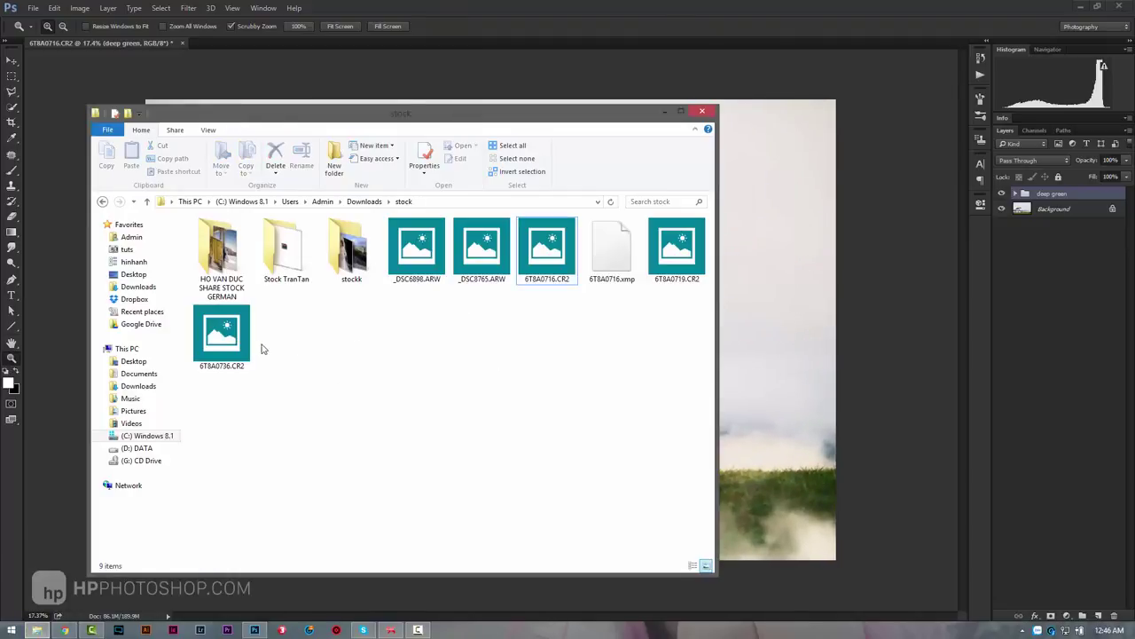
pyautogui.moveTo(222, 336); pyautogui.dragTo(568, 144)
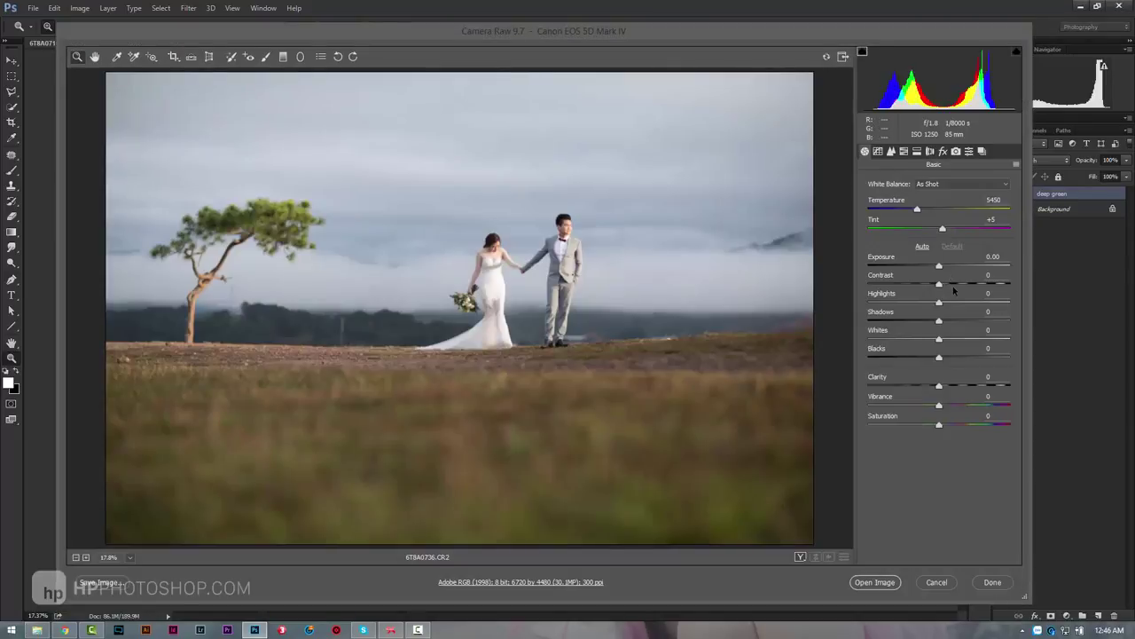
# In Camera Raw set Contrast +23, Exposure +0.35, Shadows +14, Highlights -76, Clarity +7, Vibrance +27, then open
pyautogui.click(953, 285)
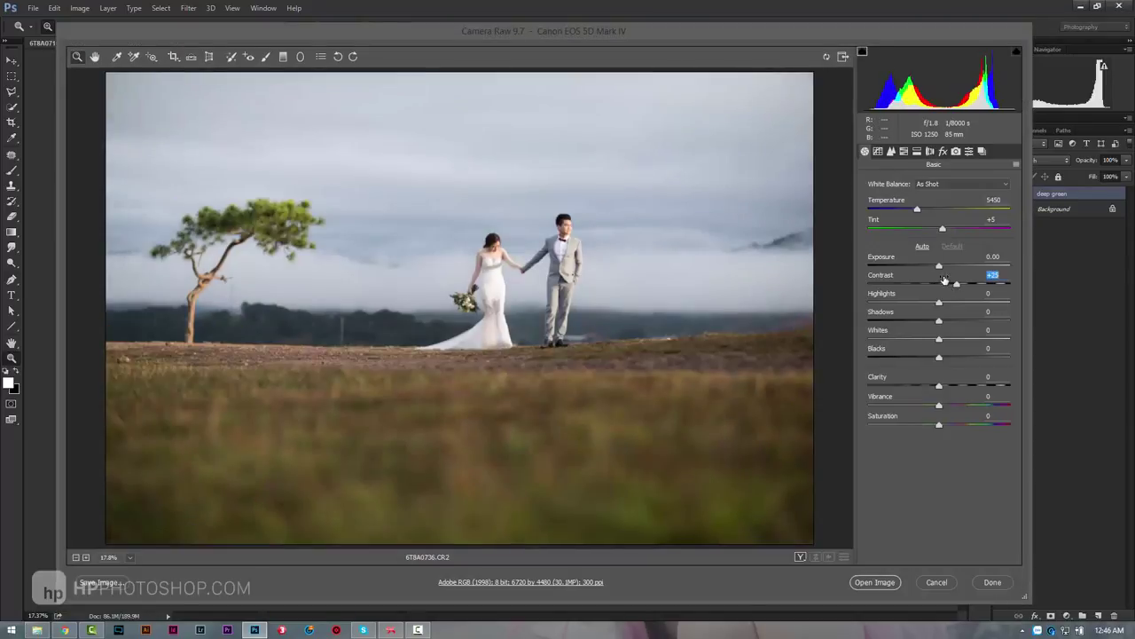
pyautogui.moveTo(940, 267); pyautogui.dragTo(946, 269)
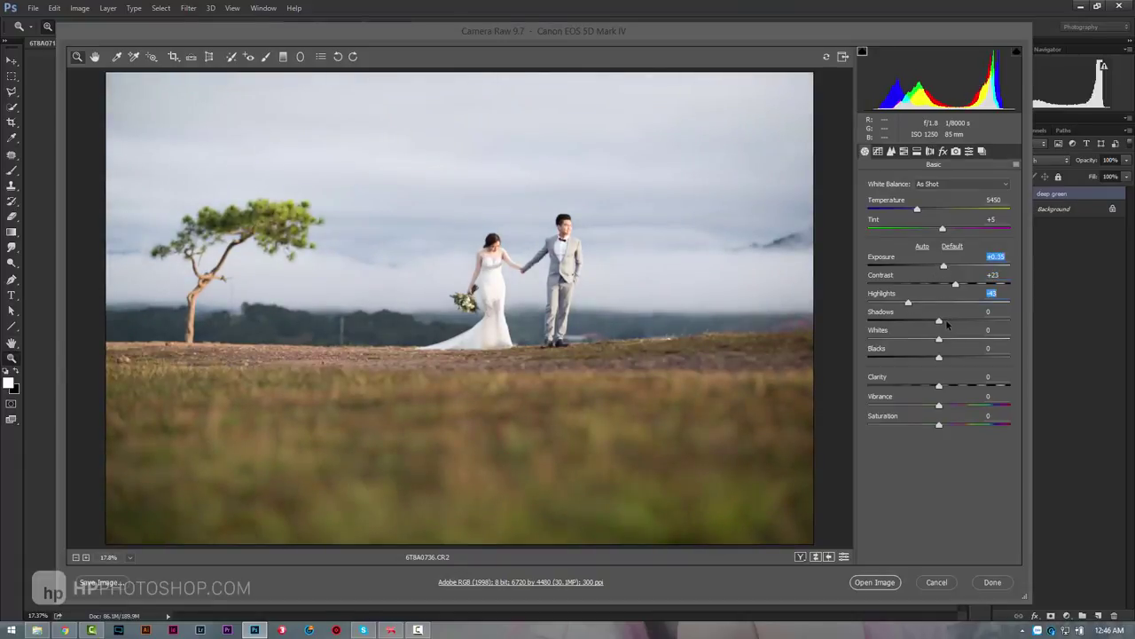
pyautogui.moveTo(940, 320); pyautogui.dragTo(947, 303)
pyautogui.click(885, 302)
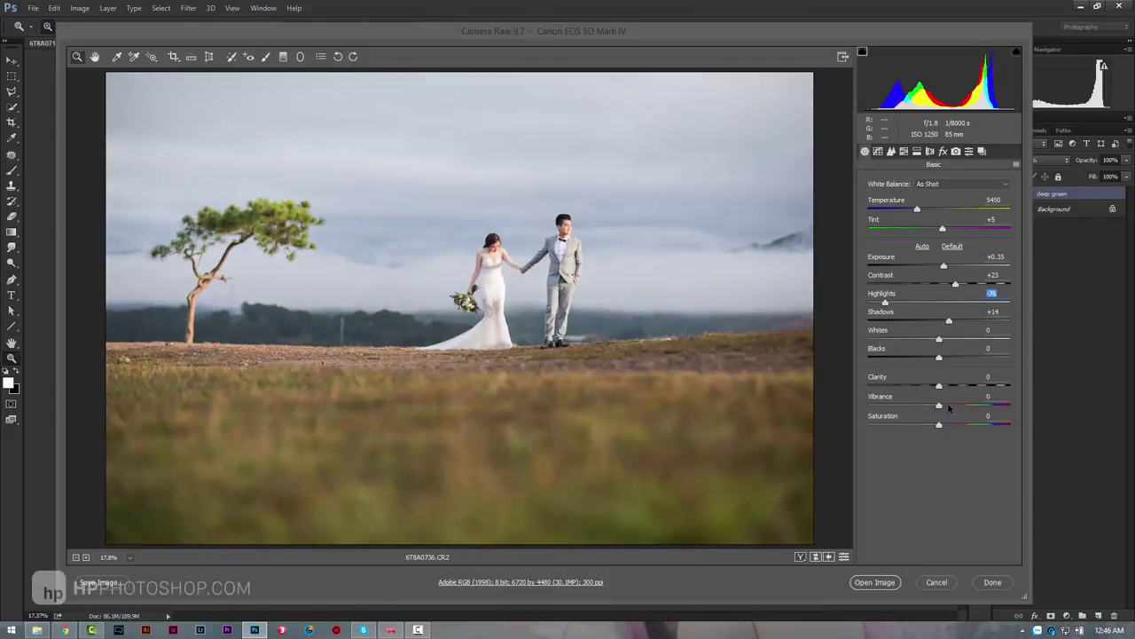
pyautogui.moveTo(940, 406)
pyautogui.mouseDown()
pyautogui.moveTo(958, 405)
pyautogui.moveTo(932, 359)
pyautogui.mouseUp()
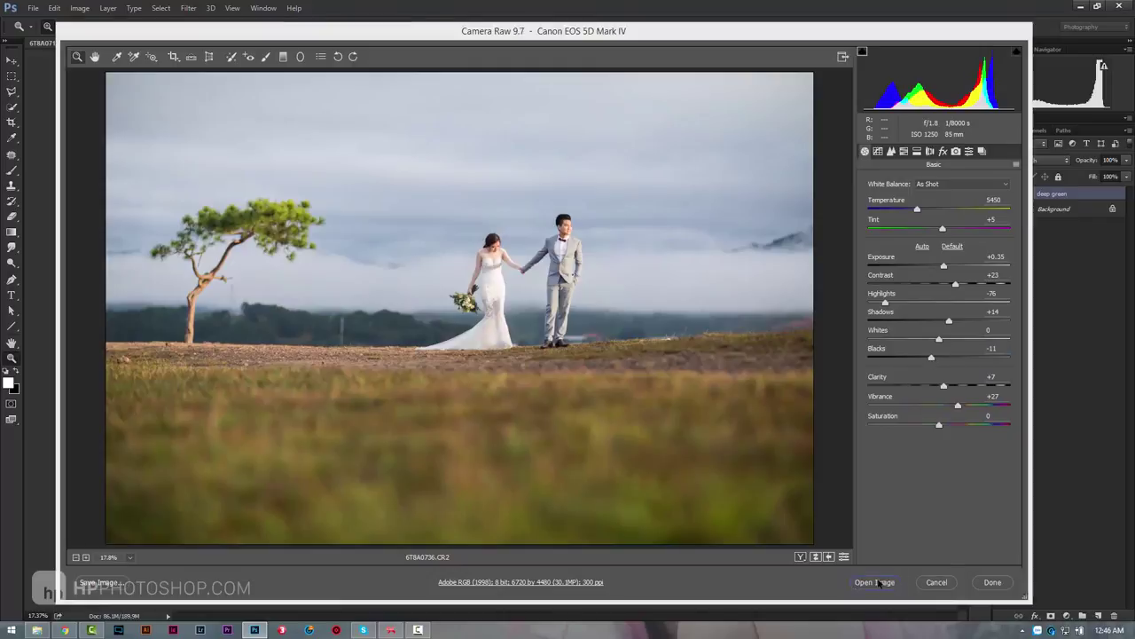
pyautogui.click(890, 582)
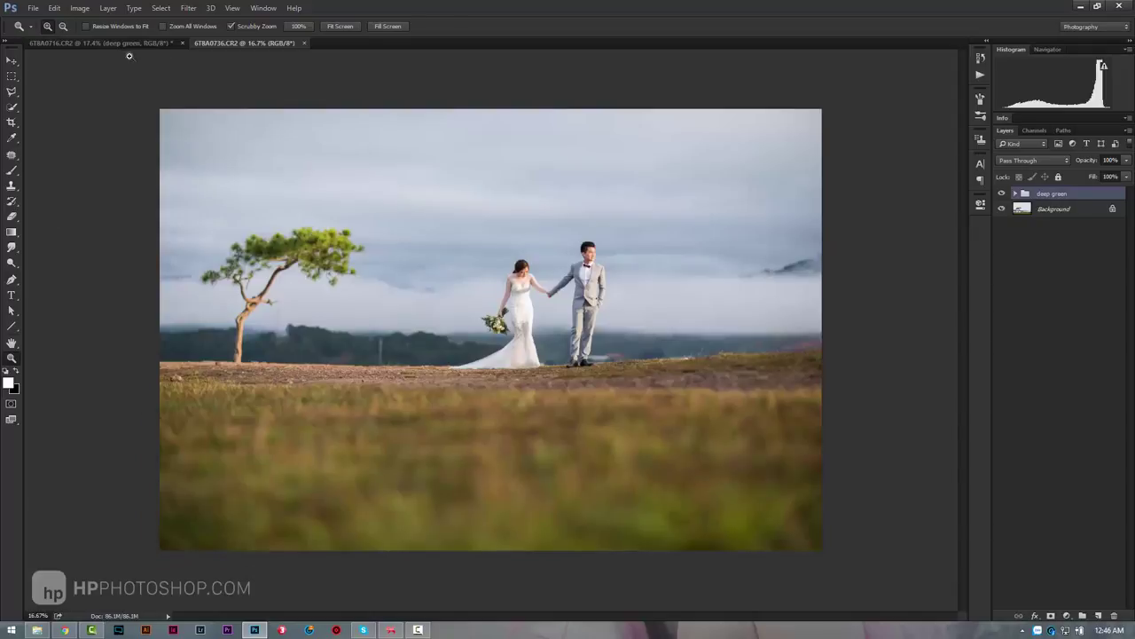
# Copy the 'deep green' group from 6T8A0716 onto the 6T8A0736 photo
pyautogui.click(130, 42)
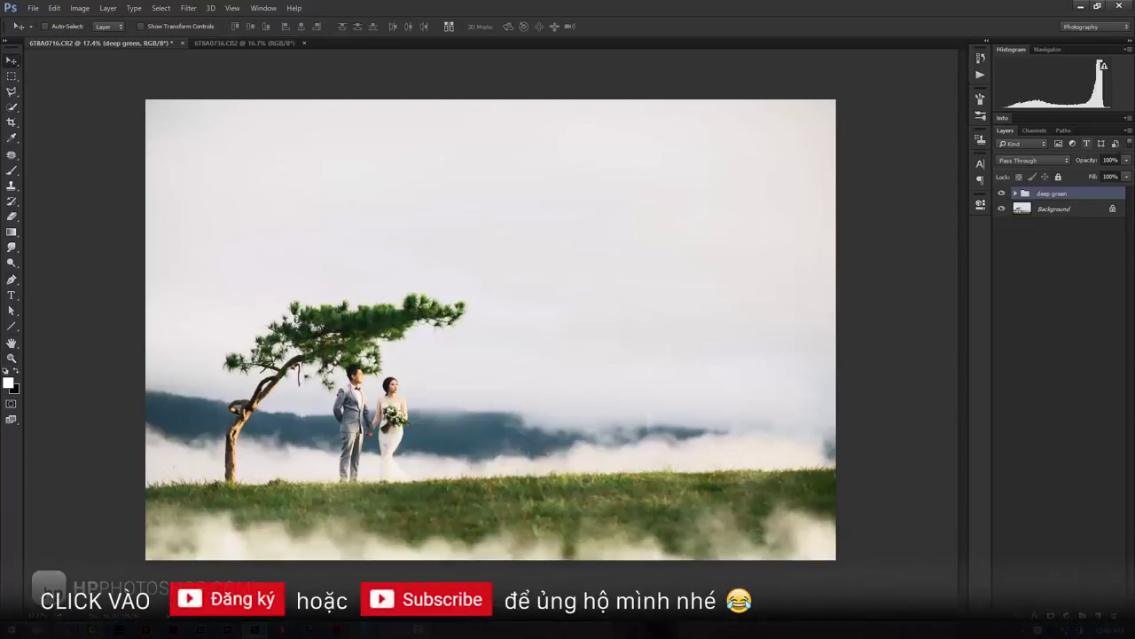
pyautogui.moveTo(412, 396); pyautogui.dragTo(376, 233)
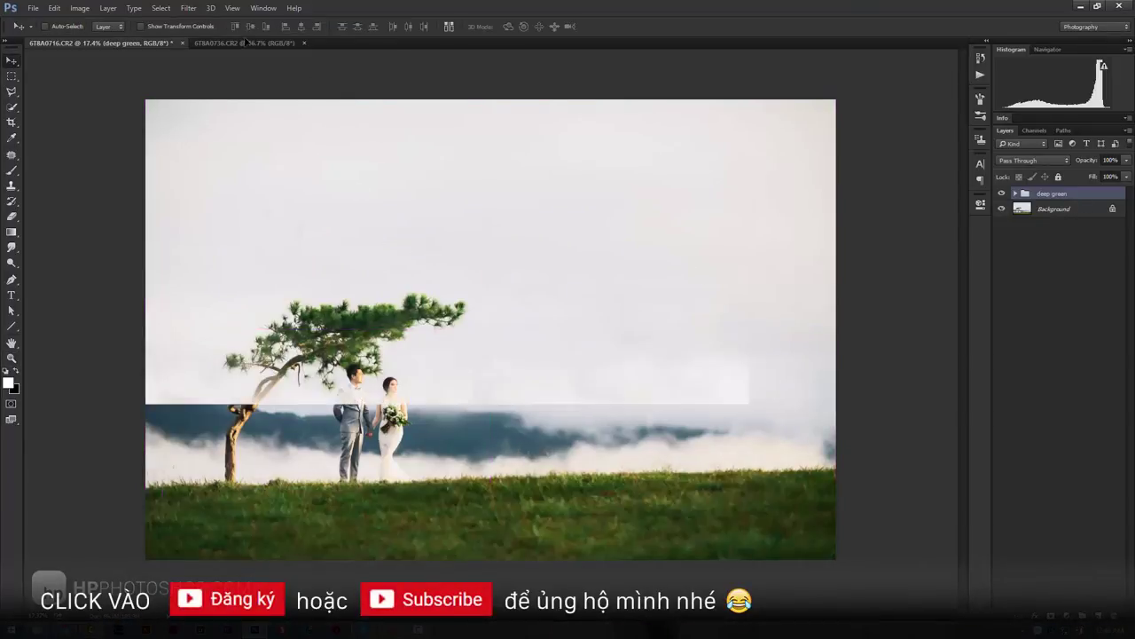
pyautogui.moveTo(237, 48); pyautogui.dragTo(478, 298)
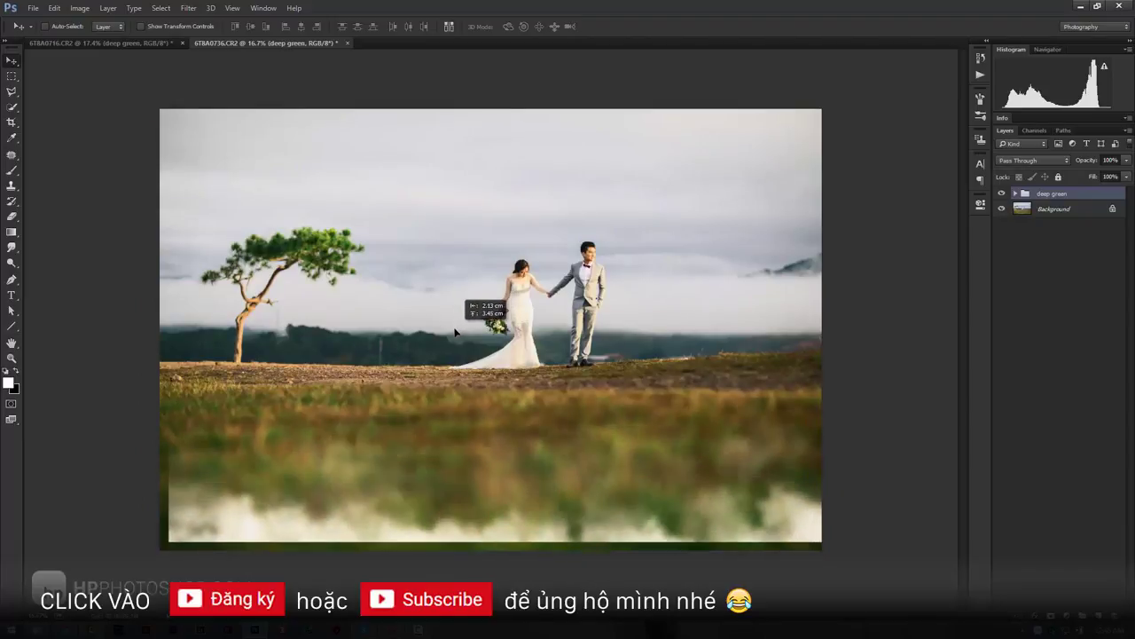
pyautogui.moveTo(478, 298)
pyautogui.mouseDown()
pyautogui.moveTo(453, 332)
pyautogui.moveTo(494, 324)
pyautogui.moveTo(479, 325)
pyautogui.mouseUp()
pyautogui.press('z')
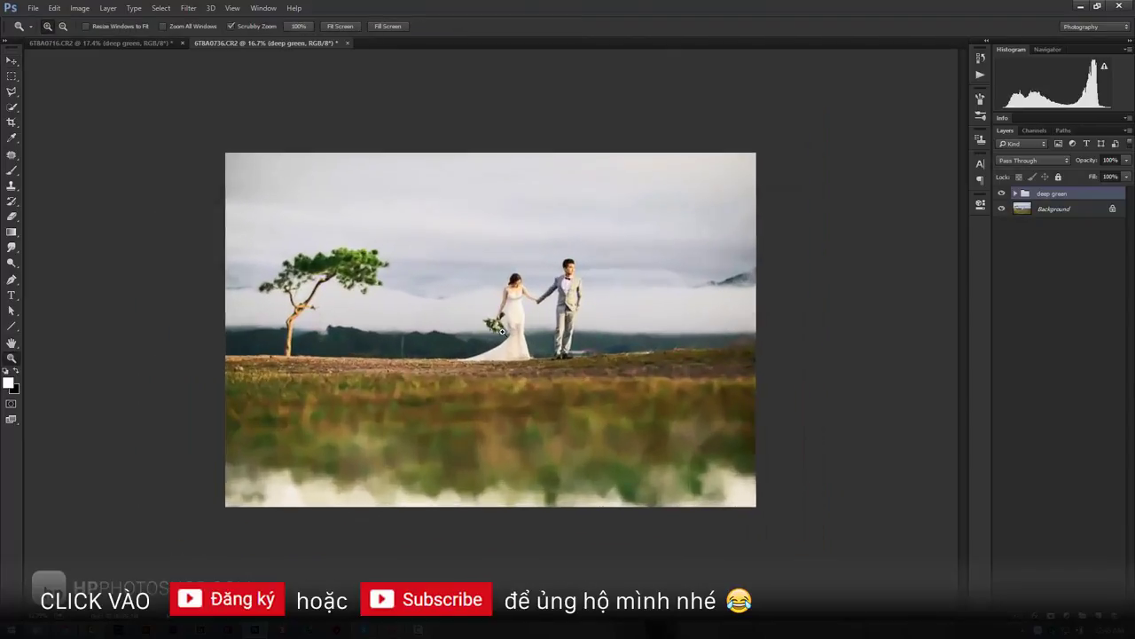
# Hide the cloud layer inside the copied 'deep green' group to remove the fog
pyautogui.click(1016, 194)
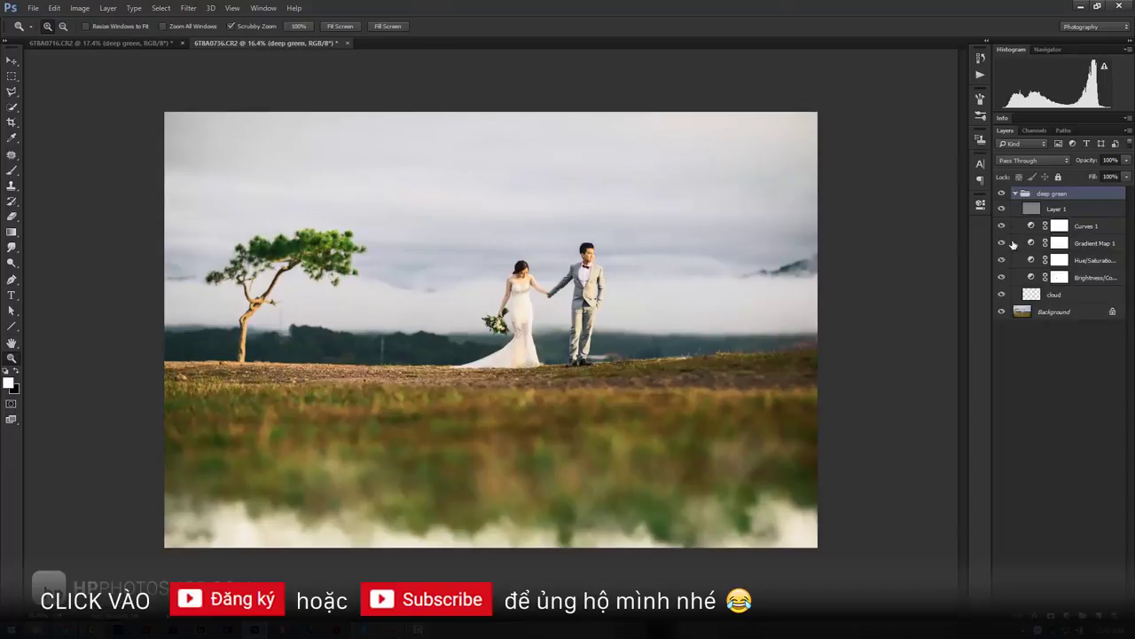
pyautogui.click(1002, 295)
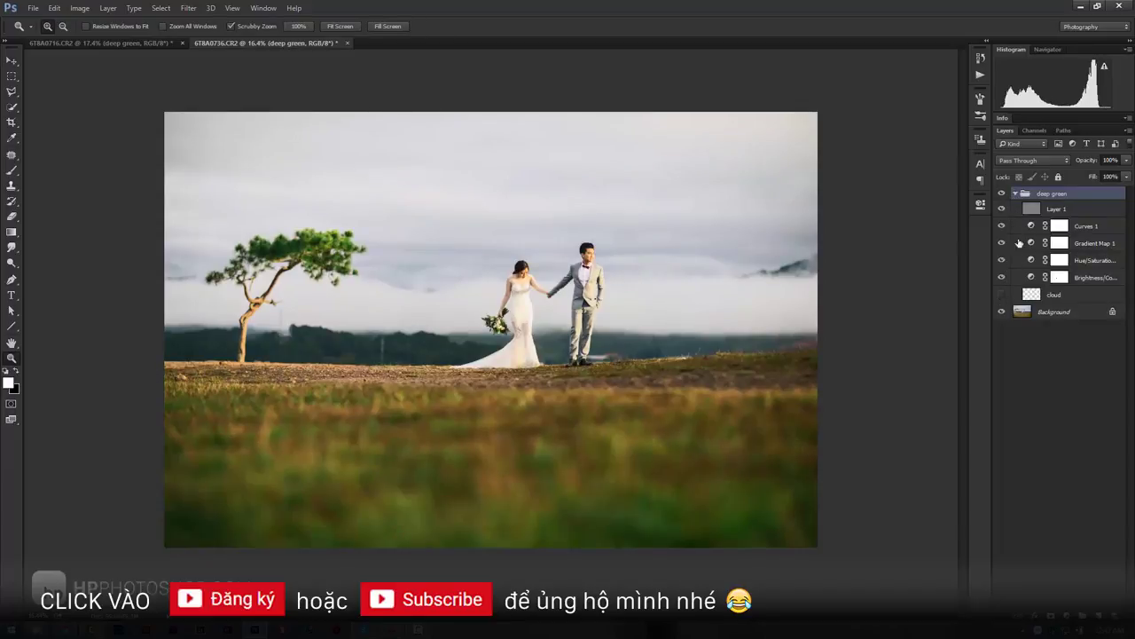
pyautogui.click(1002, 194)
pyautogui.click(1002, 193)
pyautogui.moveTo(538, 288); pyautogui.dragTo(549, 293)
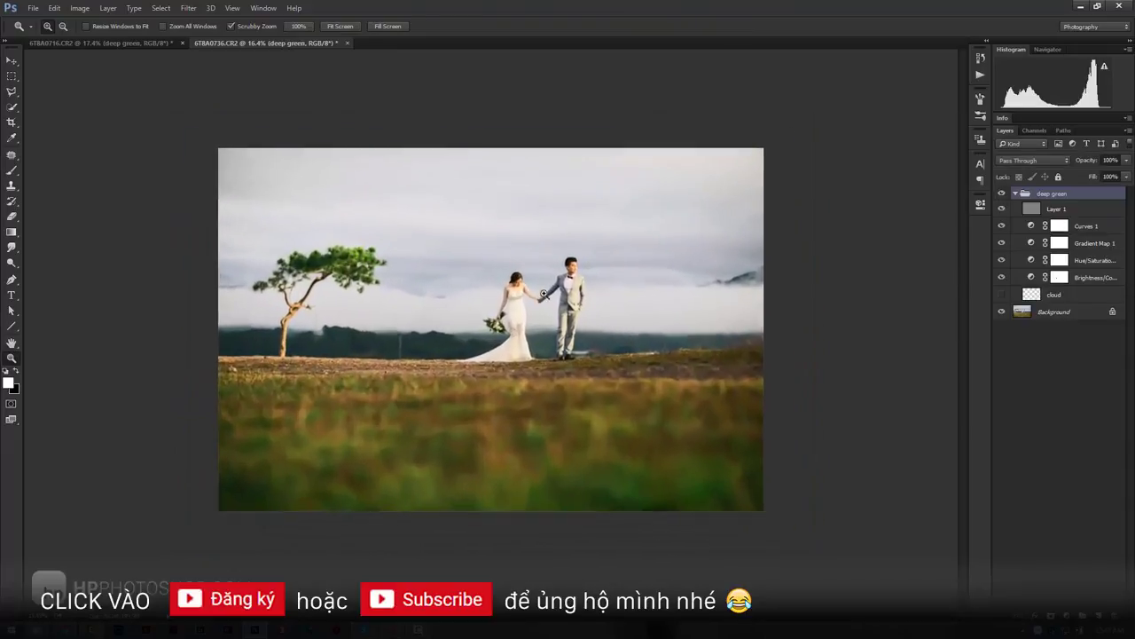